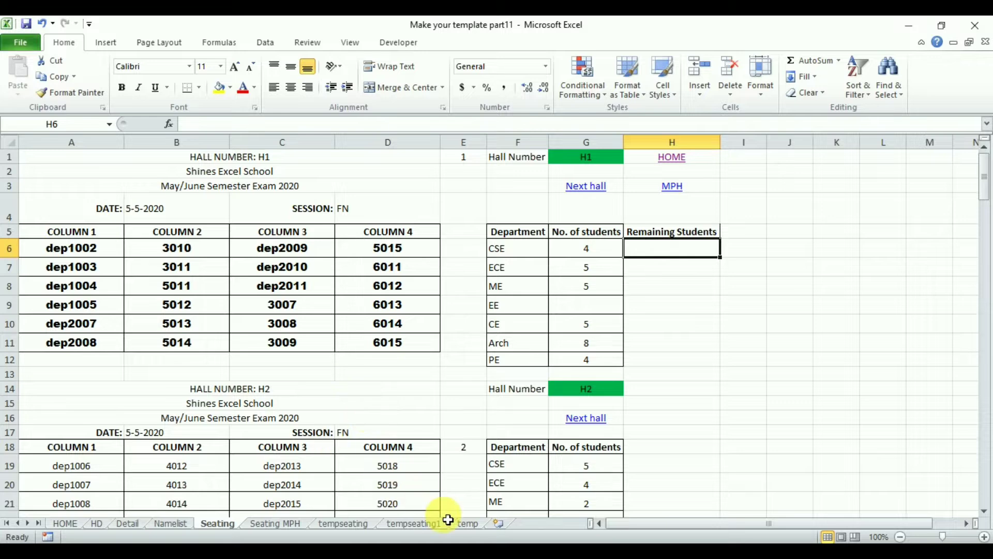
Enter the heading "Remaining Students" in cell C3 of the temp sheet.
click(469, 524)
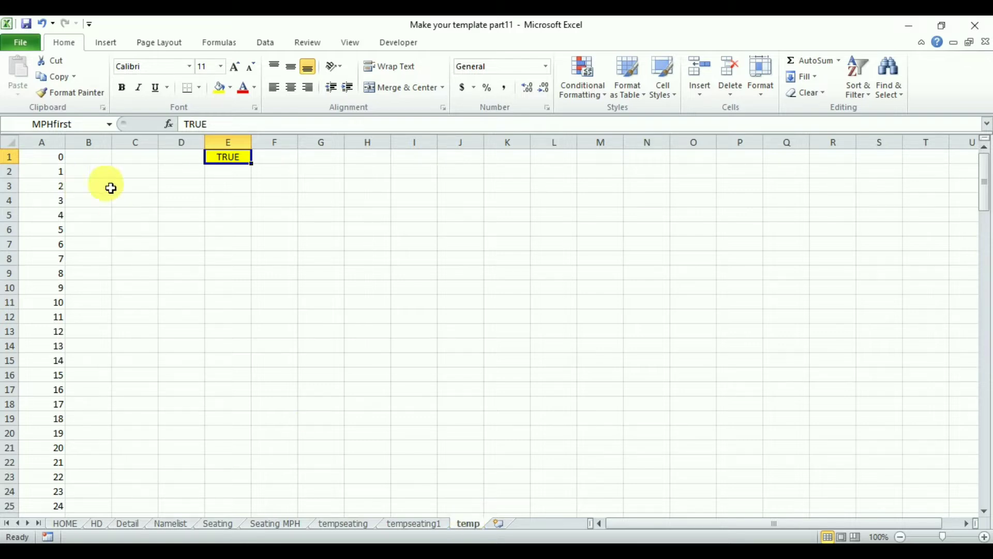
click(142, 192)
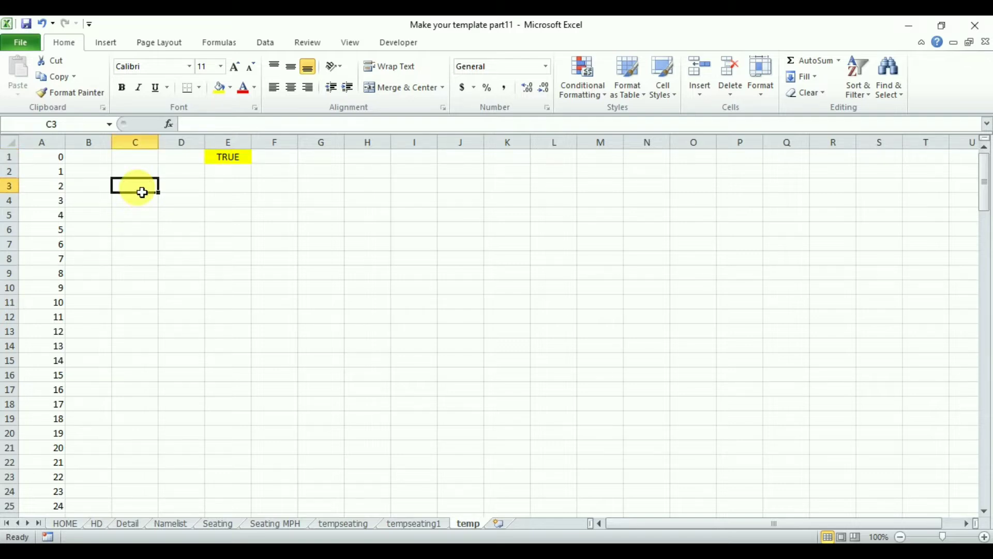
text(Remaining Students)
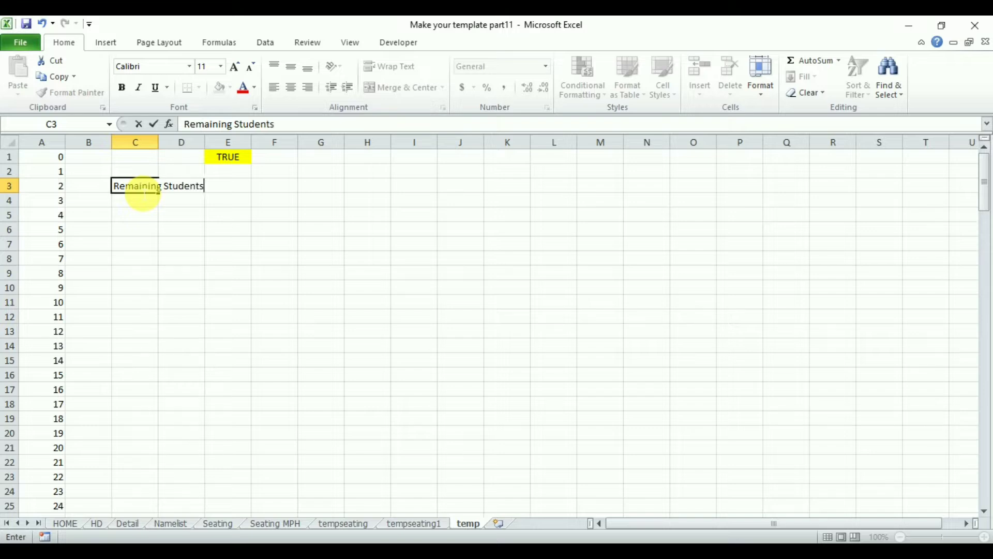
key(Return)
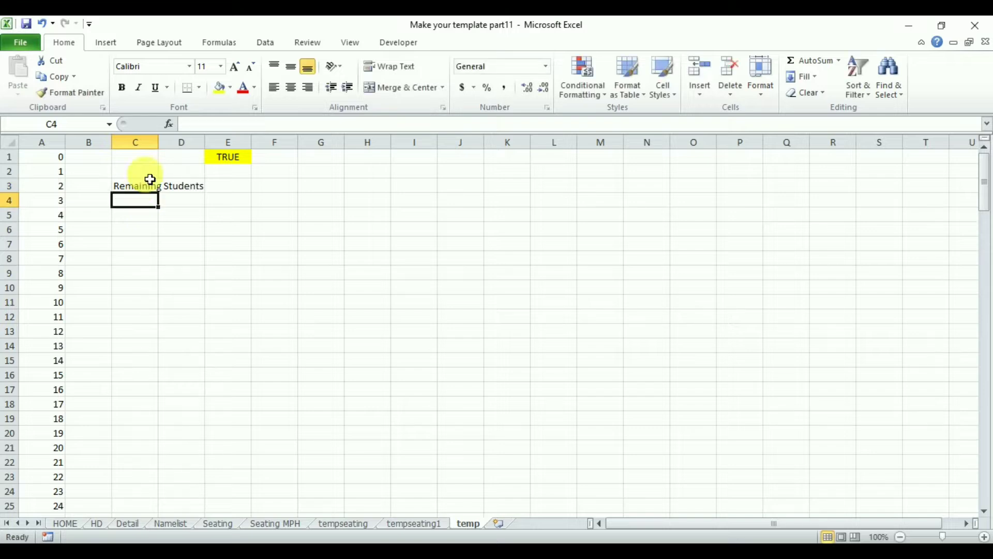
Merge and center the "Remaining Students" heading across C3:E3.
drag(141, 189, 186, 193)
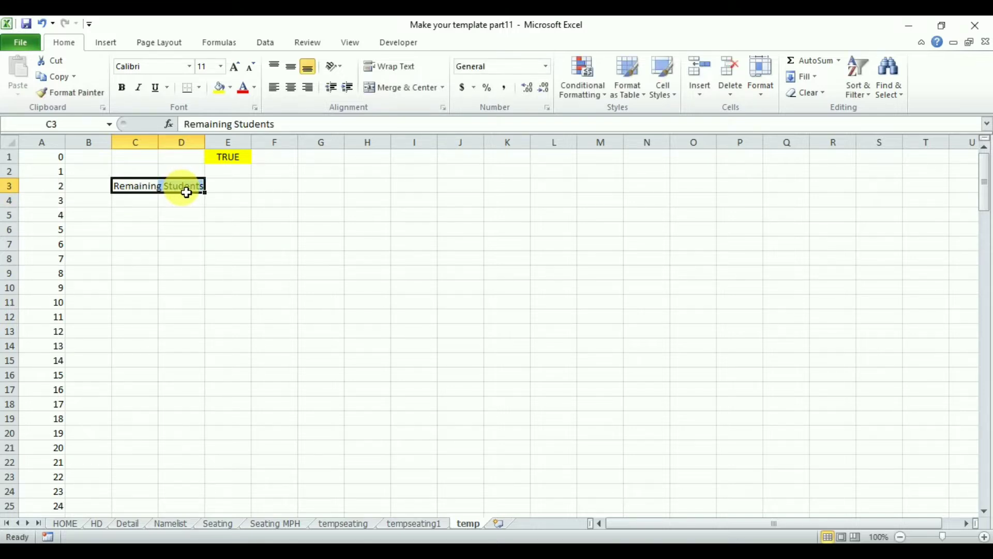
click(395, 87)
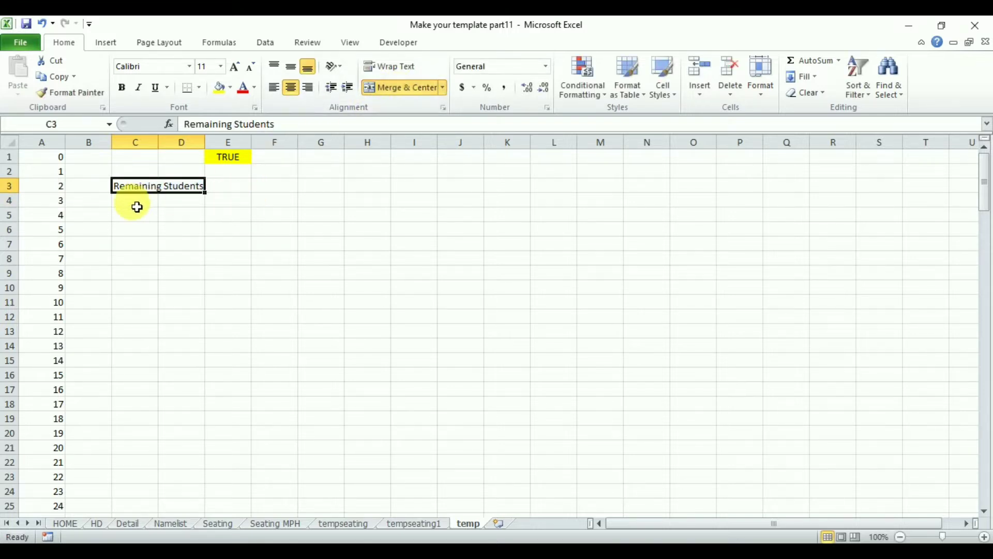
drag(193, 191, 237, 191)
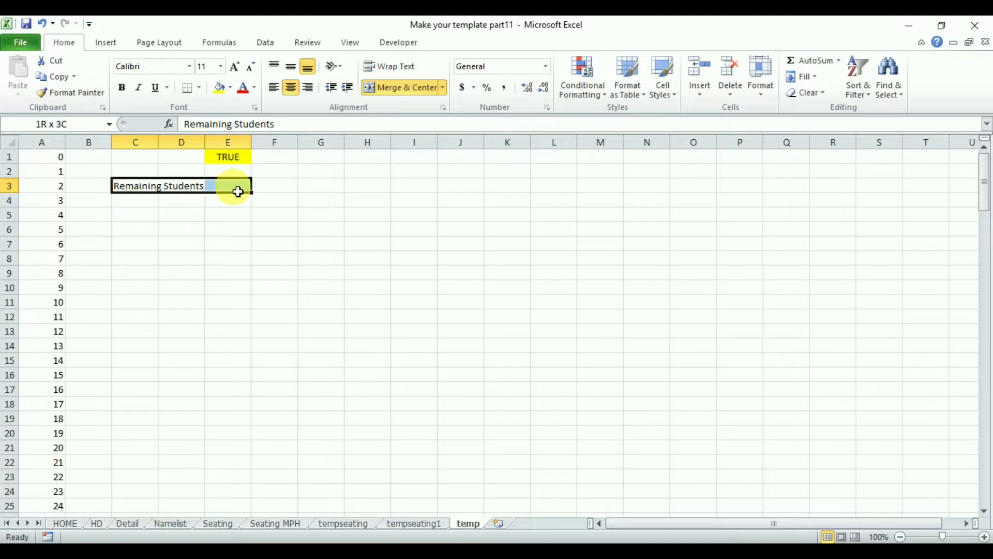
click(399, 87)
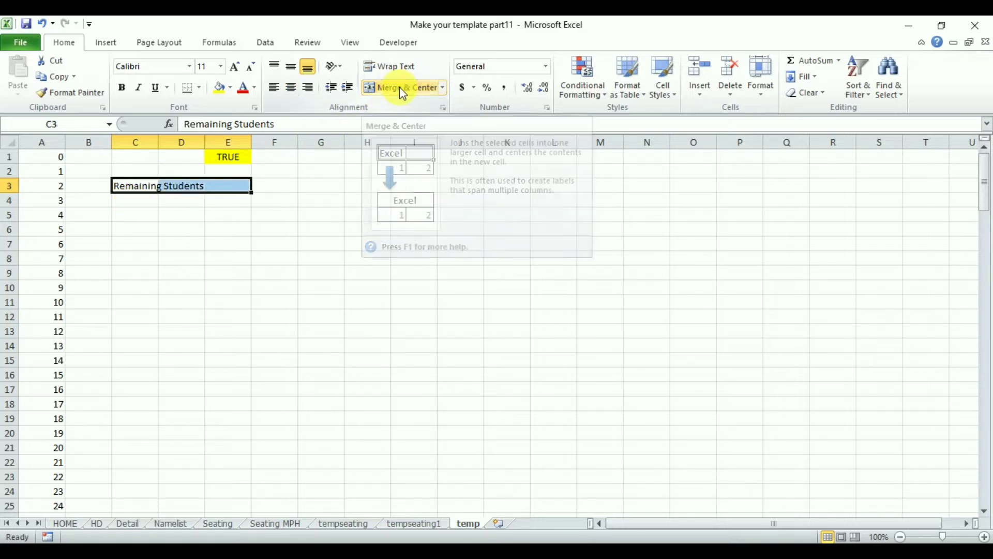
click(399, 87)
List the department short forms in C4:C10 by linking C4 to HD!H2 and filling the formula down.
click(147, 201)
text(=)
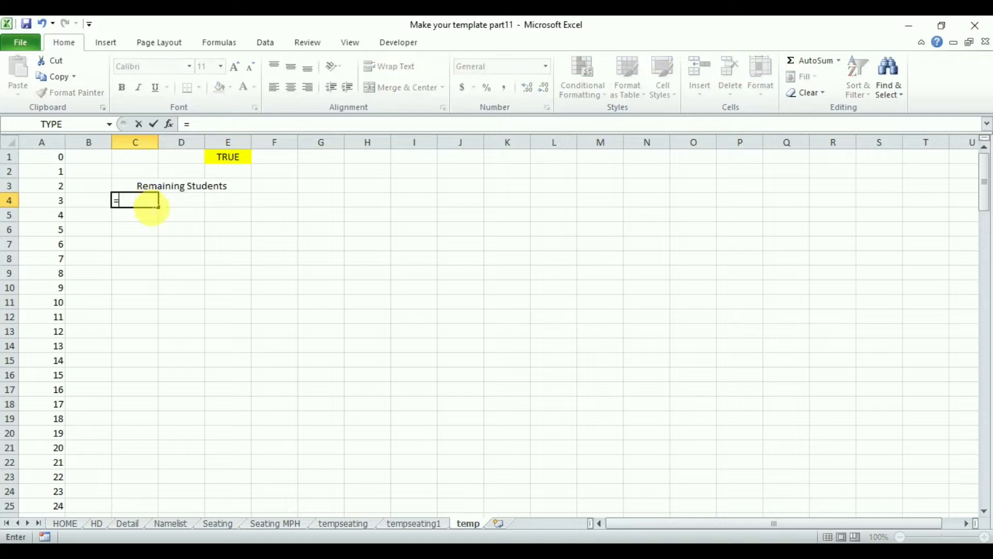
click(99, 525)
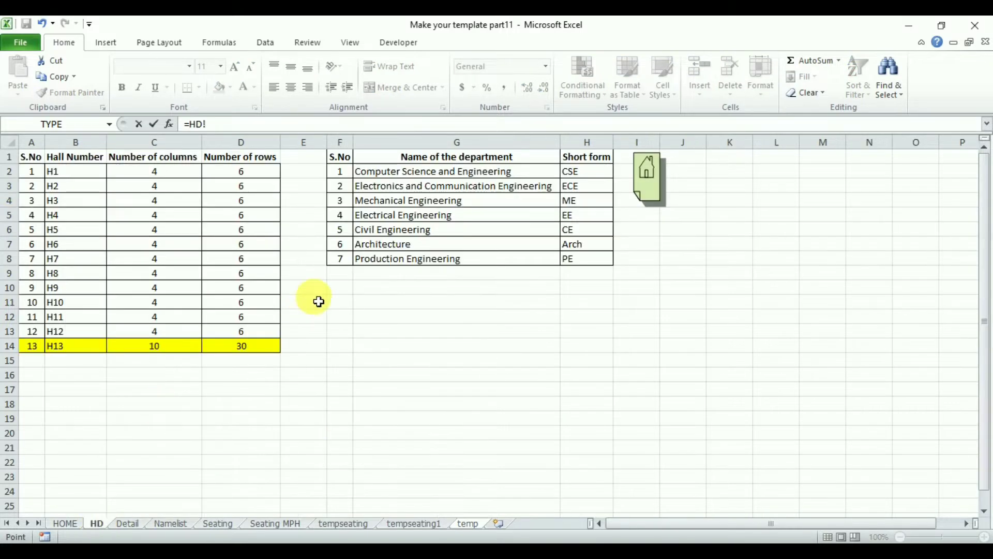
click(595, 177)
key(Return)
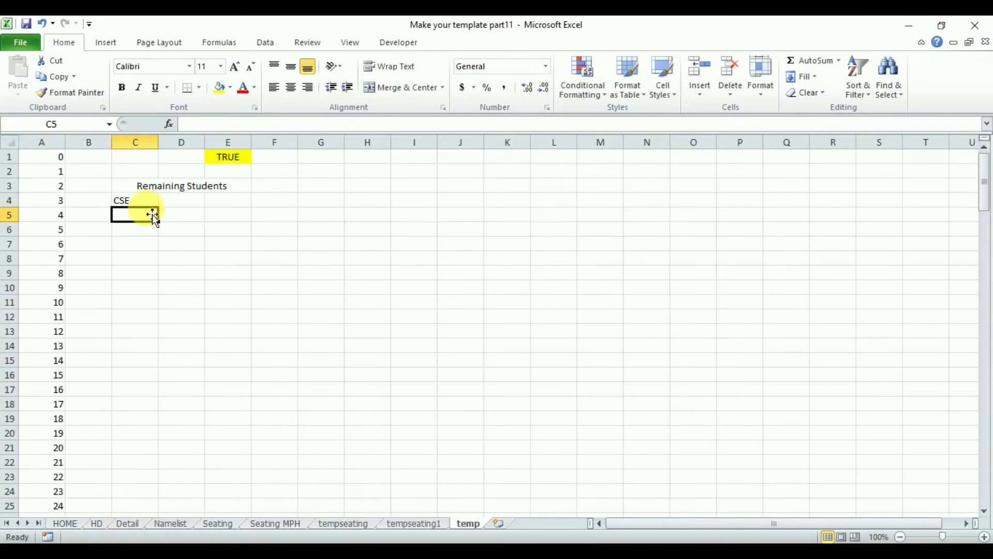
click(143, 200)
drag(164, 215, 158, 296)
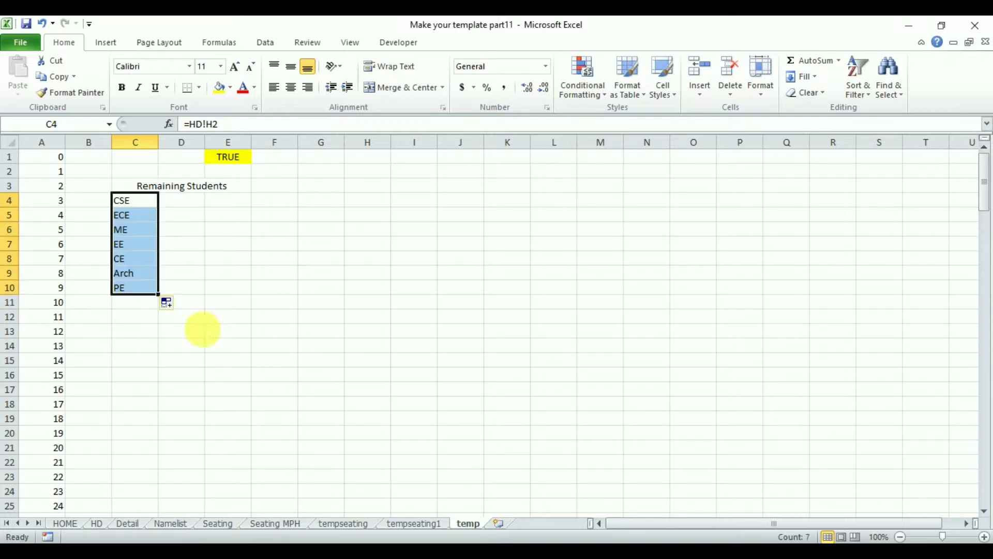
Enter =MAX(TableD1[S.No]) in D4, using the Computer Science serial numbers on the Namelist sheet, and fill it down to D10.
click(193, 202)
text(=max)
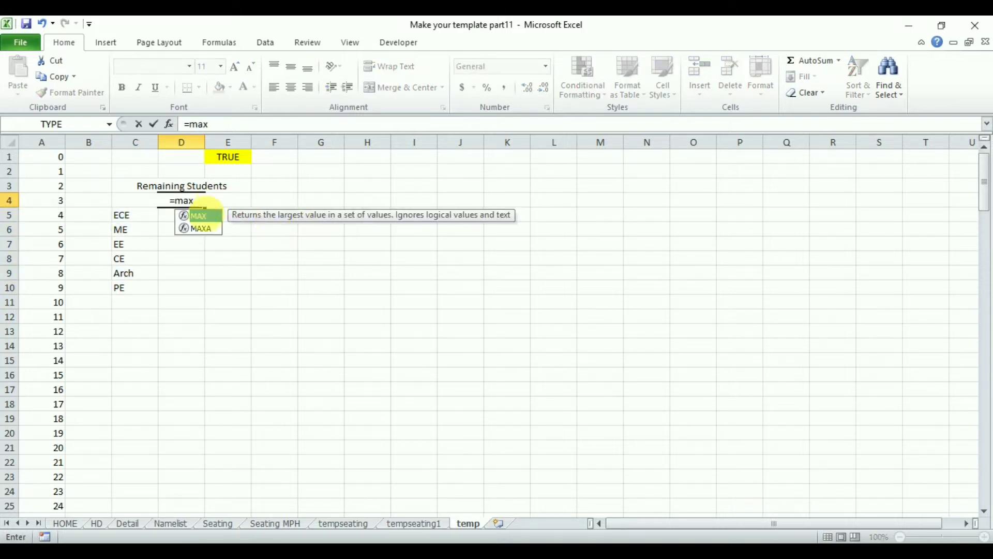
double_click(200, 215)
click(171, 523)
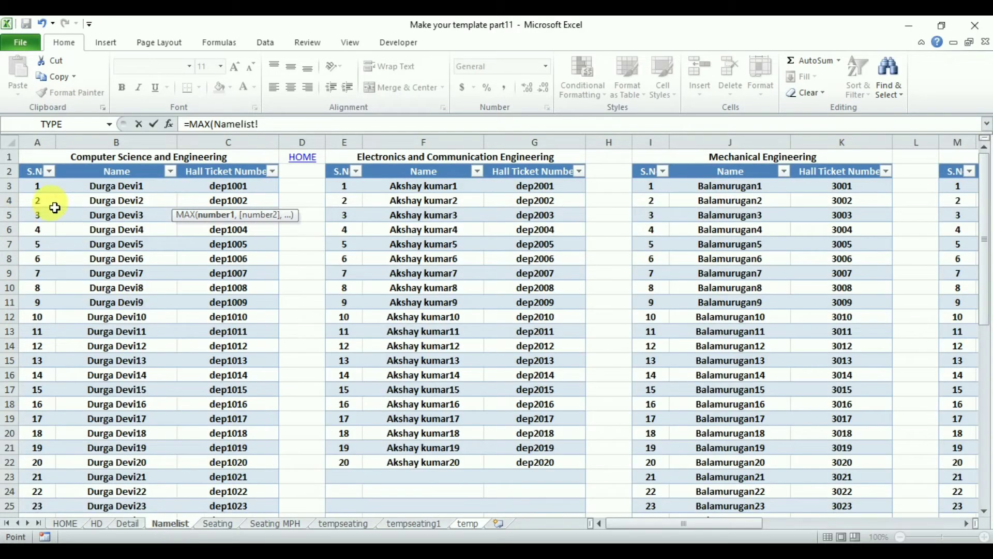
drag(44, 202, 40, 174)
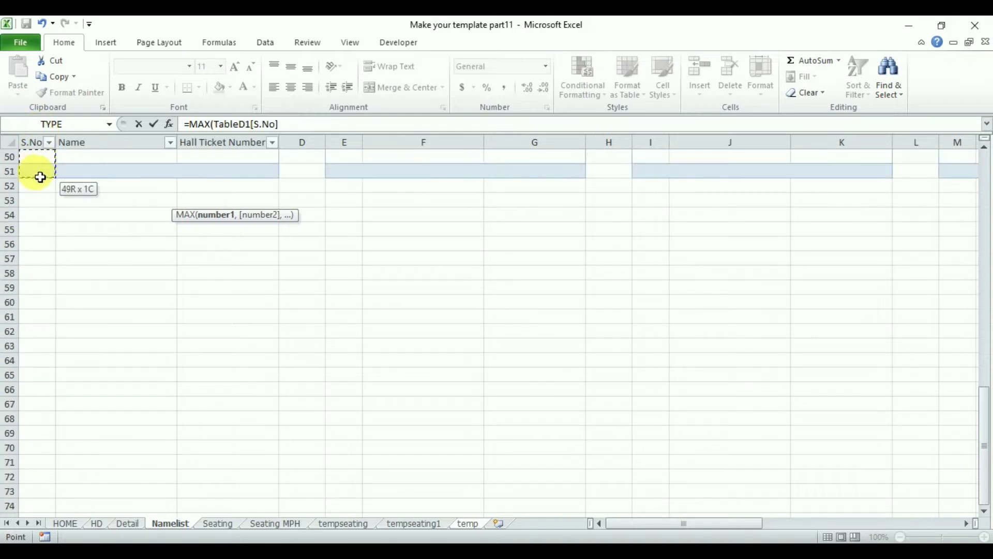
drag(984, 411, 932, 157)
key(Return)
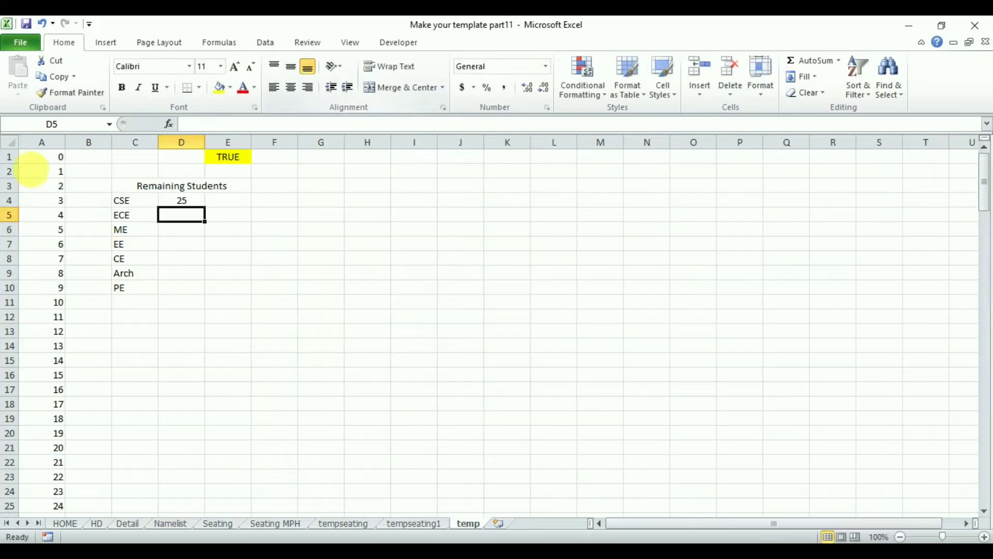
click(184, 202)
drag(210, 217, 198, 303)
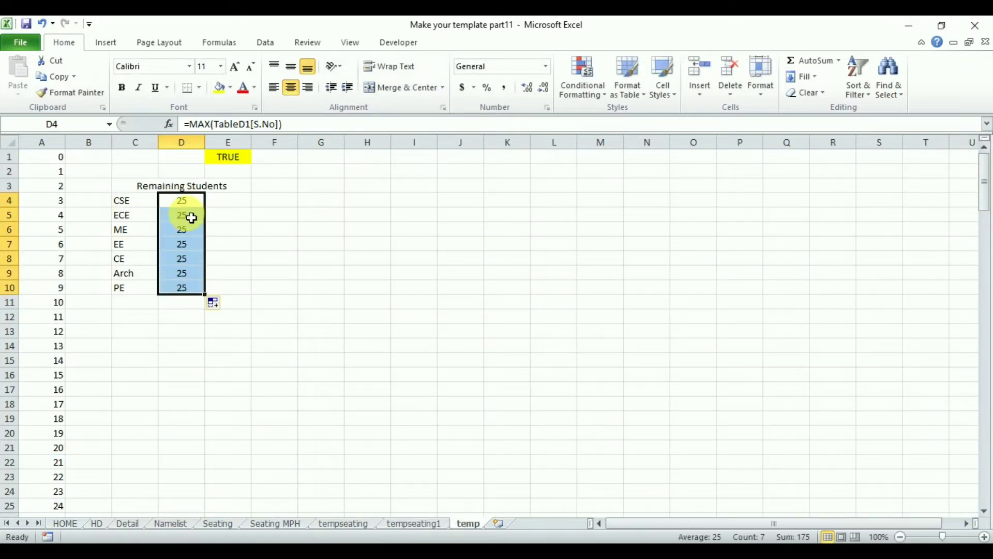
Change the table reference in the MAX formulas to TableD2 for ECE and TableD3 for ME.
click(193, 216)
click(251, 125)
key(BackSpace)
text(2)
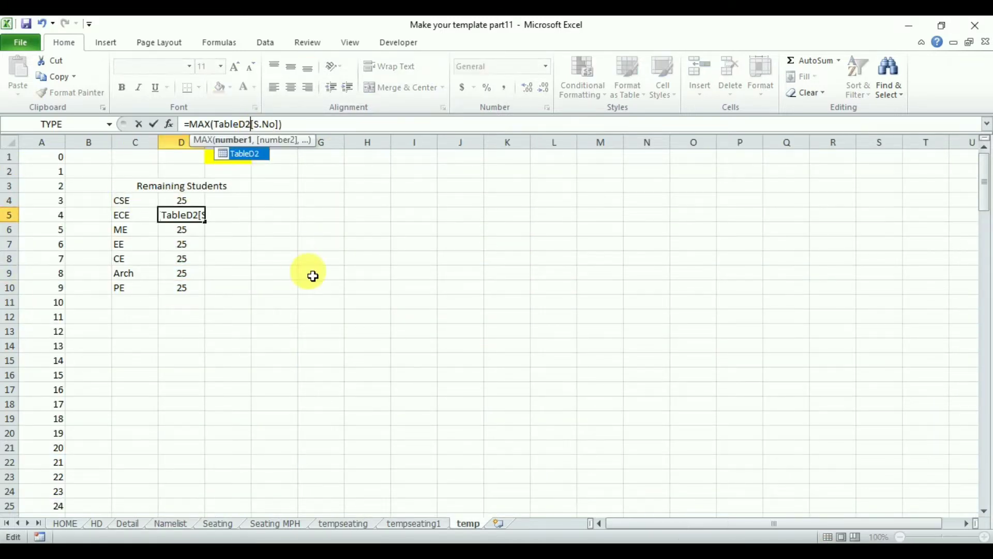
key(Return)
click(252, 125)
key(BackSpace)
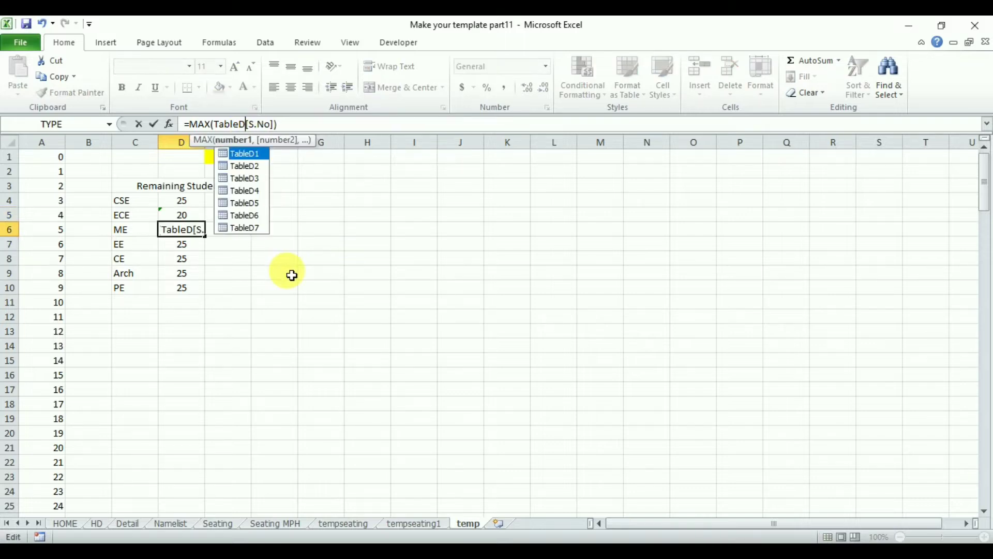
text(3)
key(Return)
Change the table reference in the MAX formulas to TableD4 for EE and TableD5 for CE.
click(252, 126)
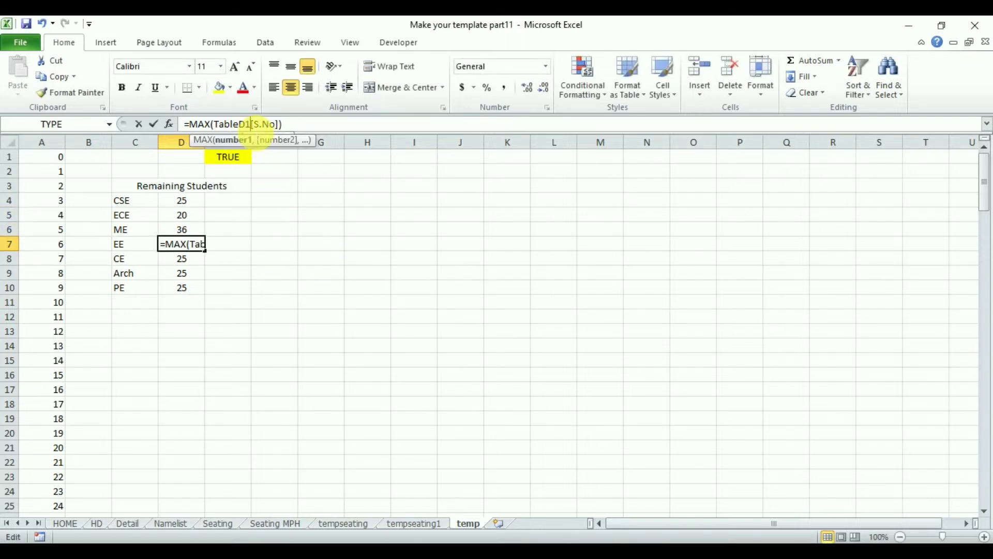
key(BackSpace)
text(4)
key(Return)
click(252, 125)
key(BackSpace)
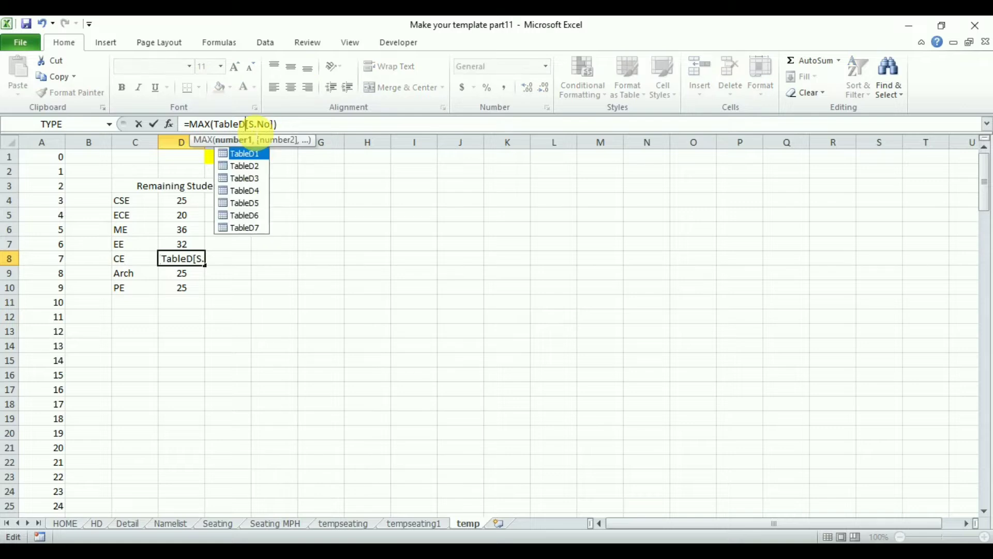
text(5)
key(Return)
Change the table reference in the MAX formulas to TableD6 for Arch and TableD7 for PE.
click(252, 125)
key(BackSpace)
text(6)
key(Return)
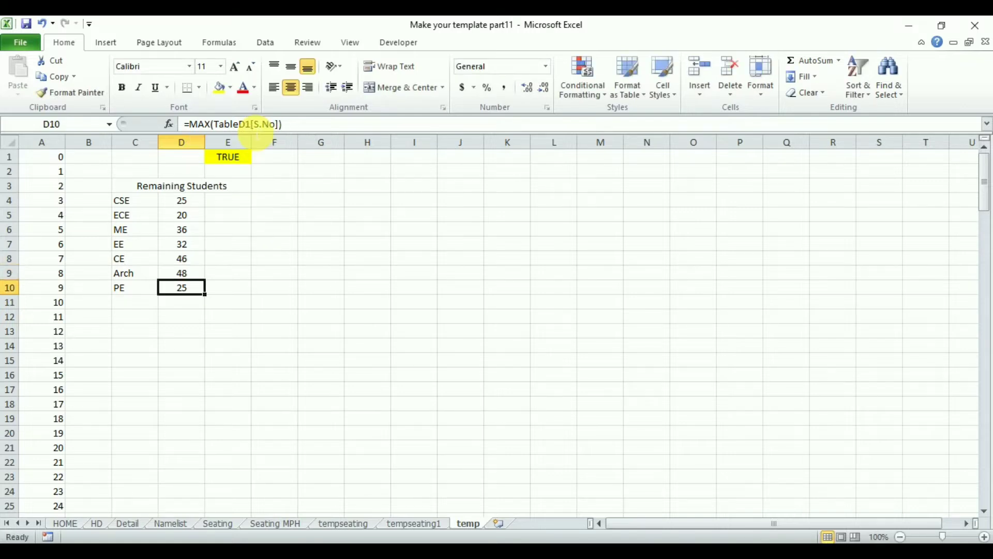
key(BackSpace)
text(7)
key(Return)
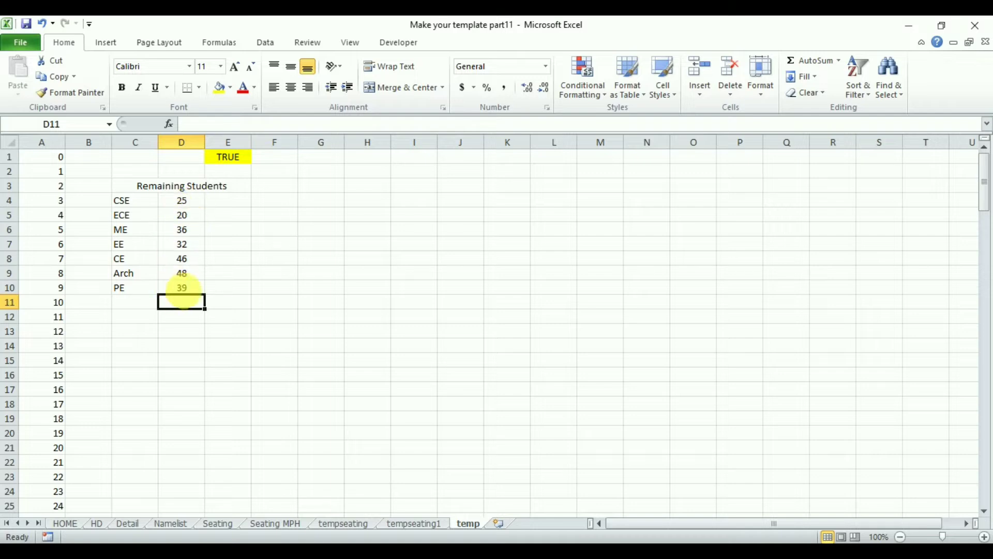
Check PE's total on the temp sheet against the last Production Engineering serial number on the Namelist sheet.
click(193, 287)
click(169, 523)
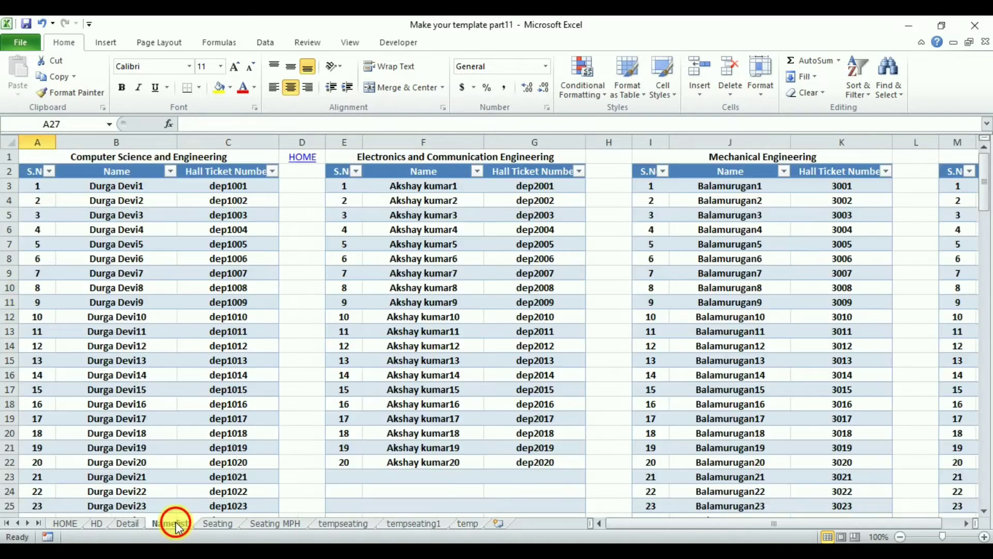
drag(695, 524, 896, 521)
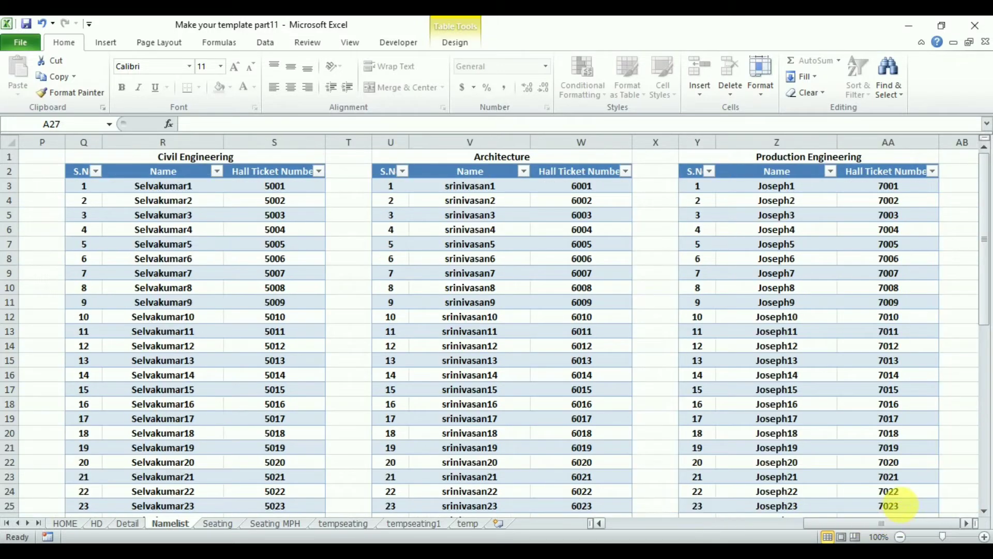
drag(985, 280, 983, 437)
click(705, 404)
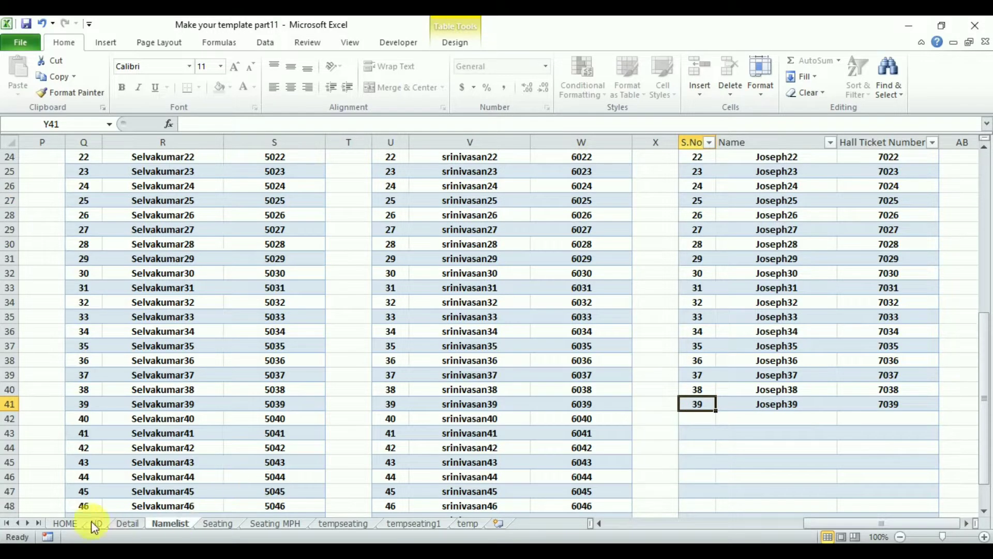
click(474, 527)
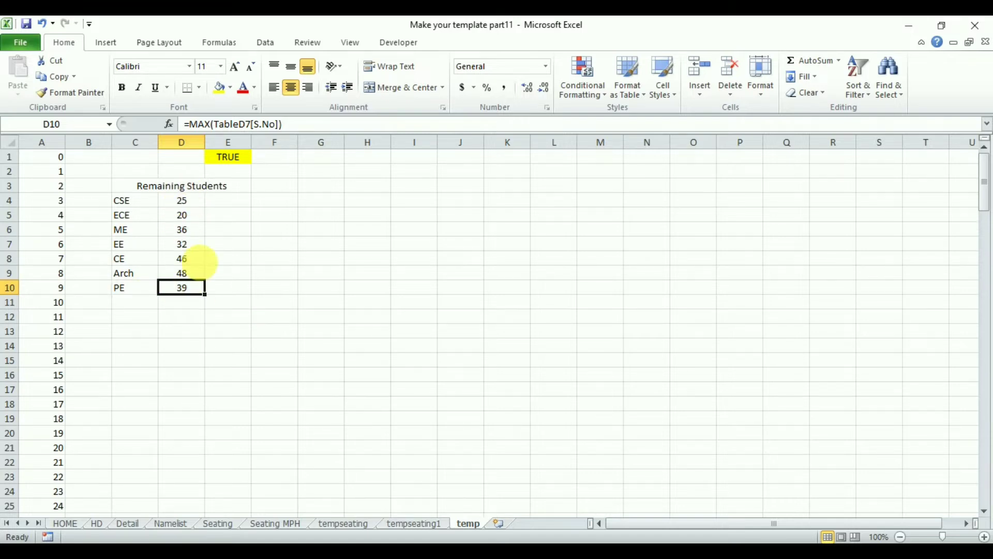
Move the merged "Remaining Students" heading up one row to start at C2.
click(230, 205)
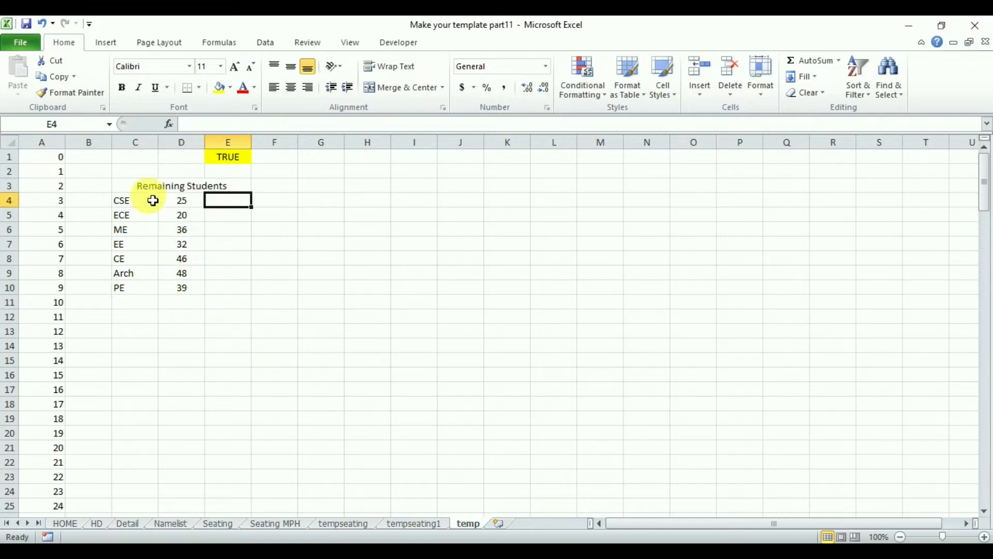
click(148, 195)
key(ctrl+x)
click(139, 172)
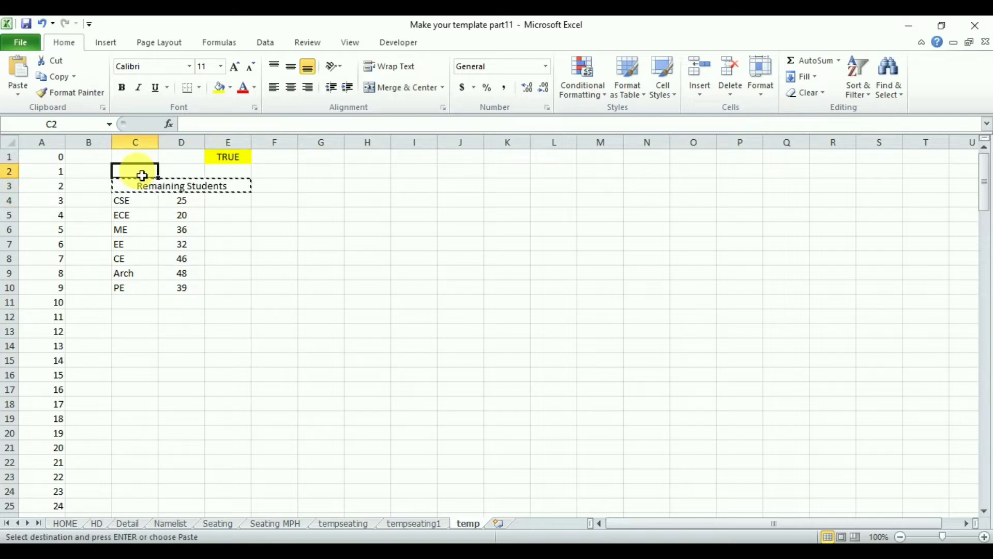
key(ctrl+v)
Enter the column headers Dept, Total and Allocated in C3:E3.
click(144, 187)
text(De)
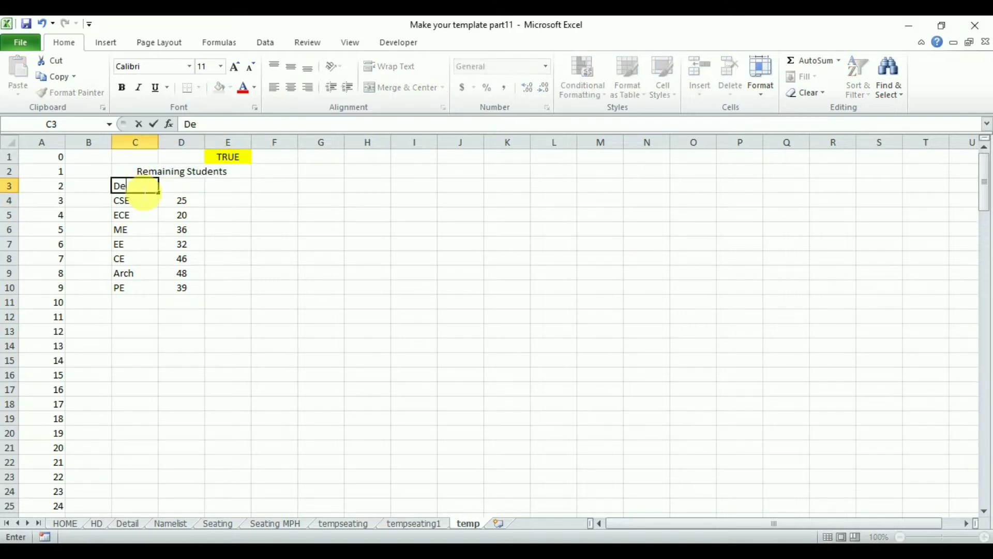
text(pt)
key(Tab)
text(Total)
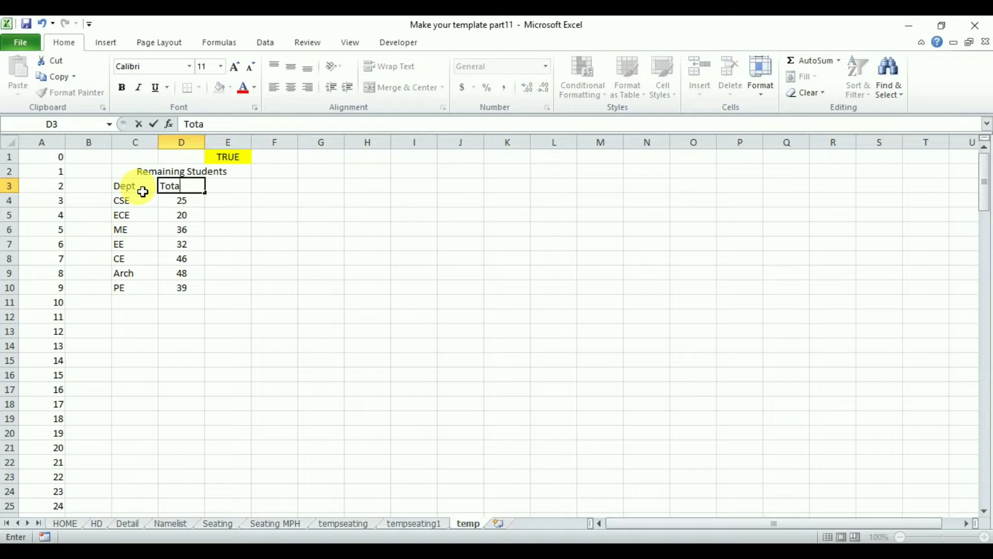
key(Tab)
text(Al)
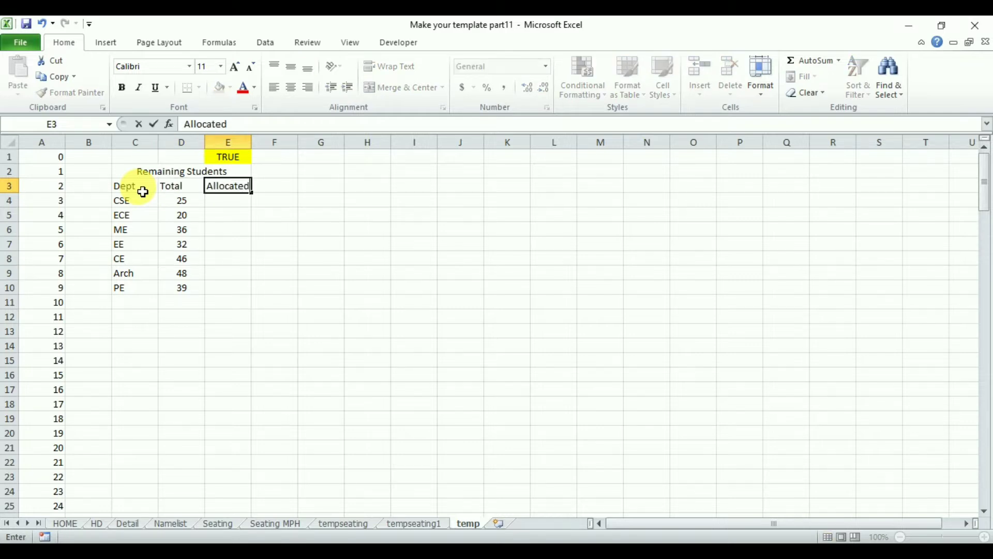
key(Return)
Sum CSE's allocated students in E4 from tempseating C2:N2 and B11, and fill the centred formula down to E10.
click(231, 203)
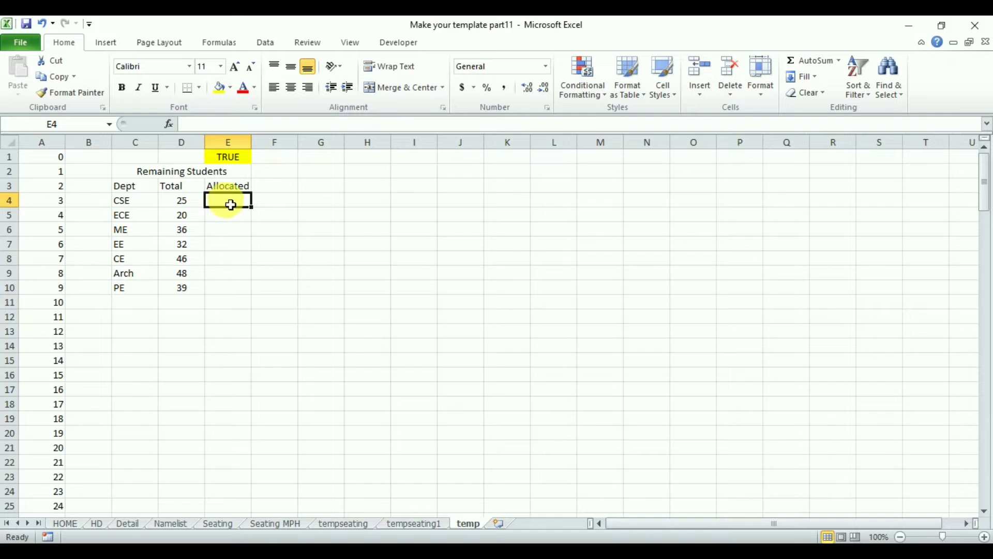
text(=sum)
double_click(254, 216)
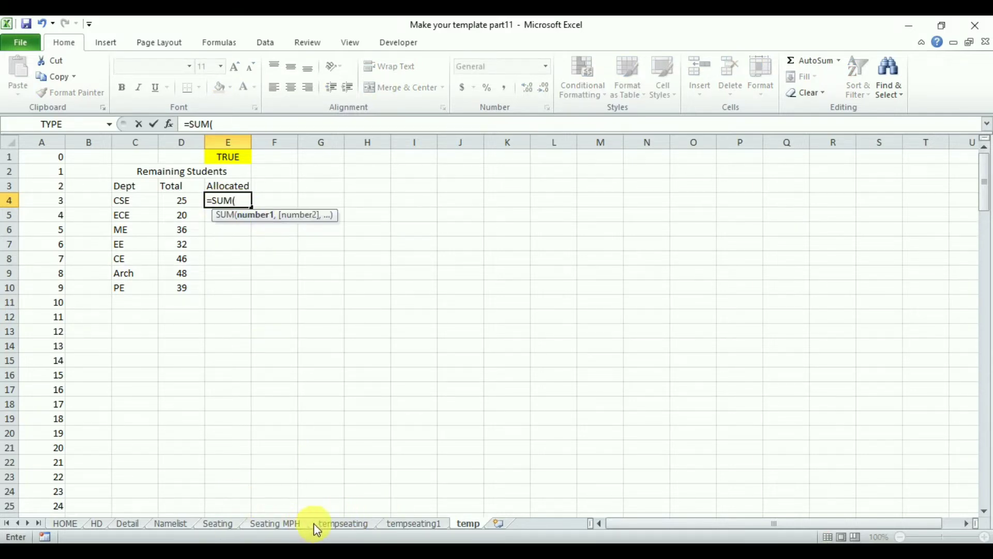
click(341, 523)
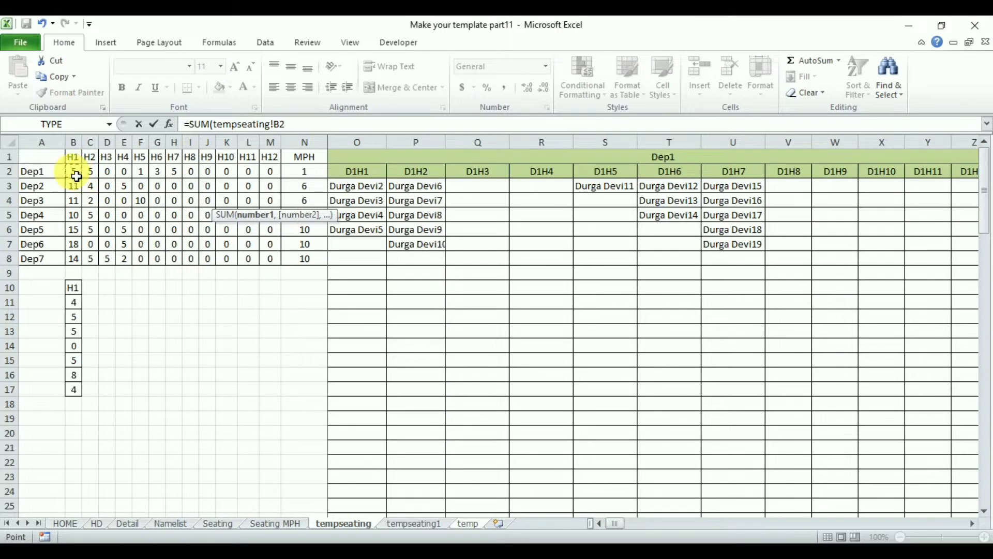
mouse_move(77, 177)
mouse_down()
mouse_move(310, 179)
mouse_move(80, 175)
mouse_up()
drag(91, 176, 304, 179)
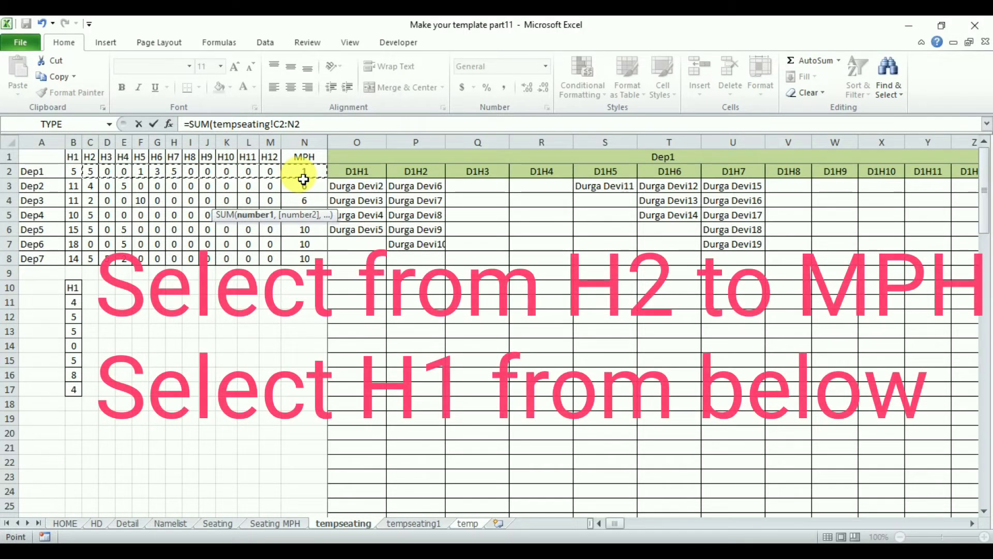
text(,tempseating!B11)
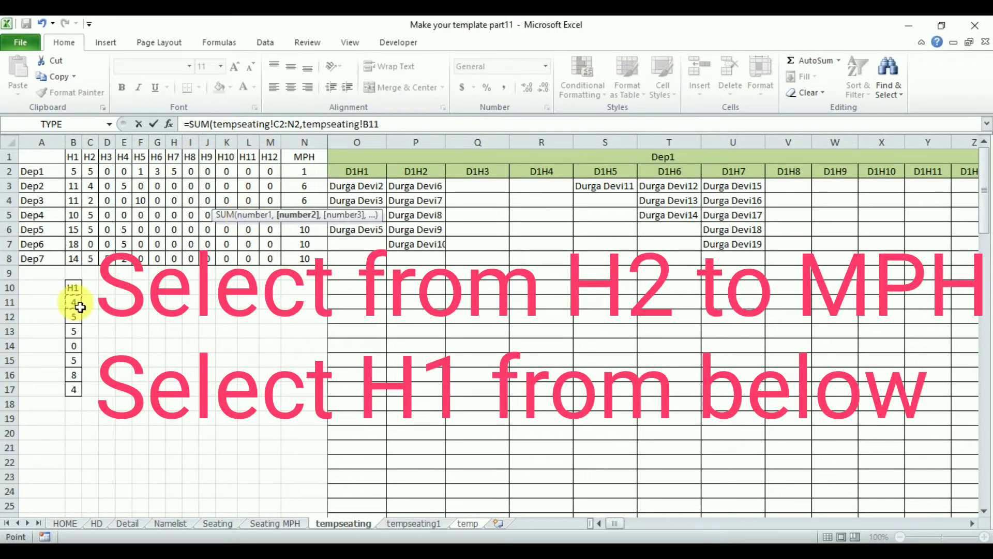
key(Return)
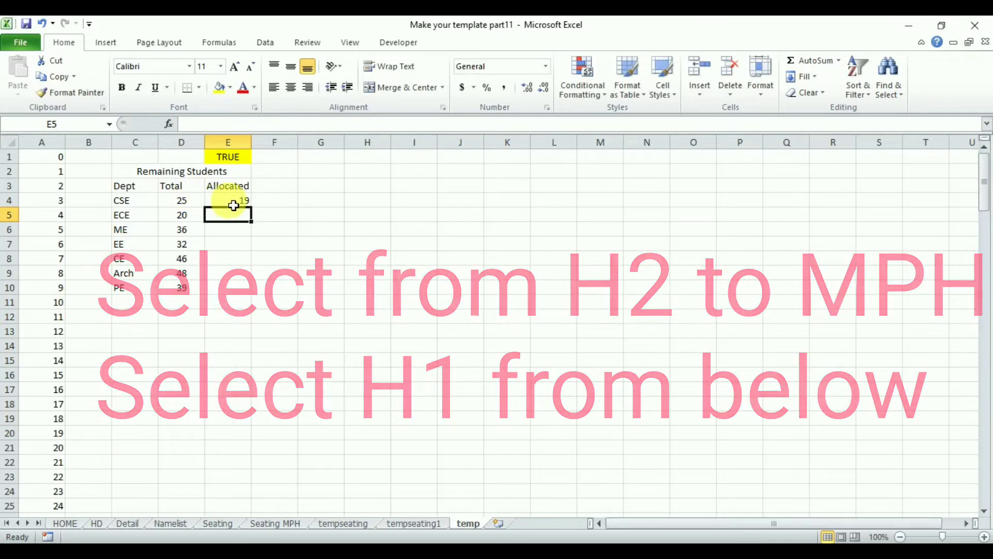
drag(251, 206, 250, 296)
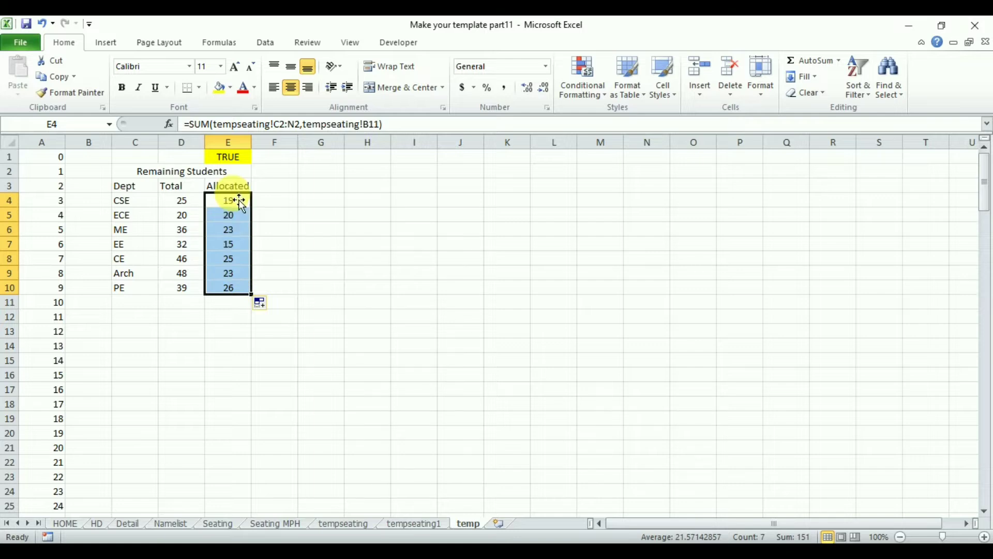
Apply all borders and a thick box border to the Remaining Students table in C2:E10.
drag(128, 178, 228, 288)
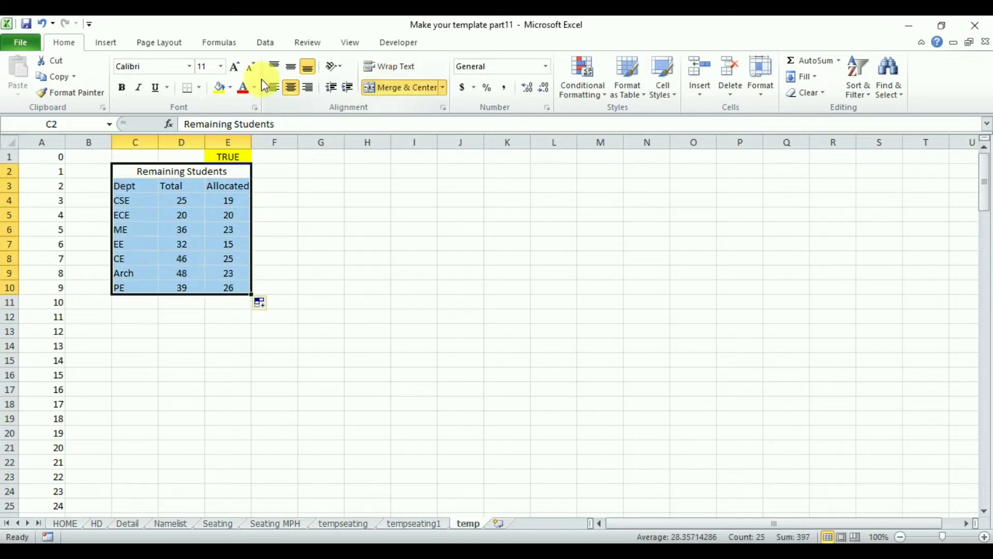
click(200, 88)
click(210, 203)
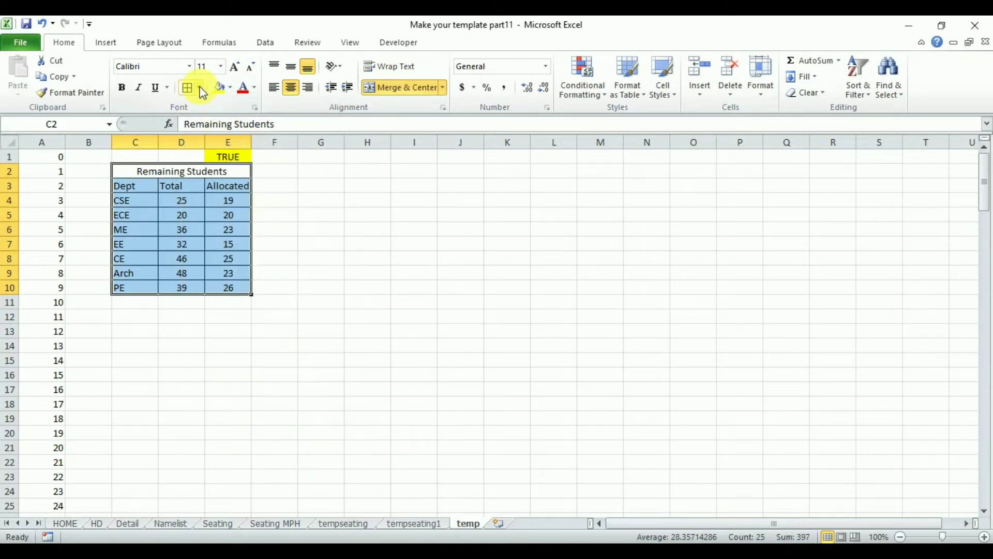
click(202, 91)
click(236, 230)
click(366, 292)
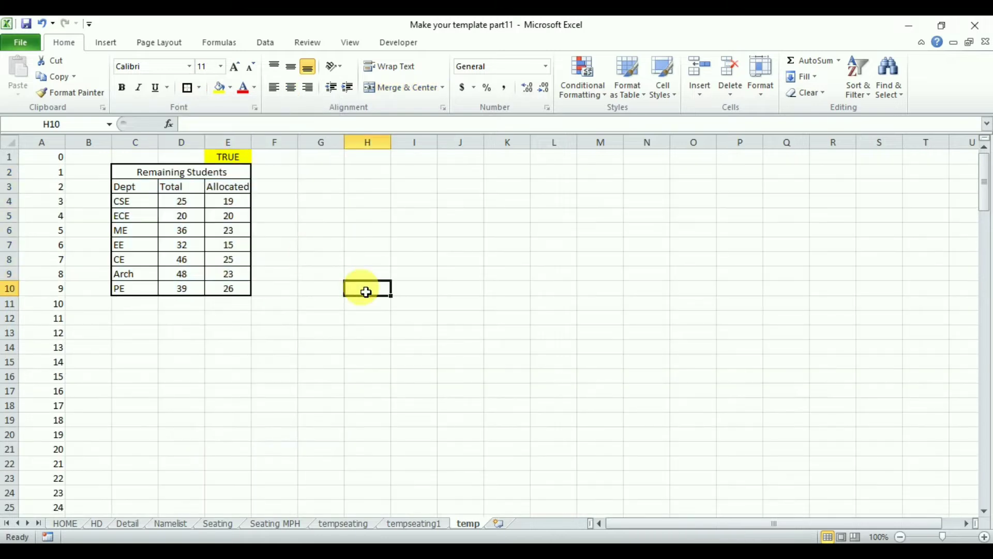
Make the Dept, Total and Allocated headers in C3:E3 bold and centred.
drag(142, 190, 226, 191)
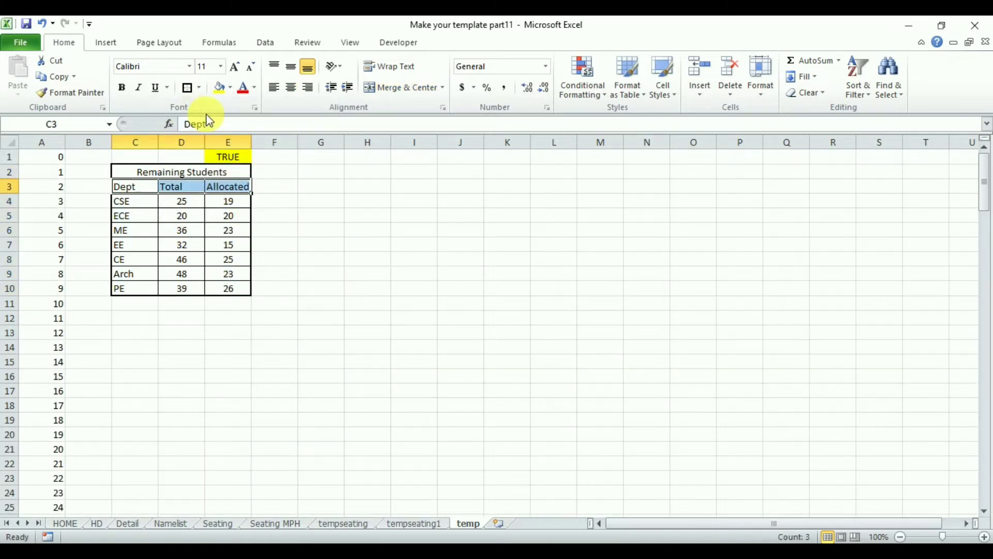
click(121, 87)
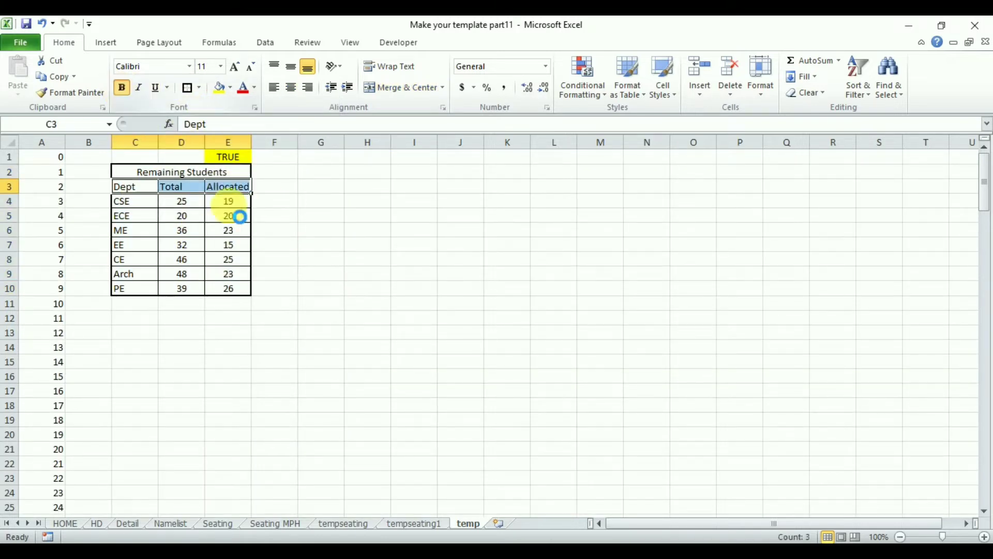
click(296, 249)
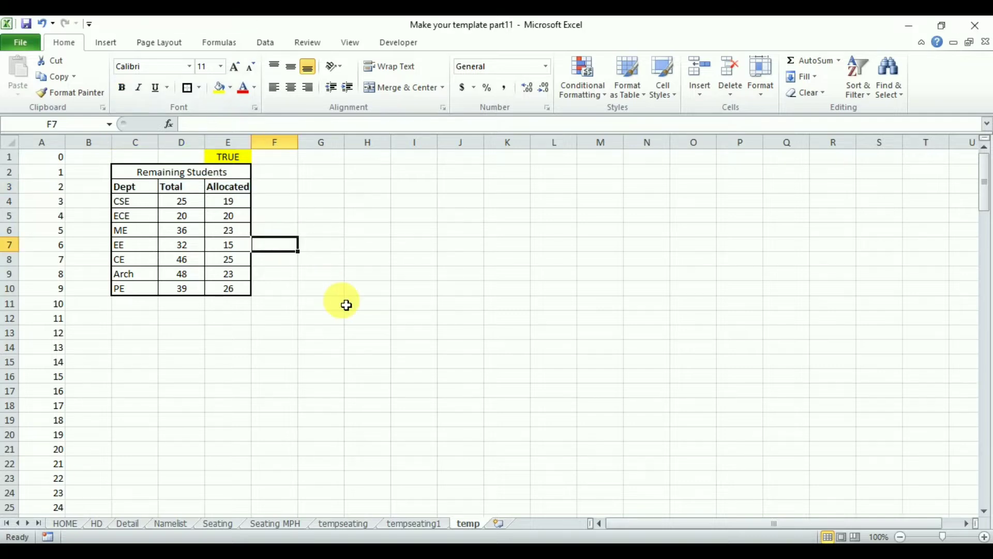
key(Left)
key(Left)
key(Up)
key(Up)
key(Up)
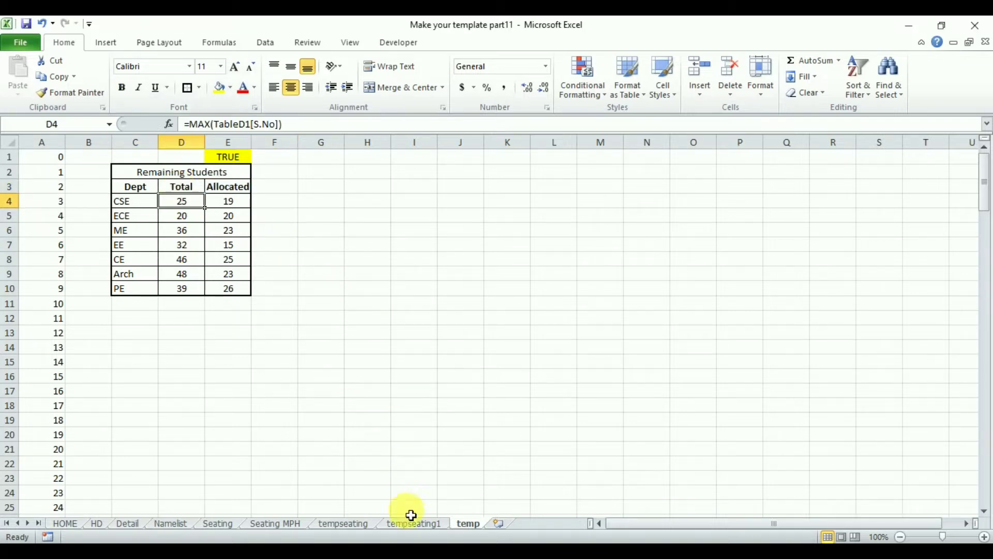
Enter the header "Total Students" in I5 of the Seating sheet and fit column I to its text.
click(219, 525)
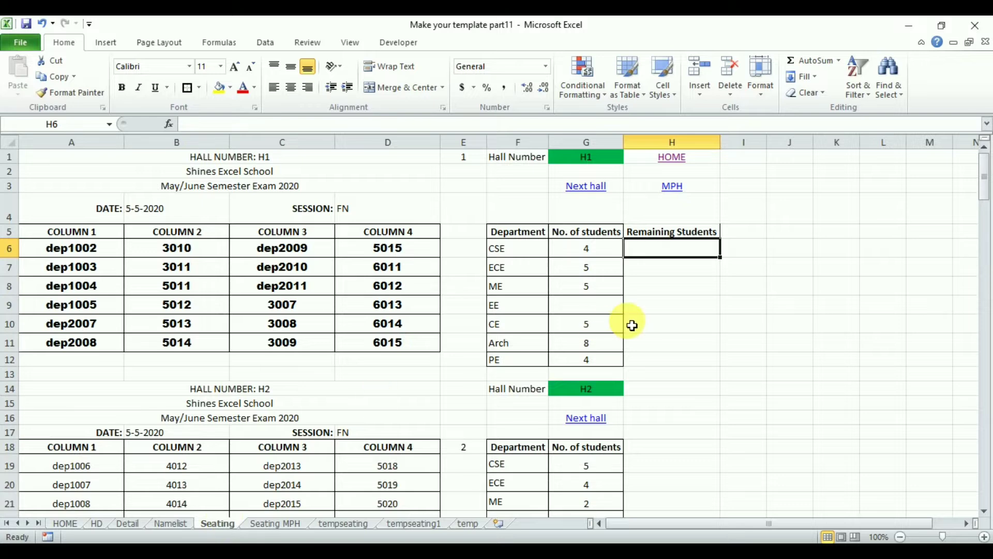
click(745, 238)
text(Total Students)
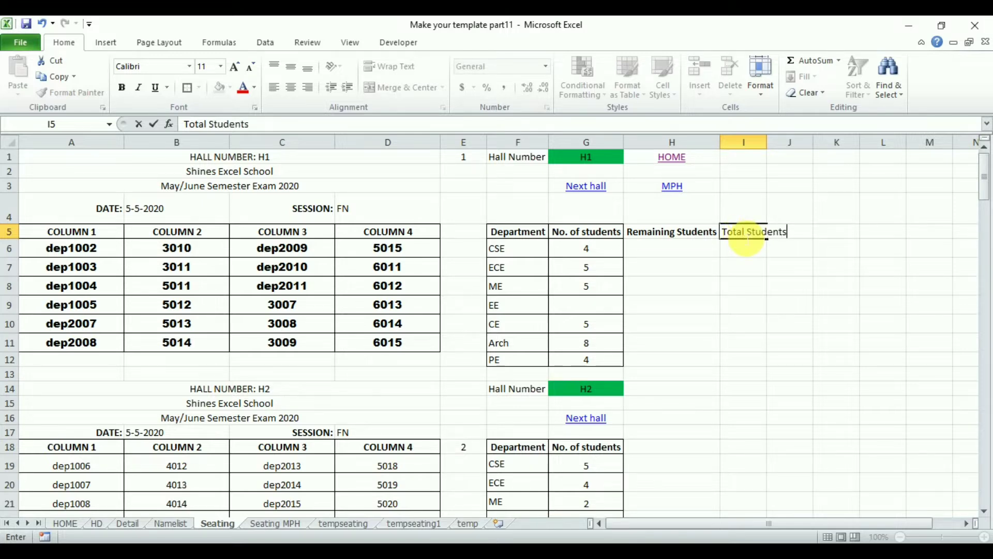
key(Return)
double_click(774, 150)
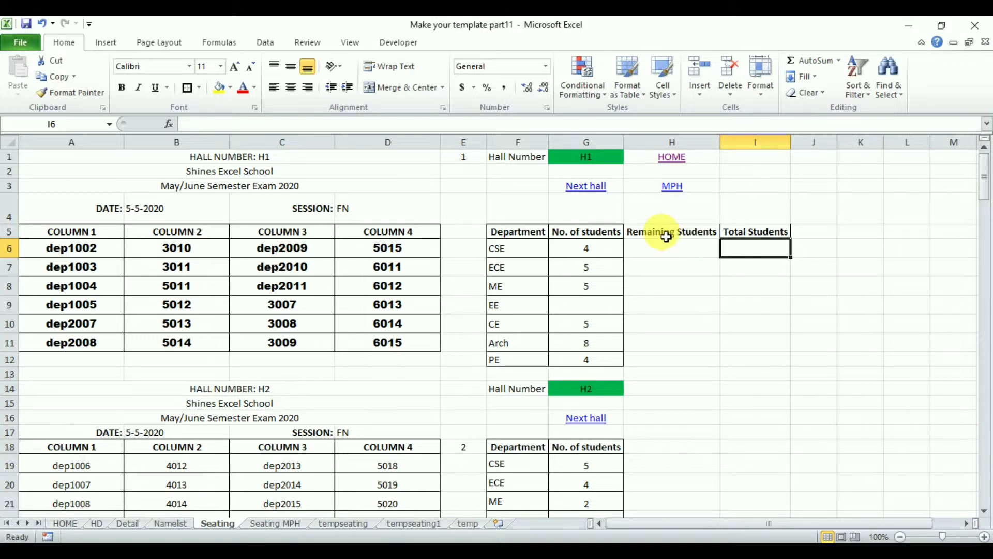
Apply all borders to the Remaining Students and Total Students columns in H5:I12.
drag(667, 237, 759, 357)
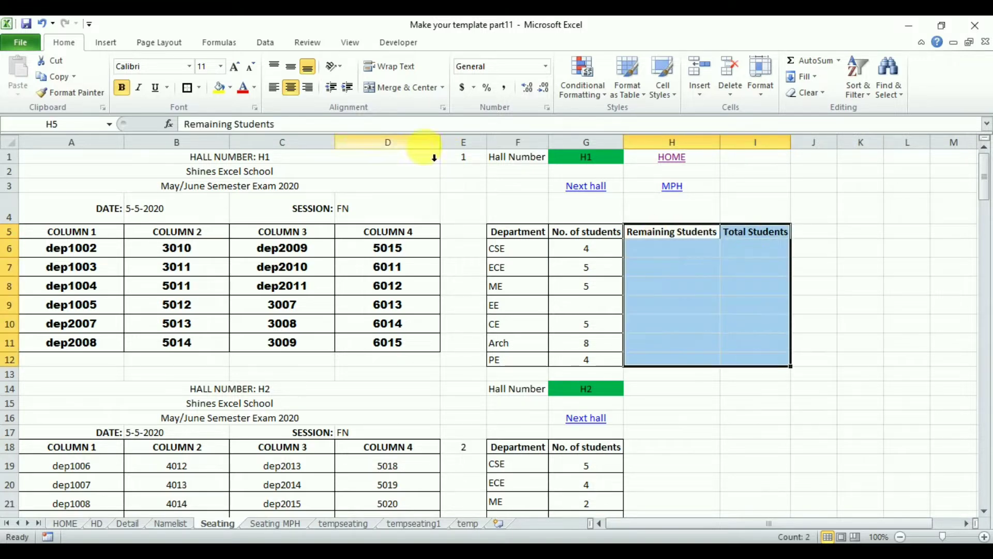
click(200, 88)
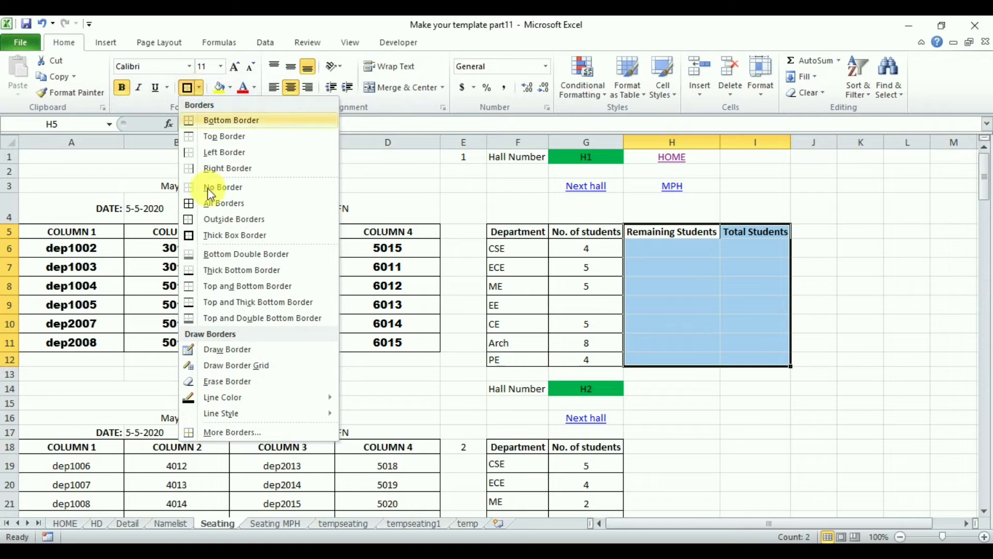
click(207, 202)
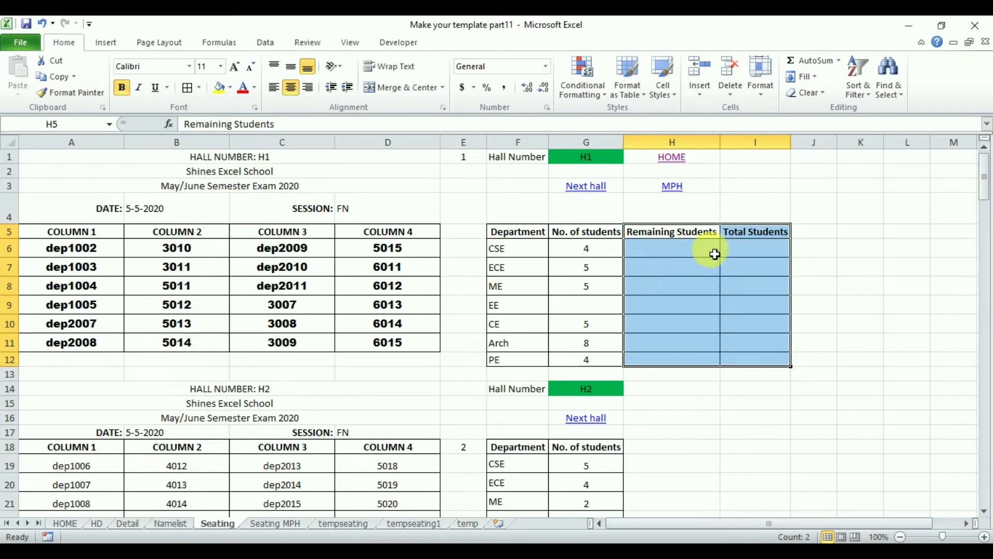
click(681, 251)
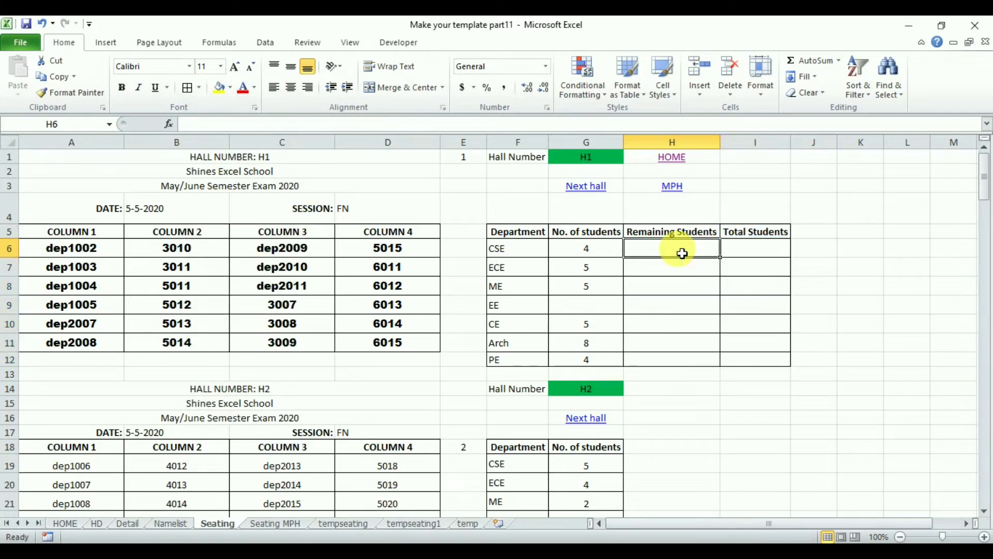
Link I6 to CSE's total with =temp!D4, centre it and fill it down to I12.
click(757, 251)
text(=)
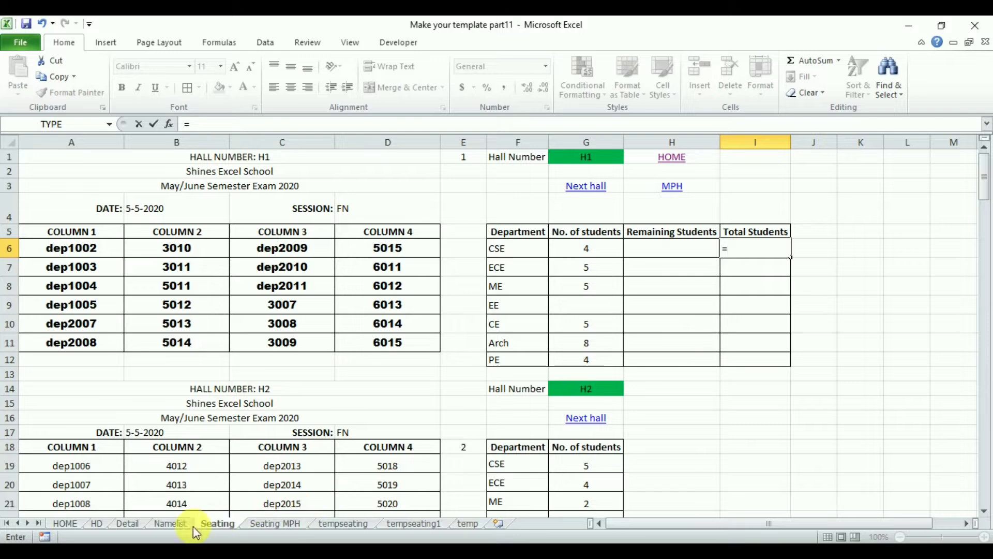
click(468, 524)
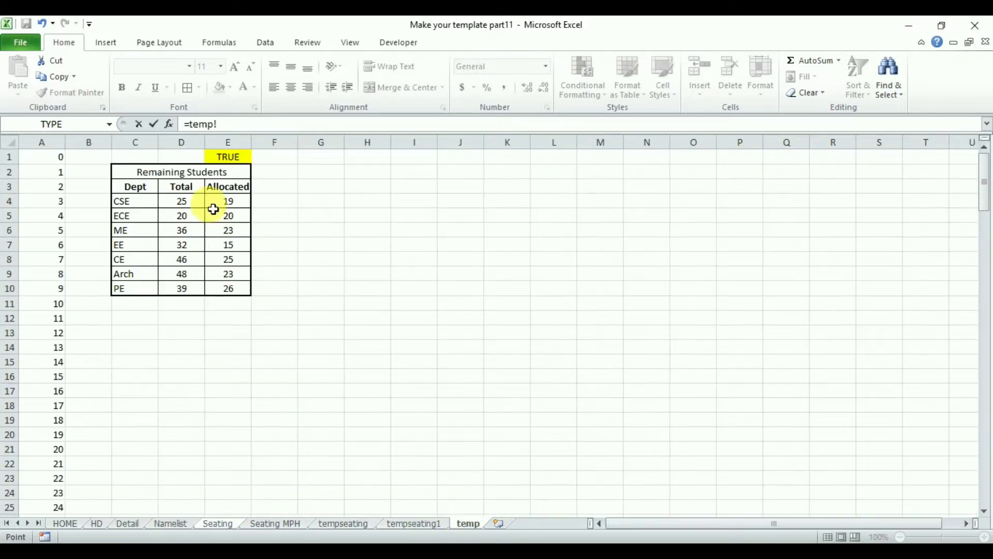
key(Return)
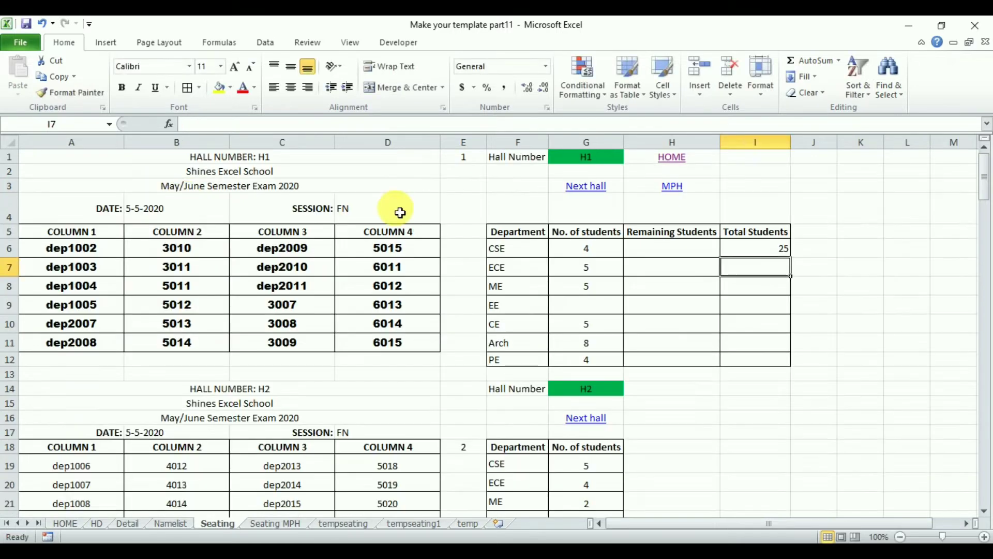
click(754, 250)
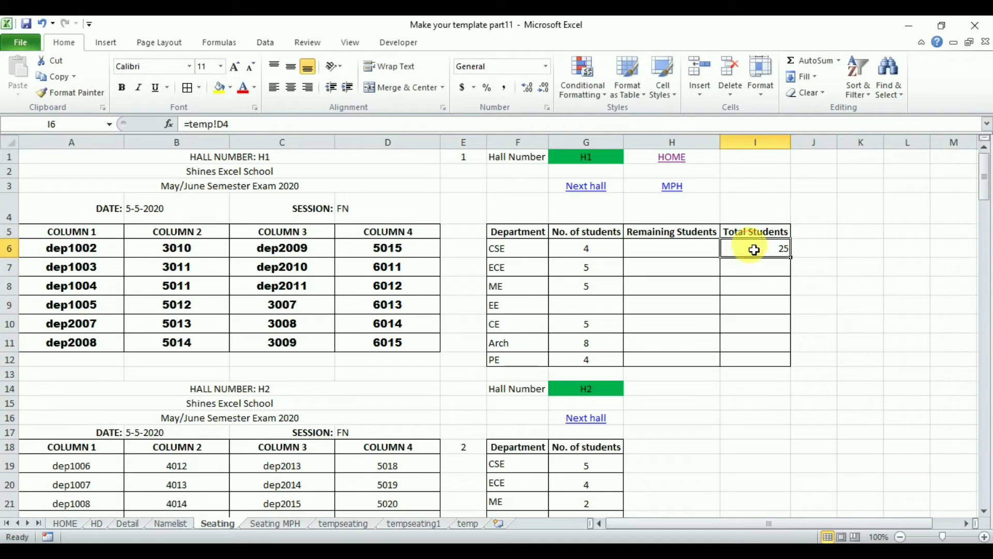
click(289, 88)
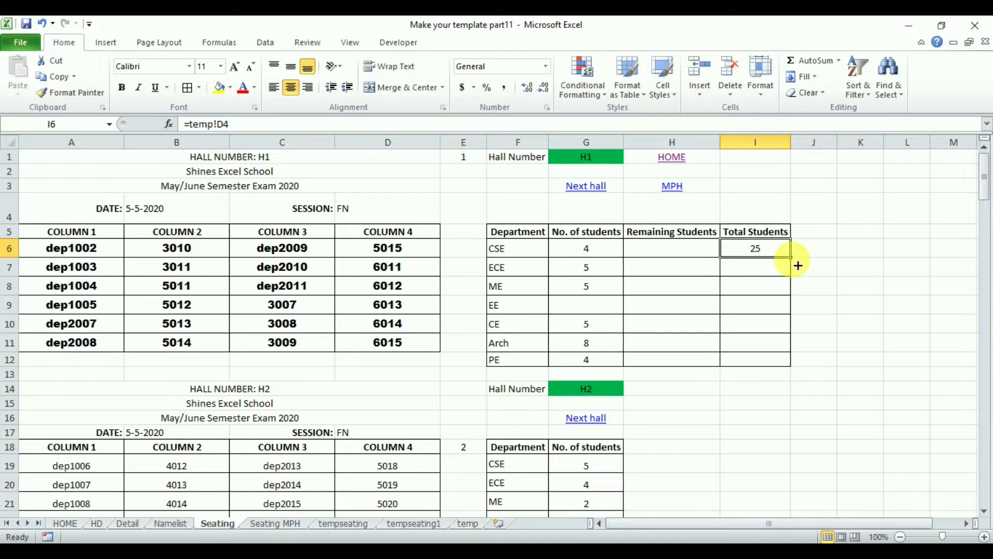
drag(799, 265, 789, 367)
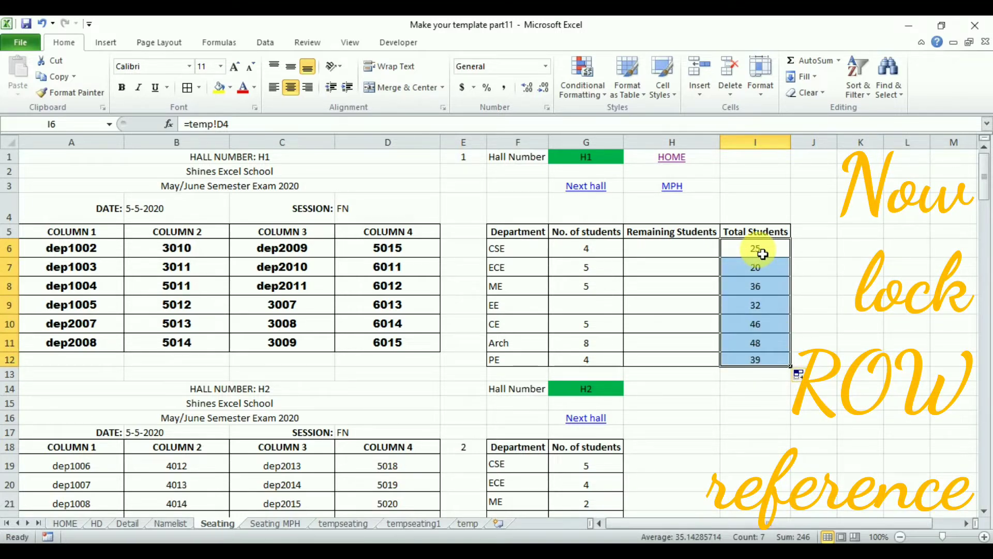
Replace every "!" with "!$" in the Total Students formulas in I6:I12 to lock their column reference.
key(ctrl+h)
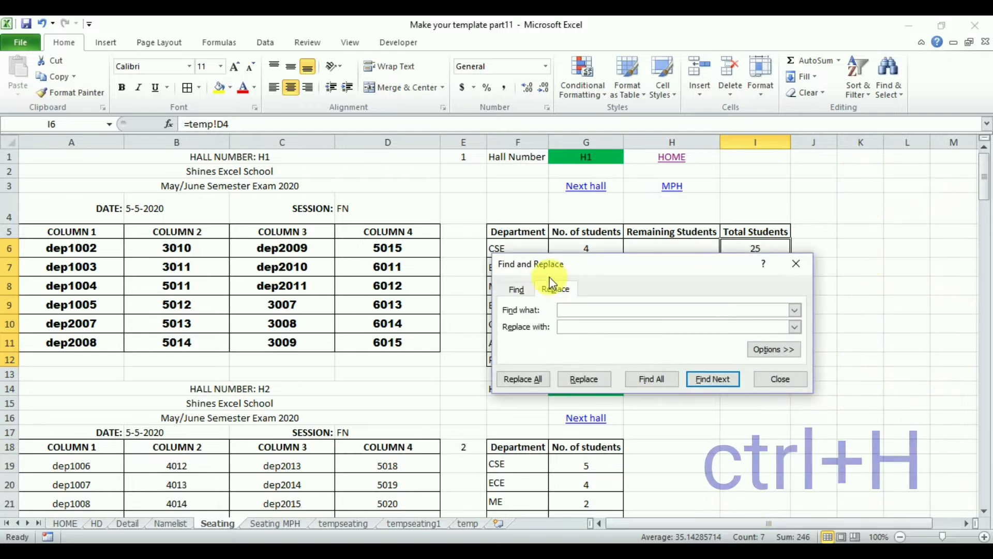
drag(605, 269, 347, 276)
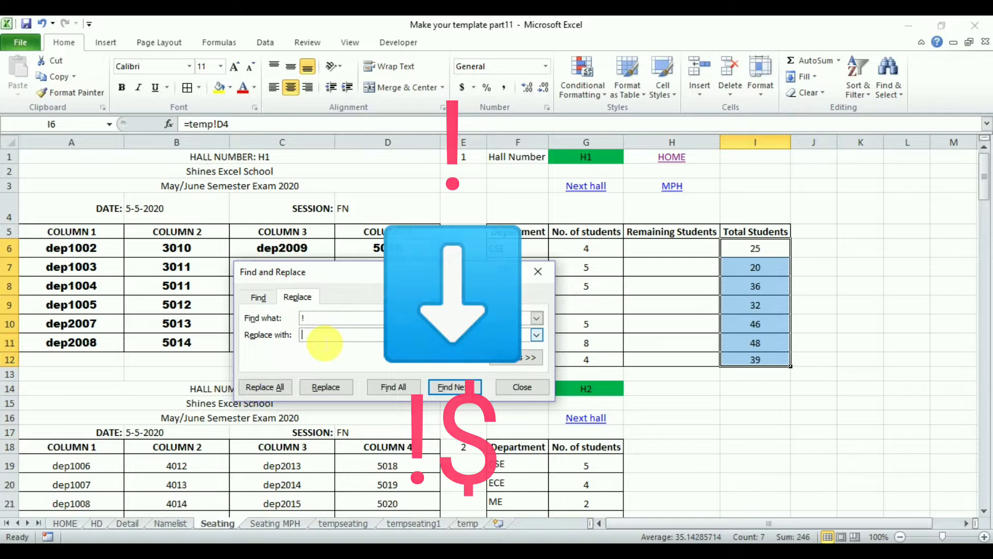
text(!$)
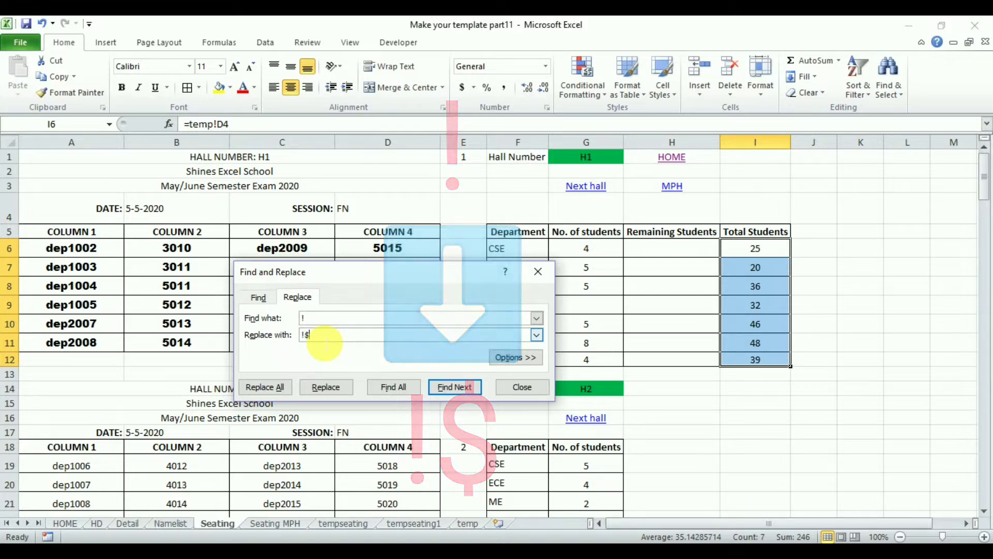
click(265, 387)
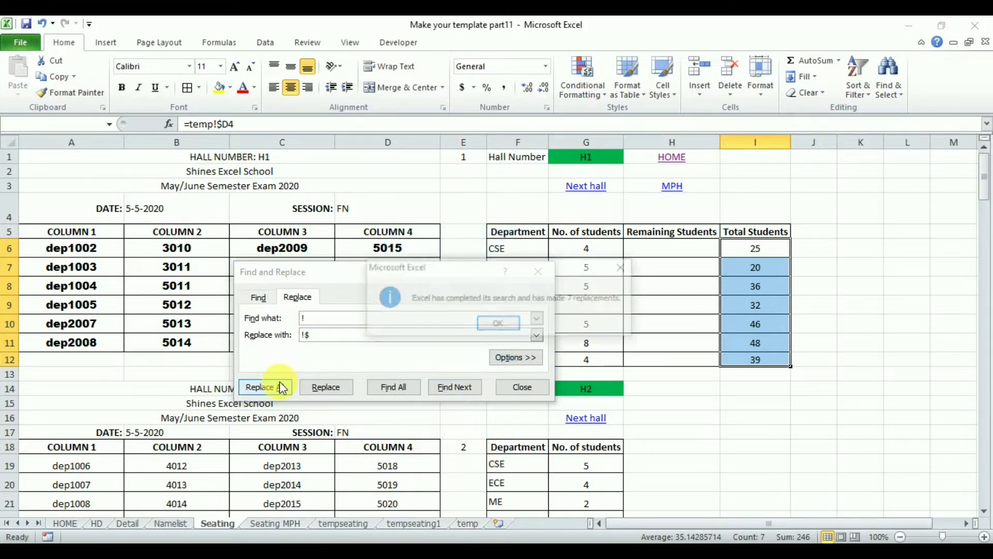
click(510, 331)
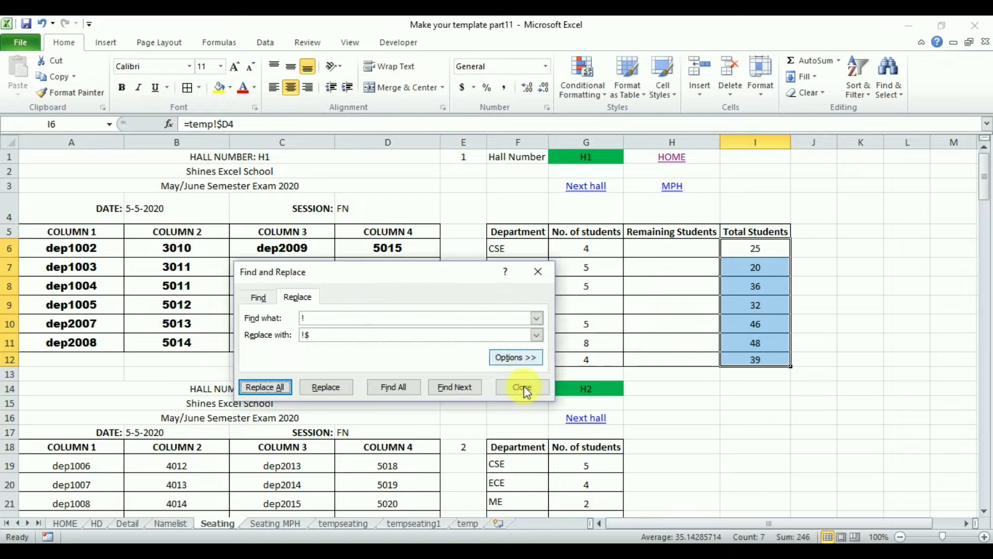
Enter the column header "Remaining" in F3 of the temp sheet, beside Allocated.
click(471, 523)
click(239, 206)
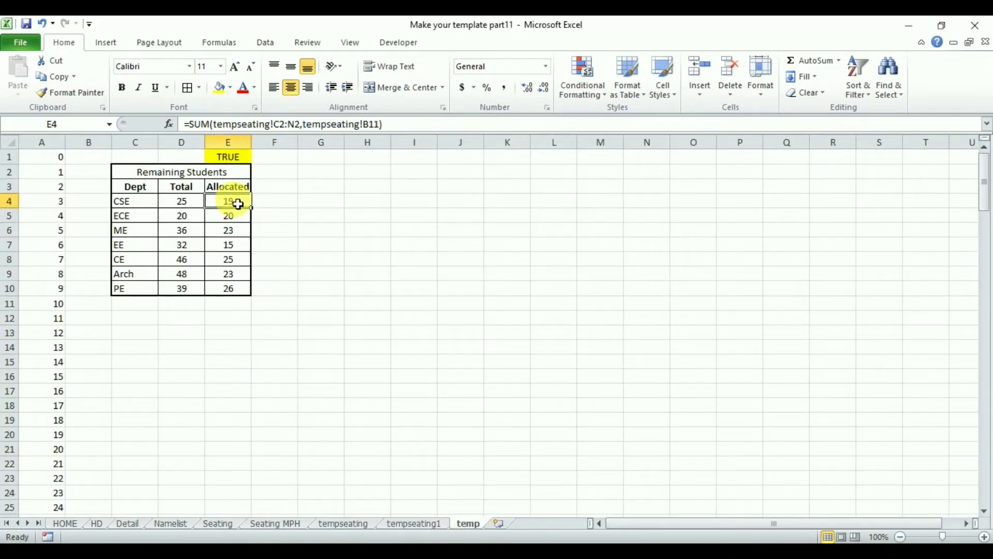
click(282, 188)
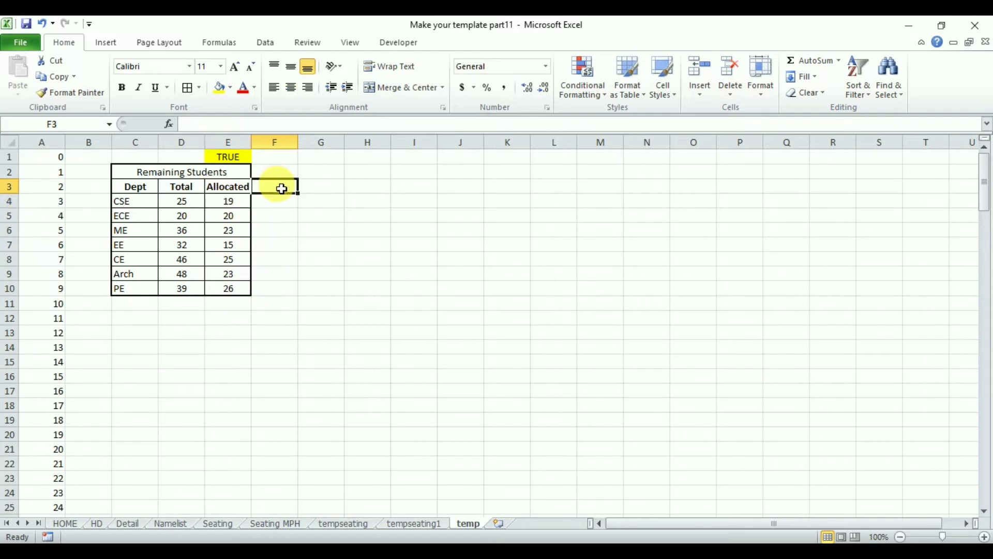
text(Remaining)
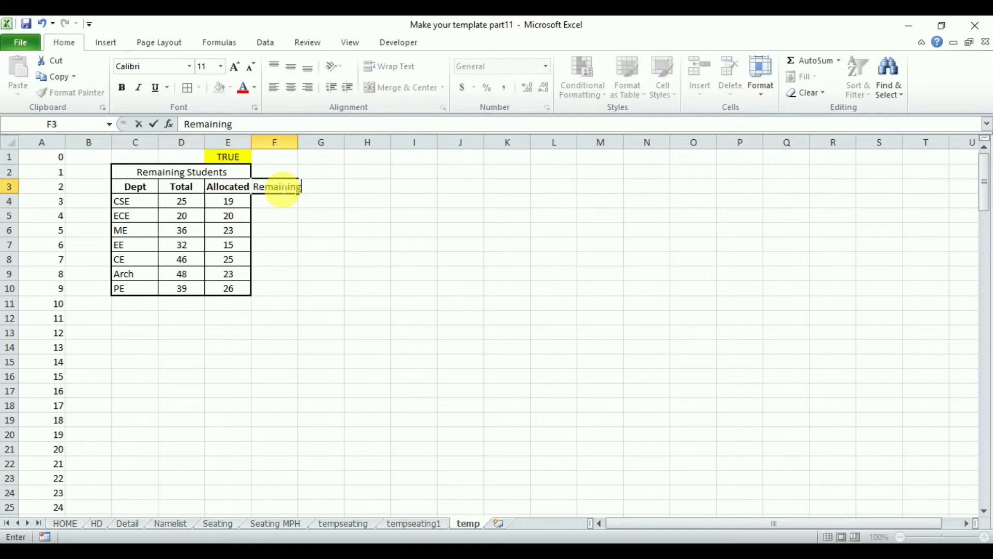
Calculate CSE's remaining students in F4 with =D4-E4, centre it and fill the formula down to F10.
key(Return)
text(=)
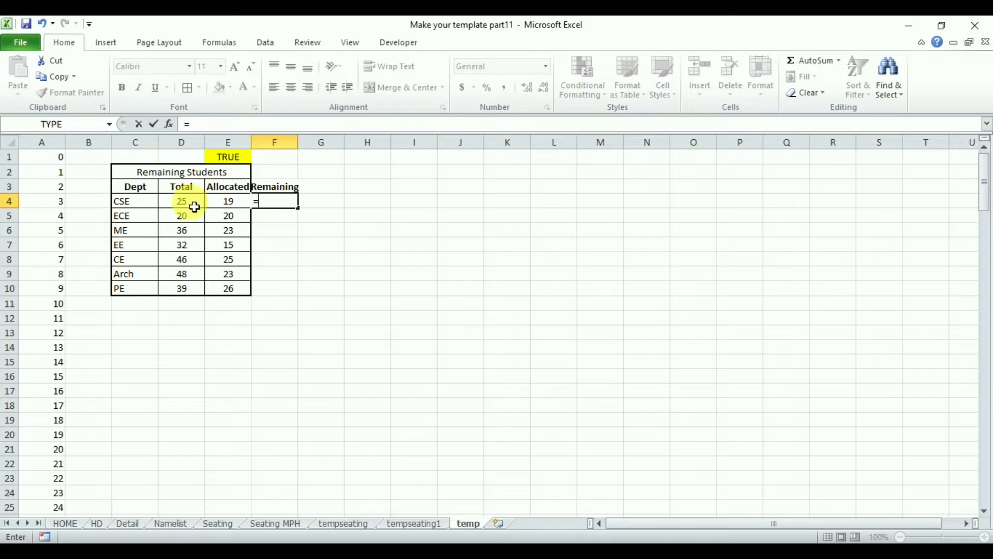
click(231, 201)
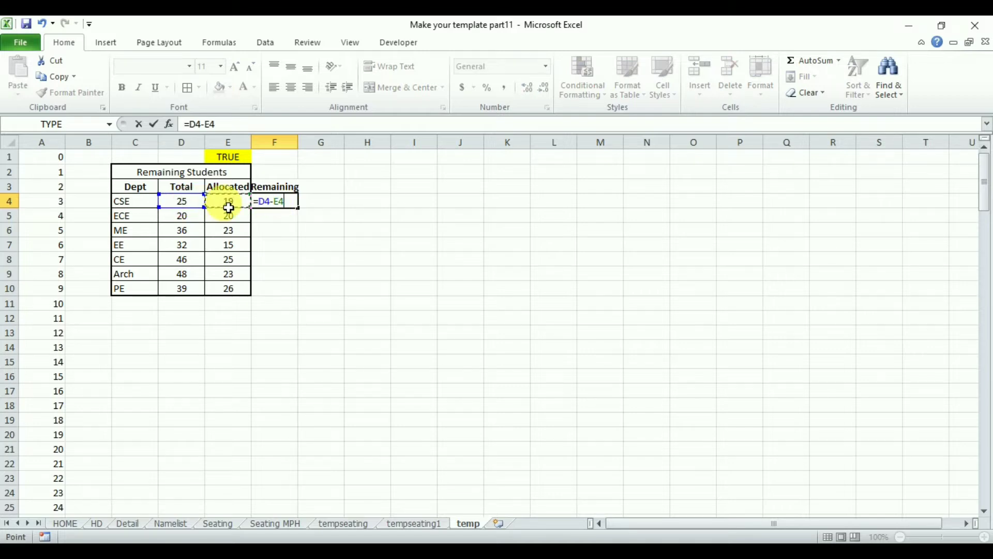
key(Return)
click(282, 201)
click(293, 89)
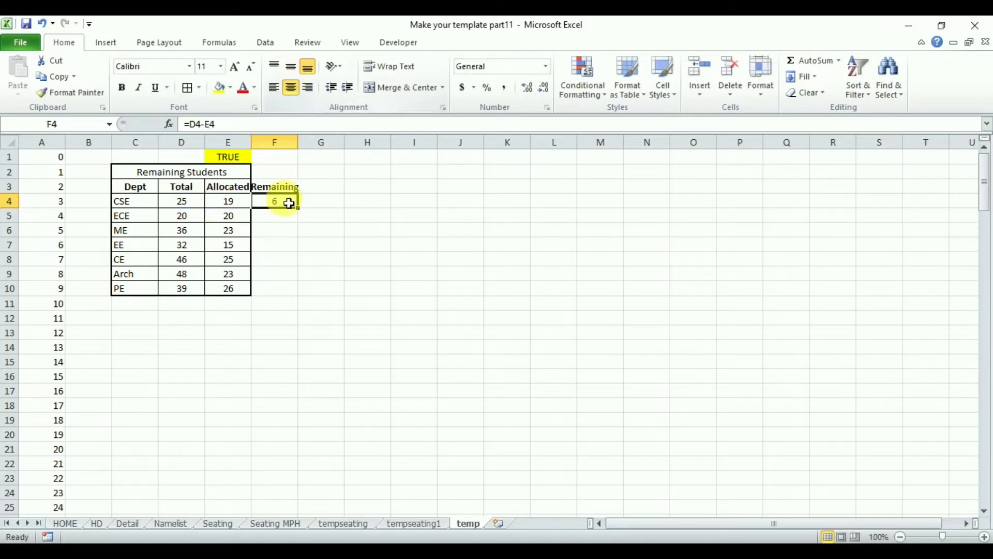
drag(298, 207, 279, 290)
Apply a thick box border around the whole department table in C2:F10.
drag(207, 173, 289, 290)
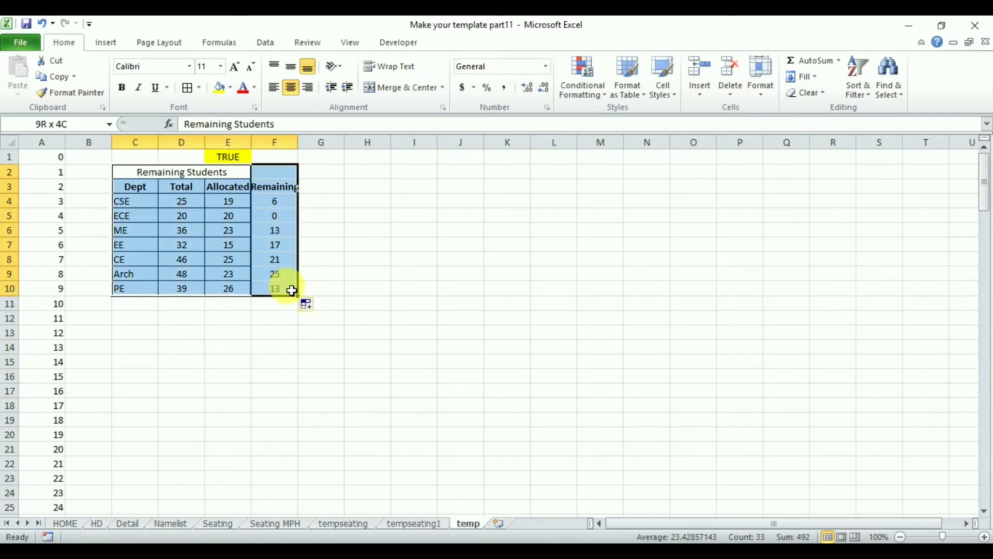
click(188, 88)
click(202, 89)
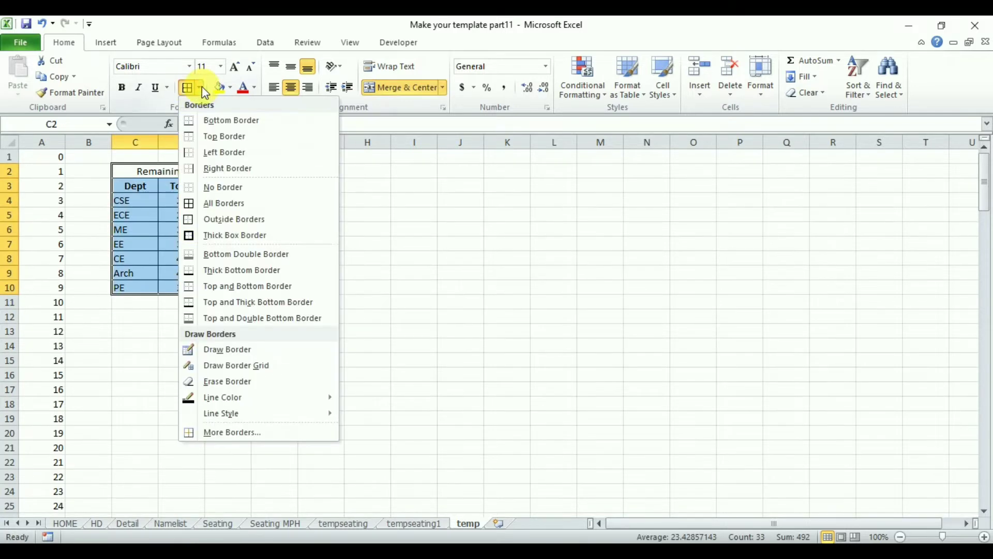
click(228, 235)
click(385, 305)
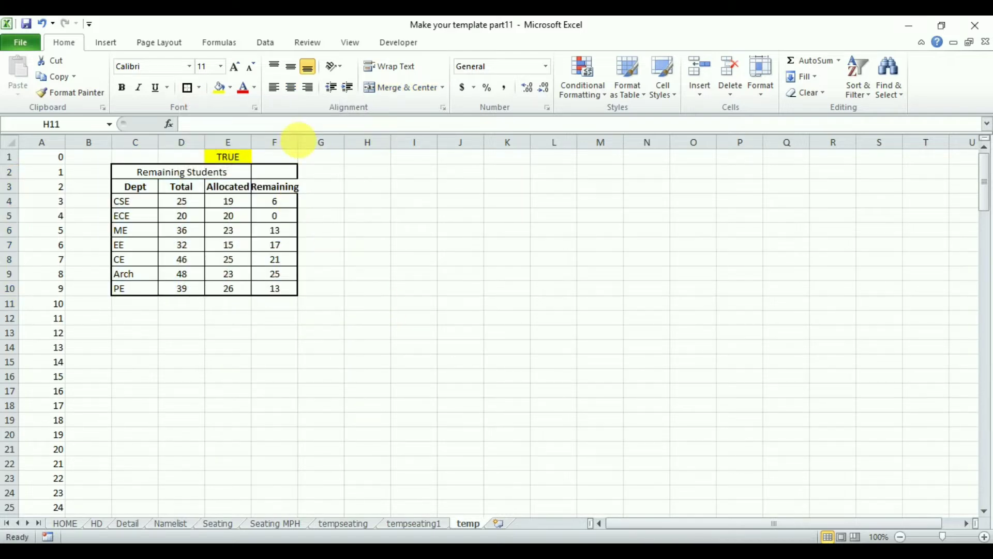
Merge and centre the "Remaining Students" title across C2:F2 and widen column F to fit its header.
drag(230, 175, 275, 178)
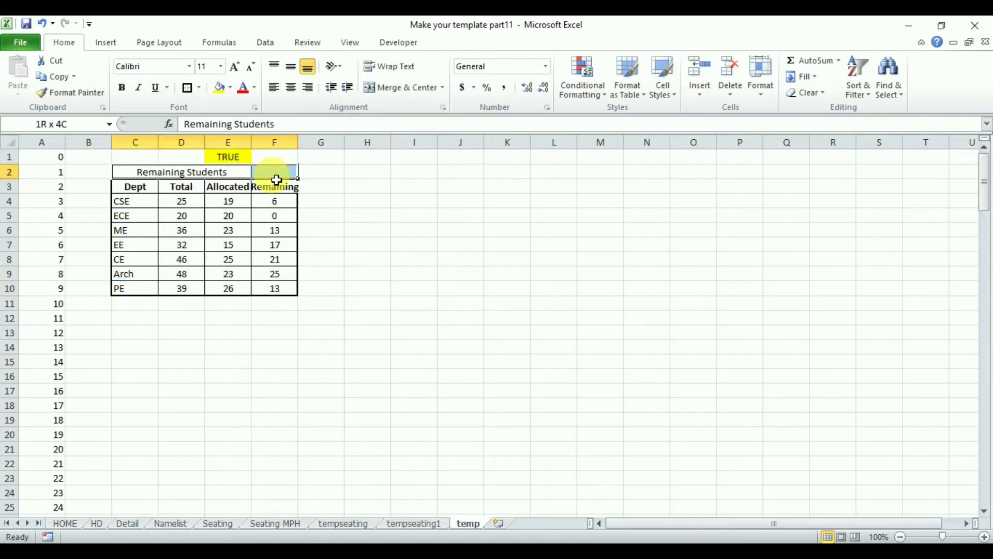
click(383, 96)
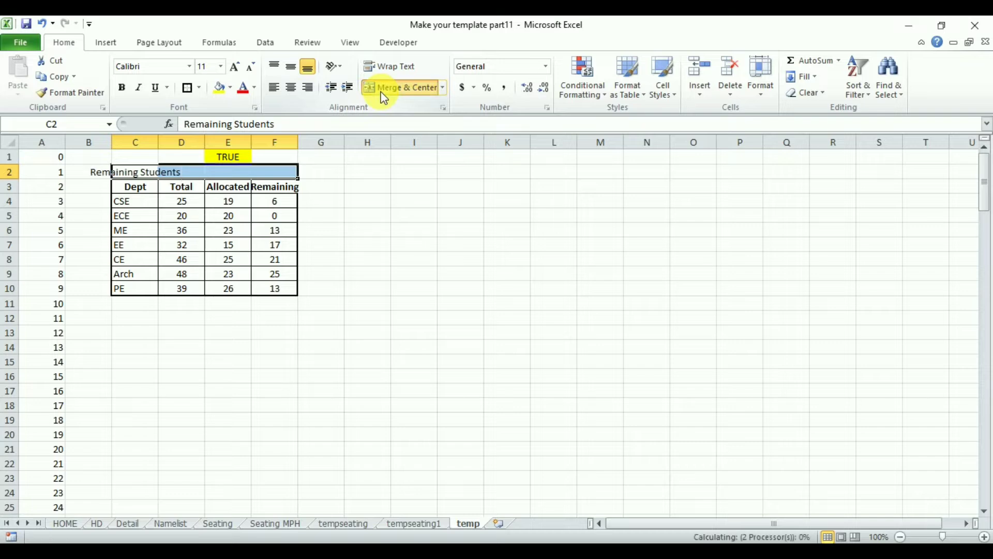
click(382, 96)
click(383, 244)
drag(298, 142, 304, 152)
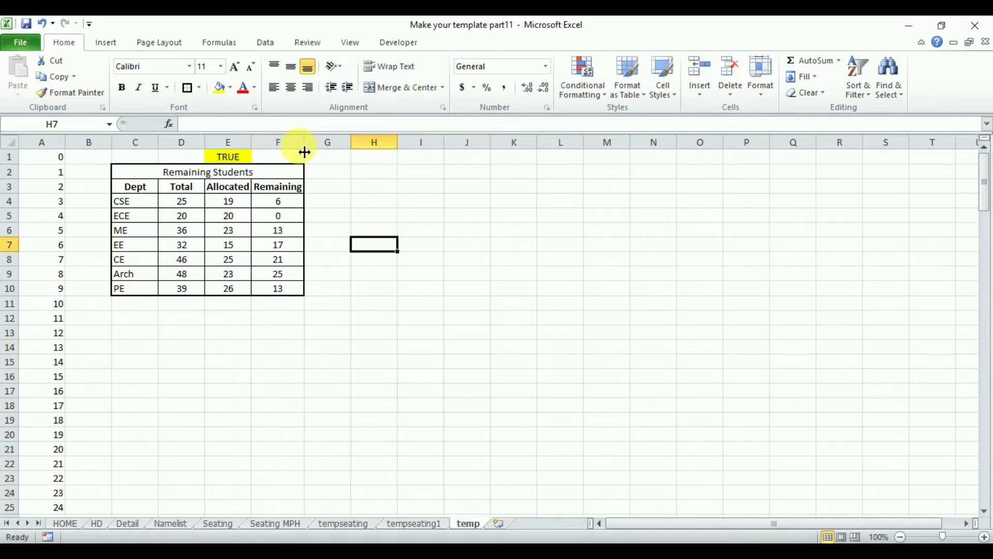
click(421, 233)
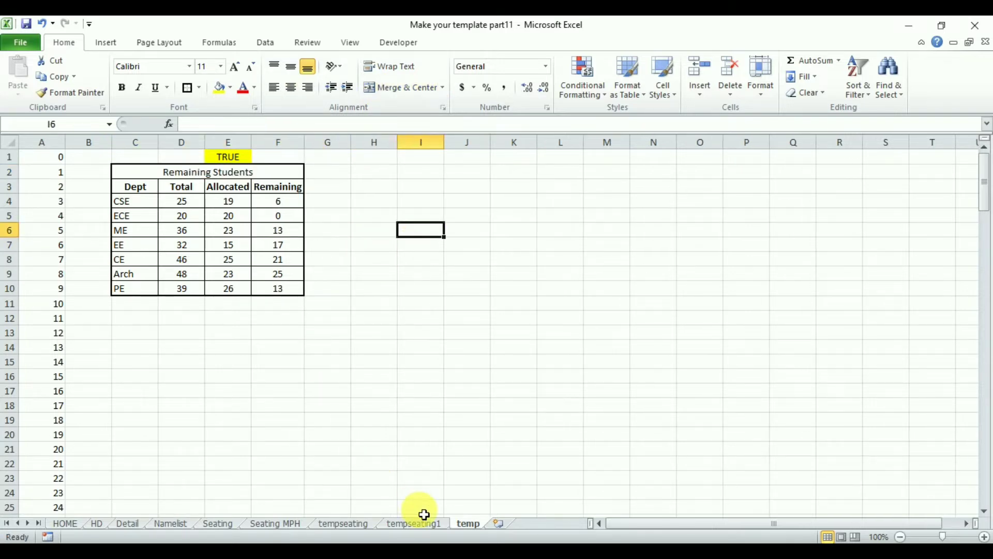
On the Seating sheet, link H6 to CSE's remaining students with =temp!F4, centre it and fill it down to H12.
click(217, 525)
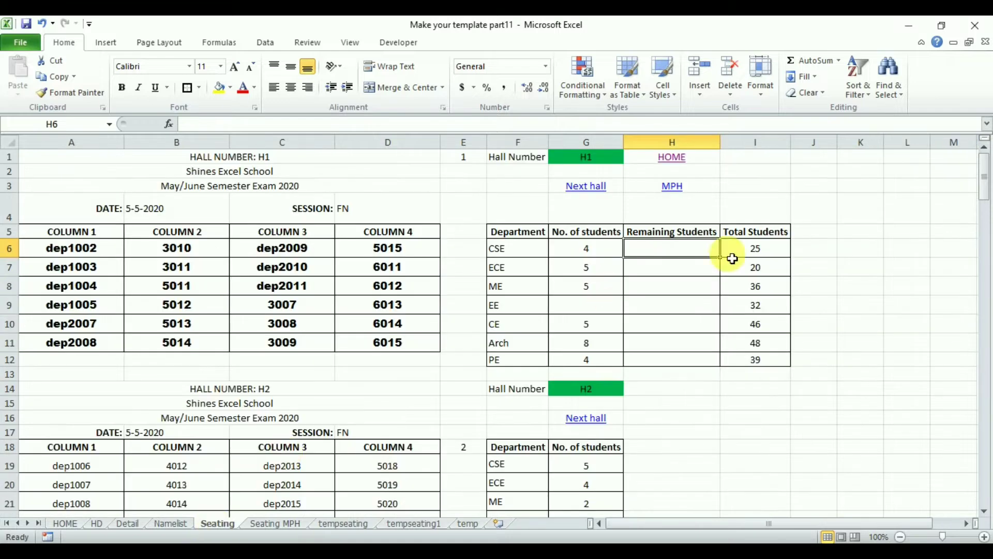
text(=)
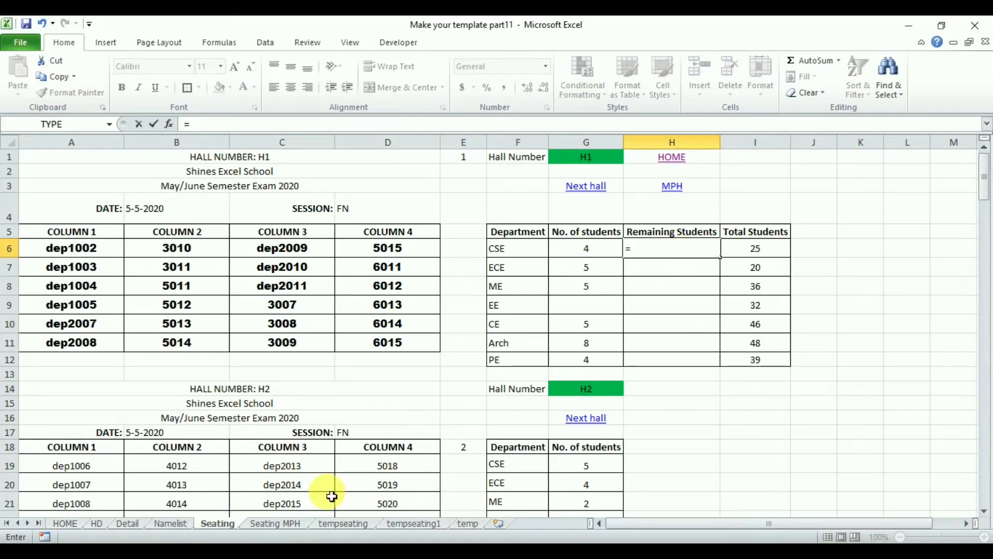
click(467, 524)
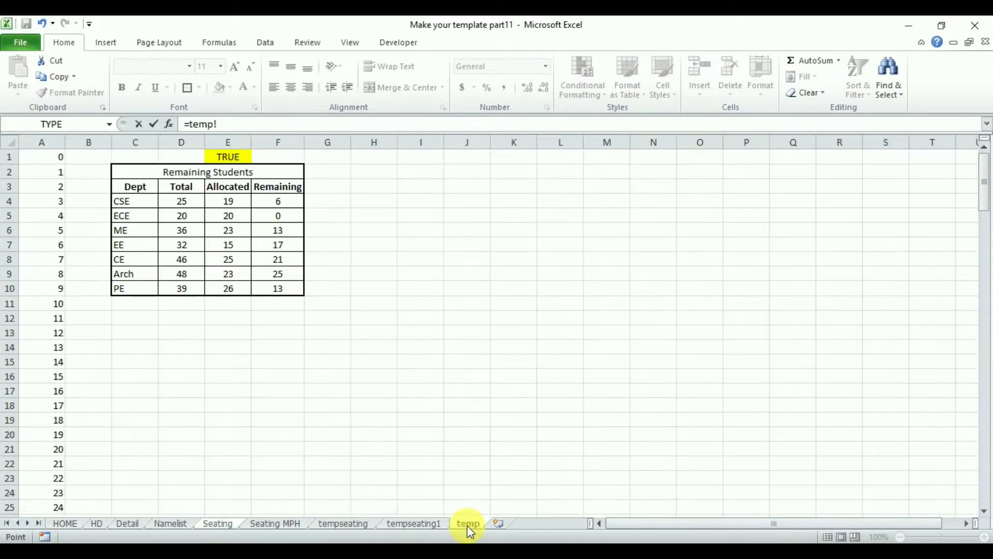
key(Return)
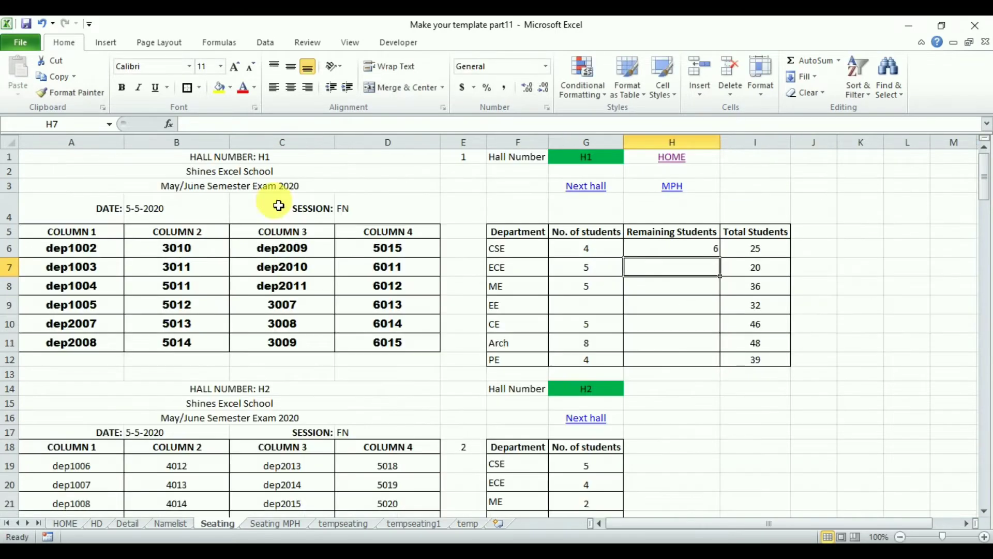
click(655, 250)
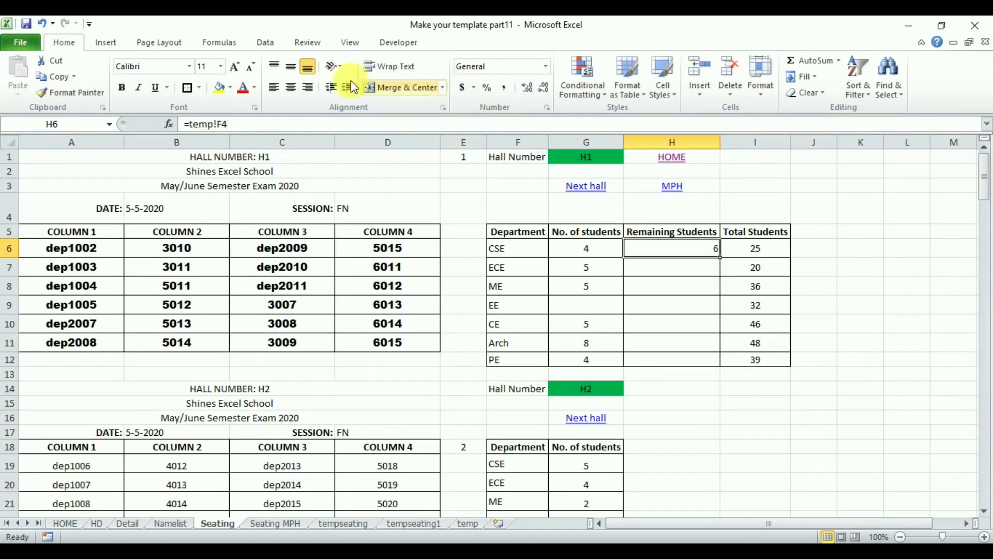
click(291, 88)
drag(721, 258, 723, 373)
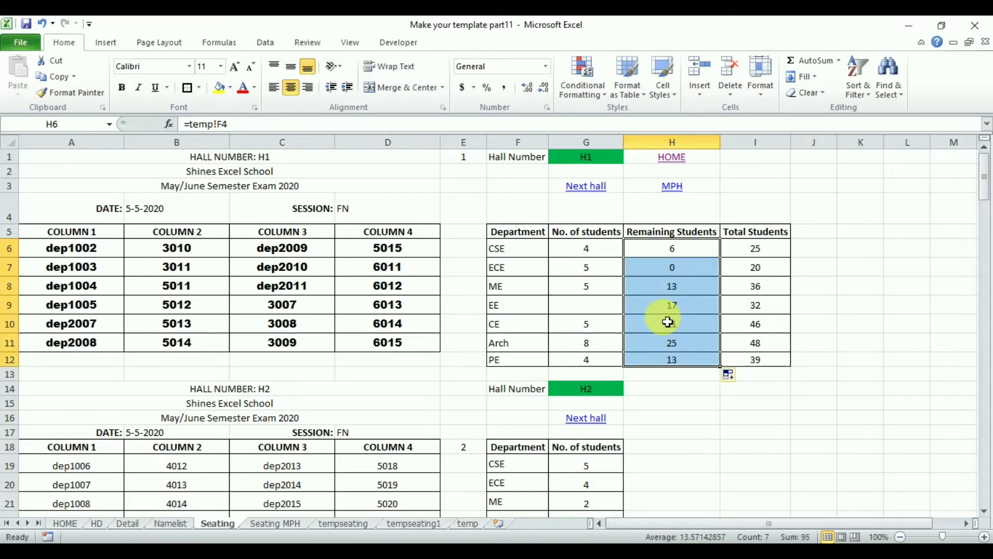
Replace every "!" with "!$" in the Remaining Students formulas in H6:H12 to lock their column reference.
key(ctrl+h)
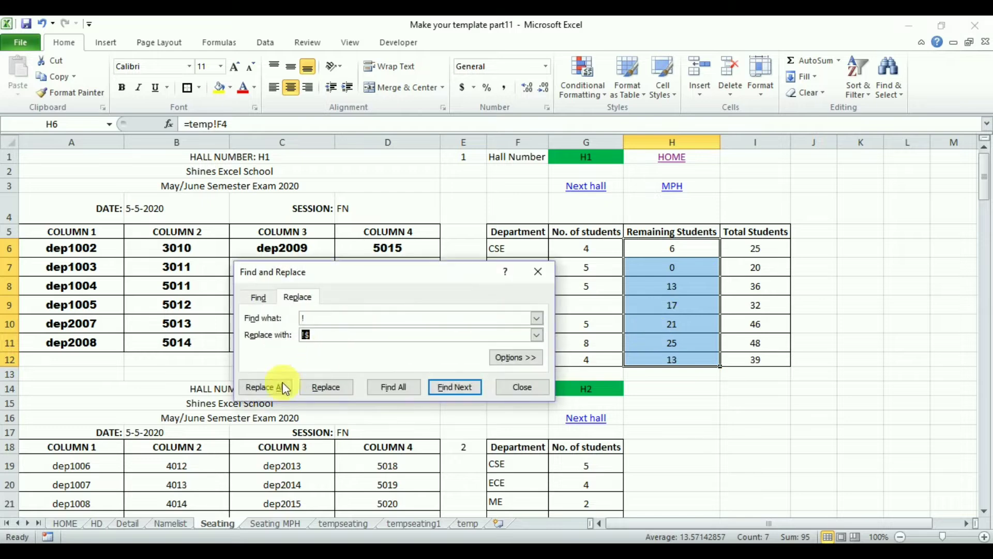
click(271, 387)
click(499, 325)
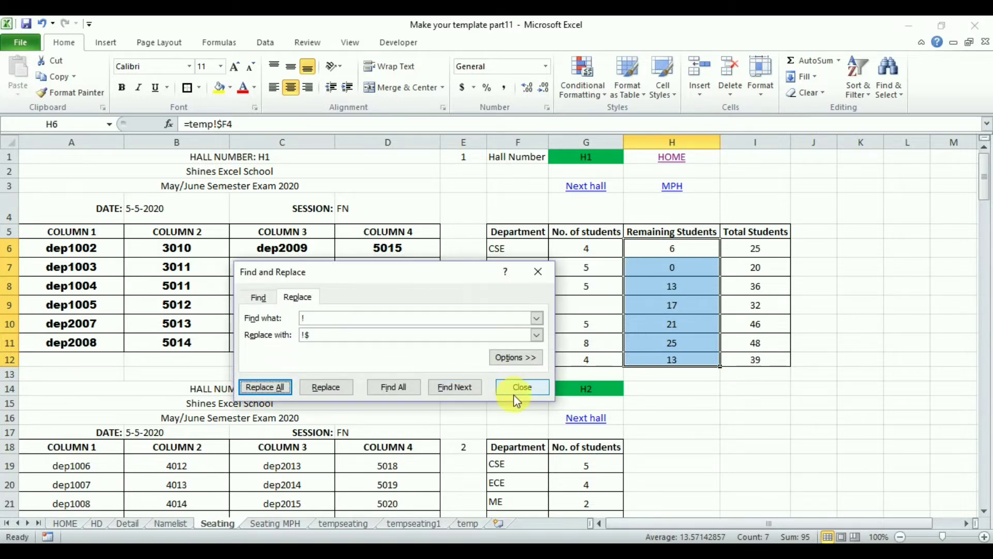
click(515, 389)
click(661, 255)
drag(661, 254, 671, 361)
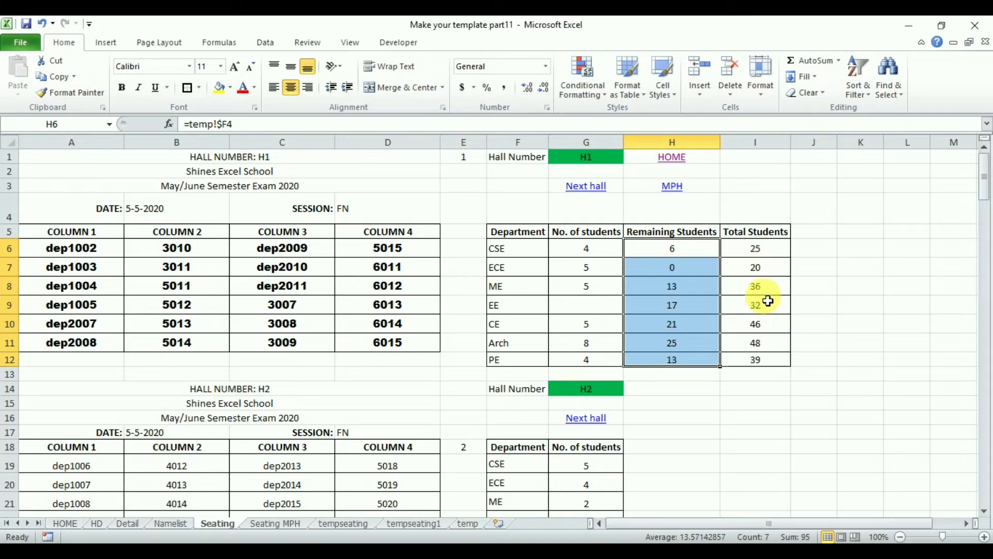
click(770, 253)
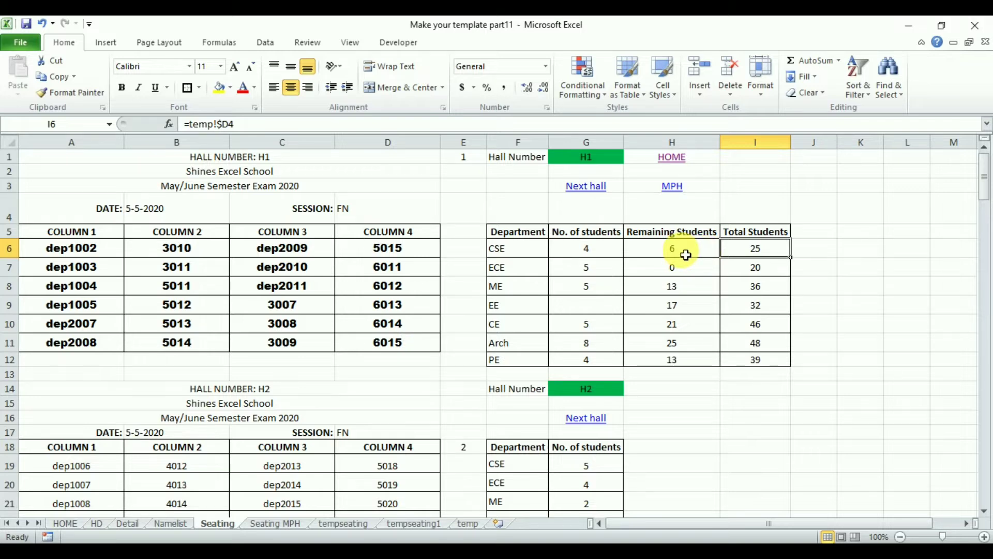
Add a conditional formatting rule to H6:H12 that gives cells equal to 0 a custom solid green fill.
drag(677, 253, 667, 364)
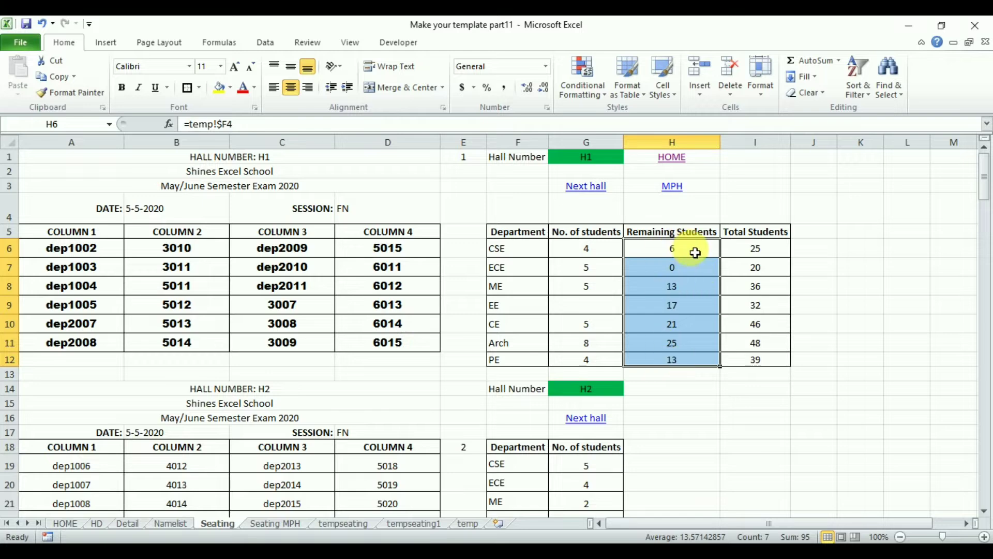
click(579, 85)
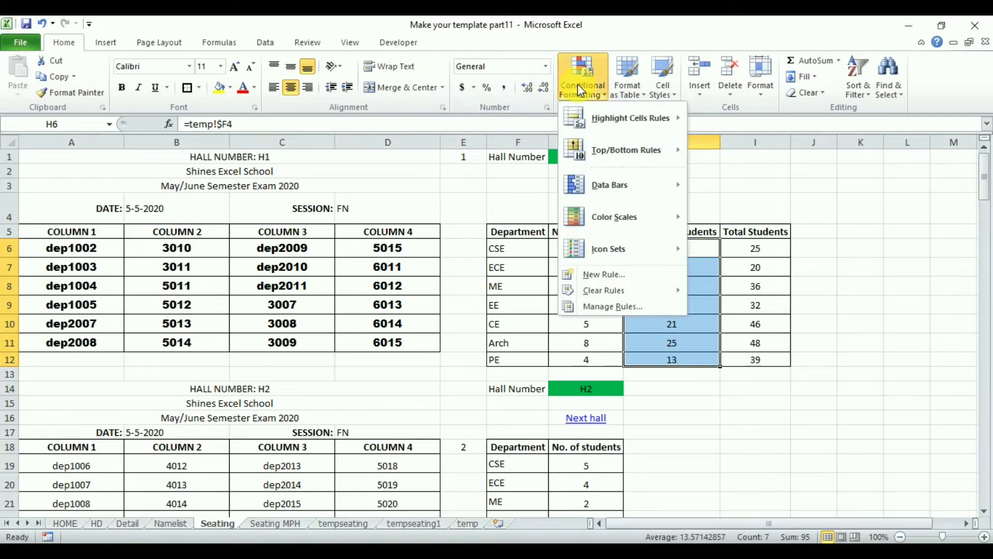
mouse_move(629, 128)
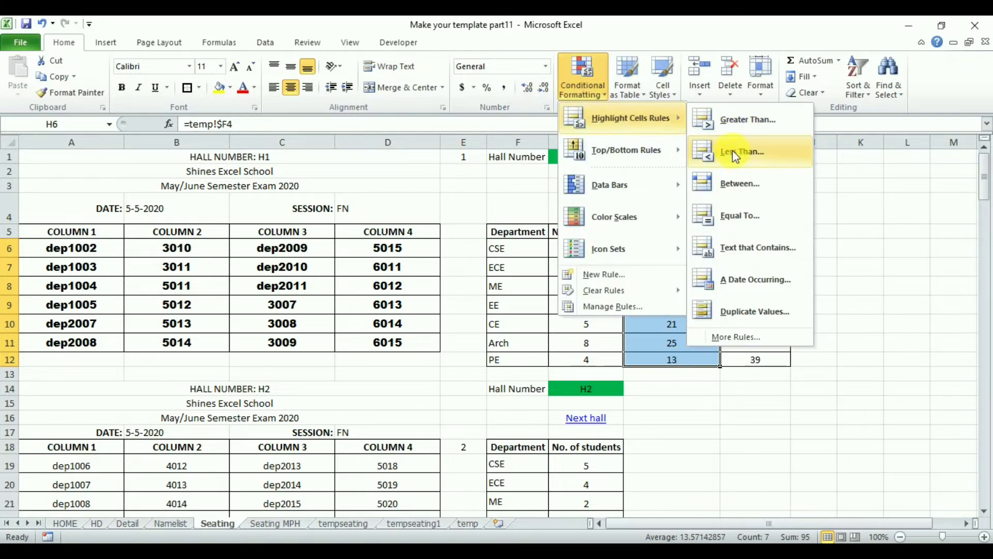
click(743, 220)
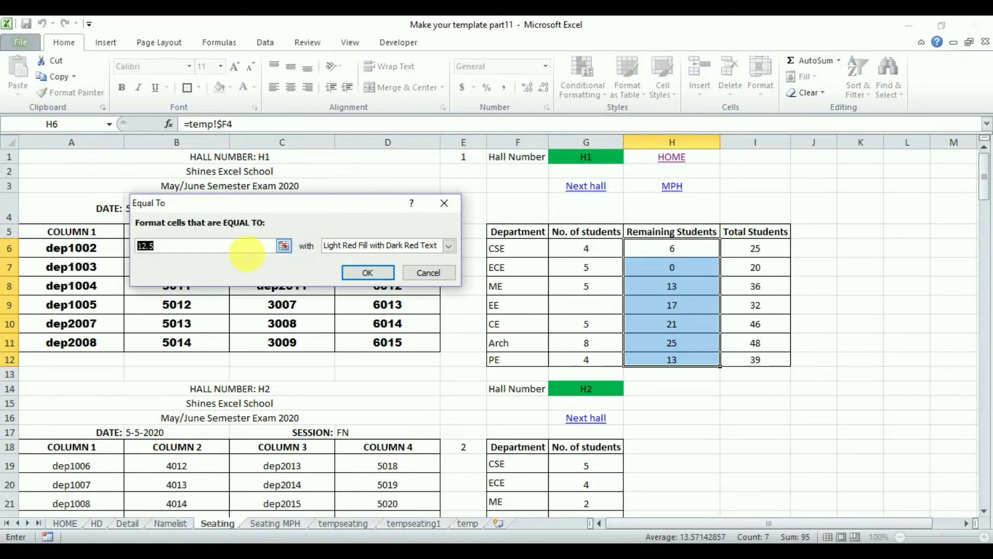
text(0)
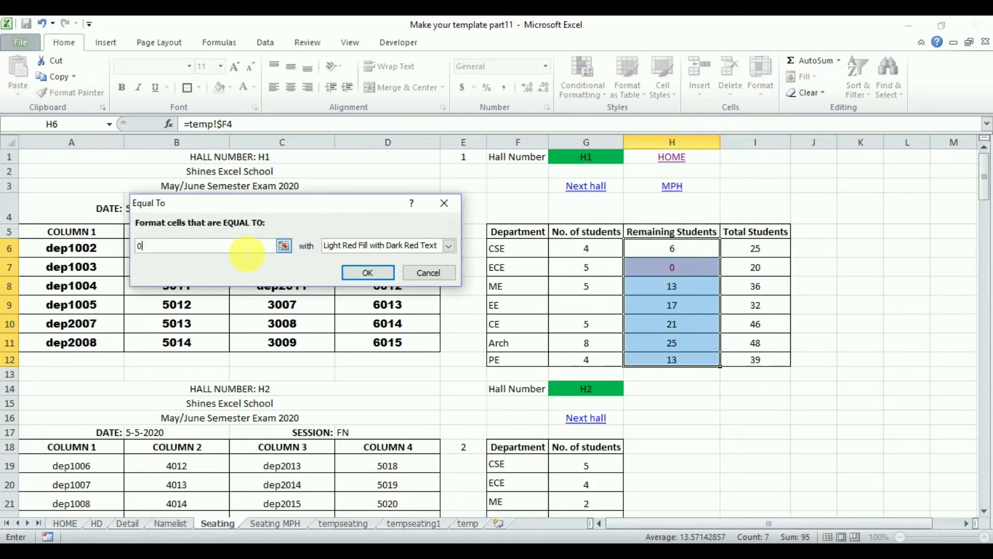
click(449, 247)
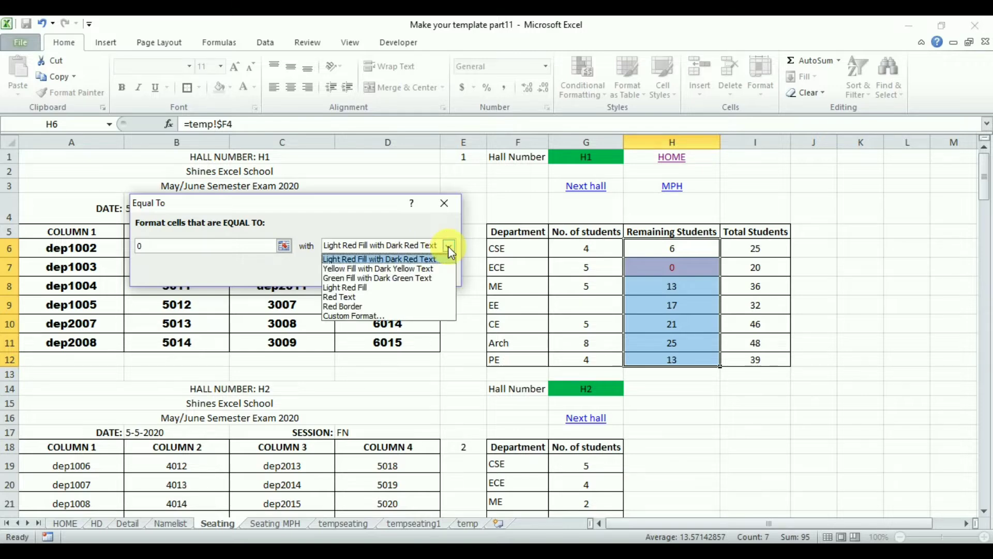
click(392, 279)
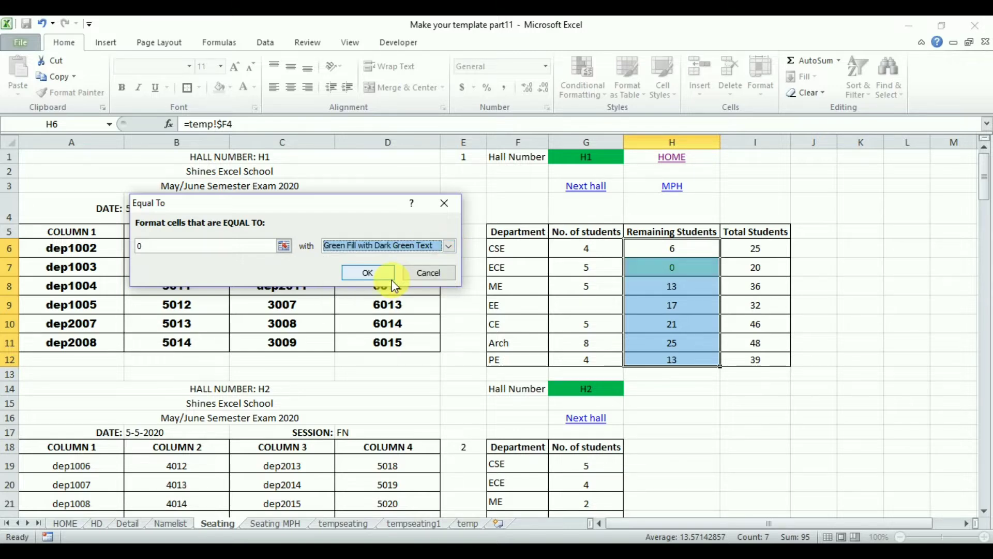
click(449, 247)
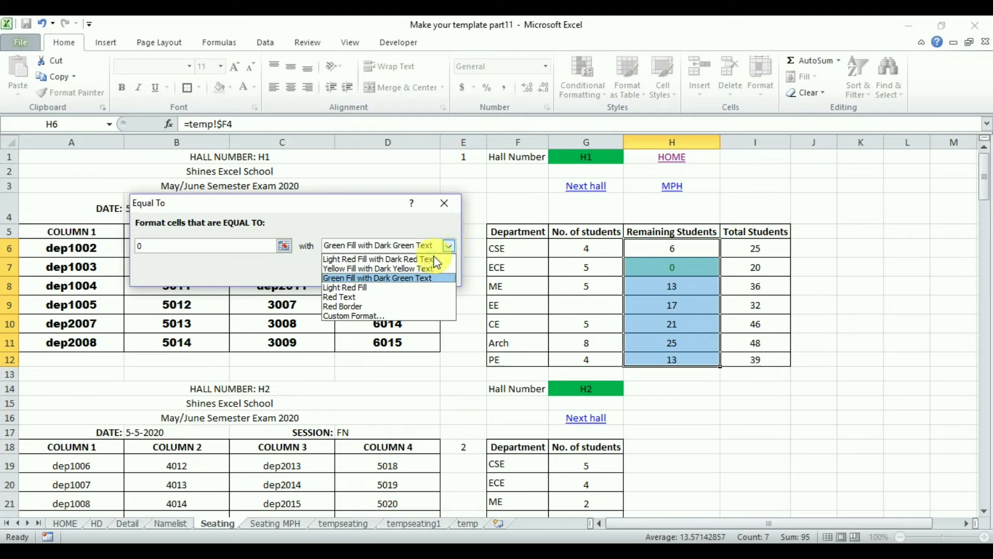
click(356, 316)
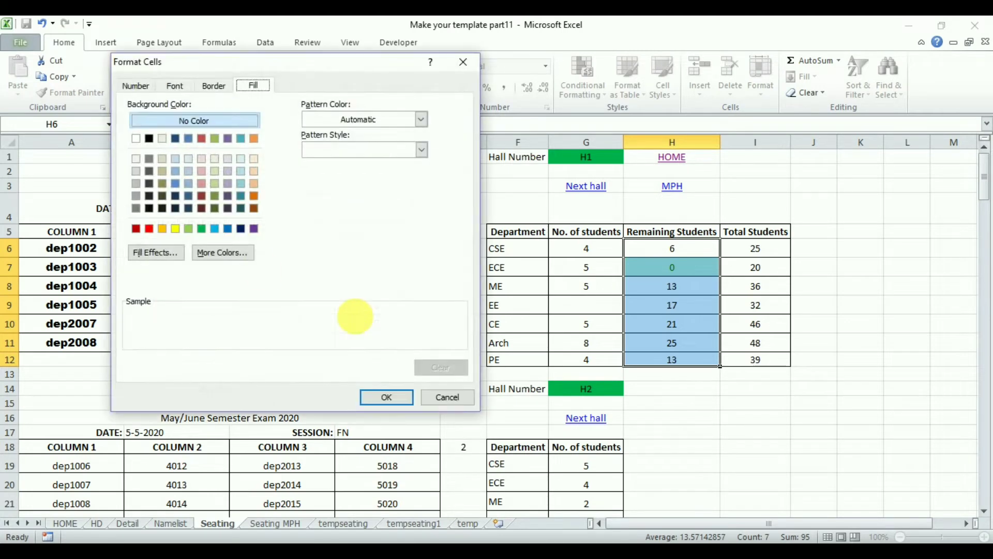
click(202, 230)
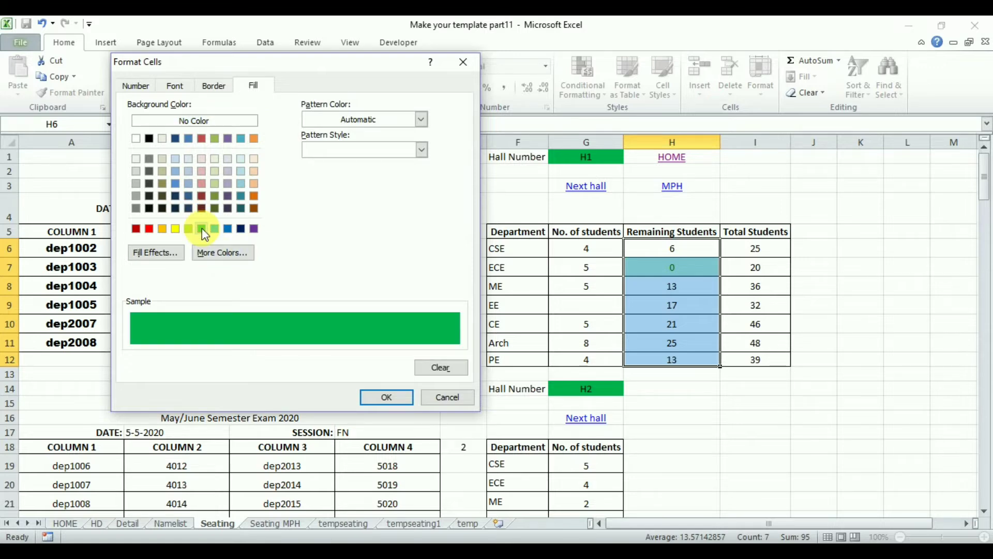
click(393, 396)
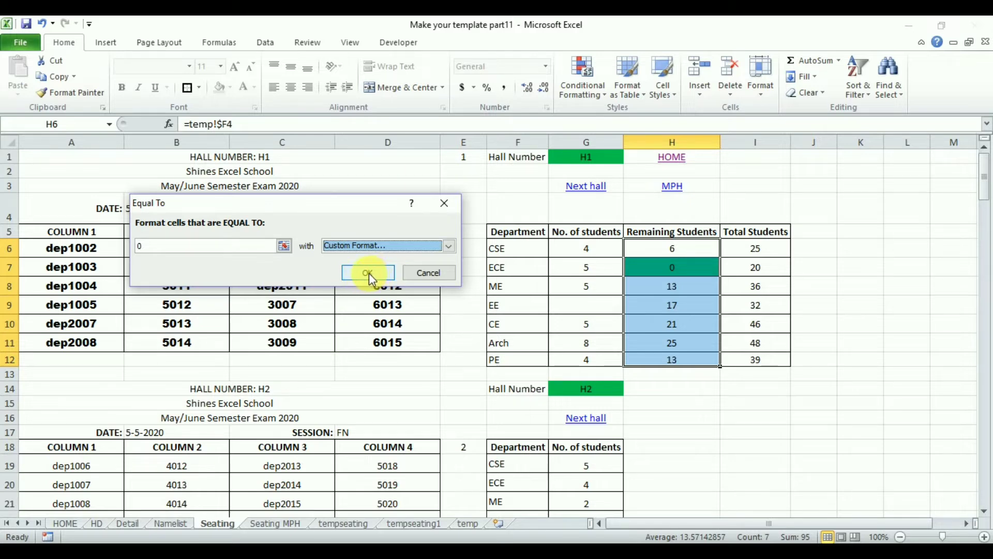
click(368, 272)
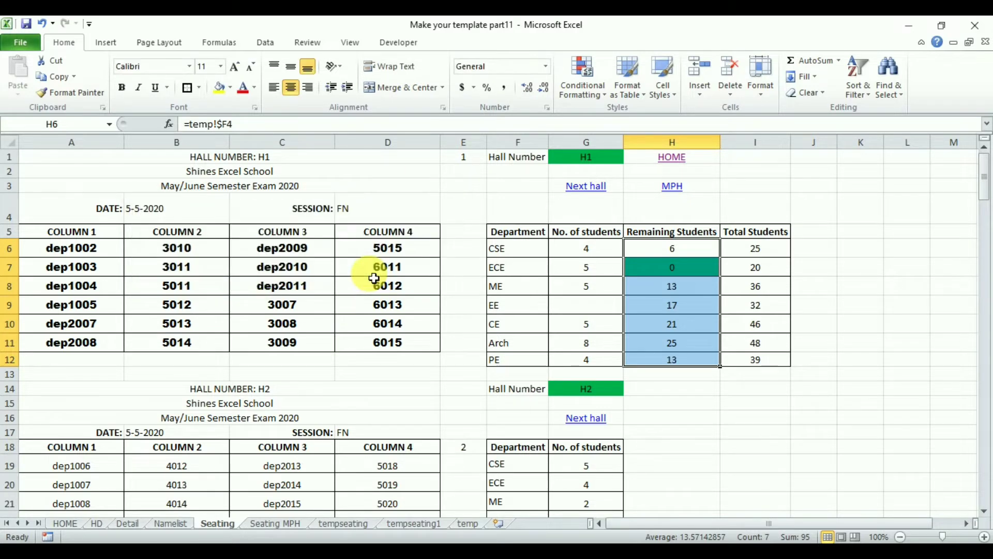
Add a conditional formatting rule to H6:H12 that gives cells greater than 0 Light Red Fill with Dark Red Text.
click(590, 89)
mouse_move(667, 126)
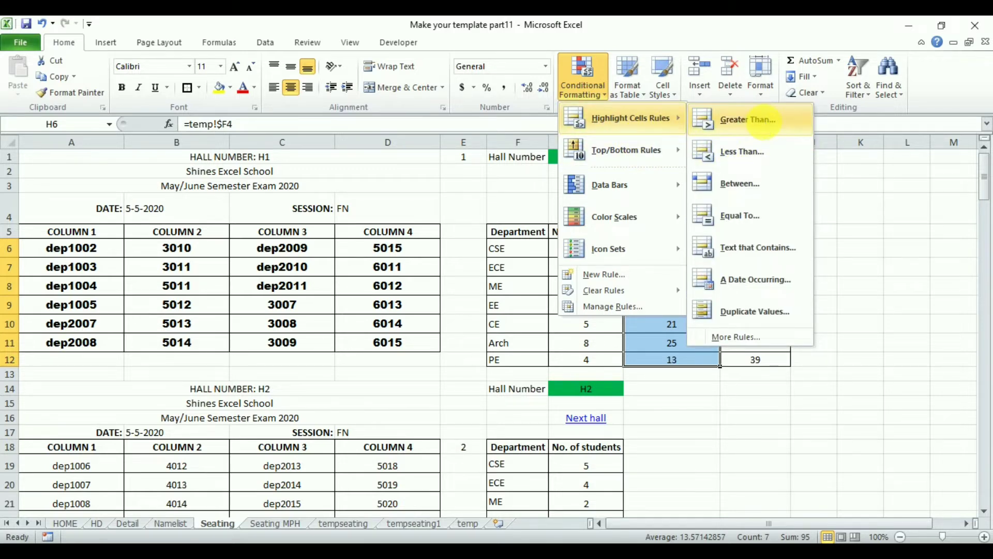
click(764, 122)
text(0)
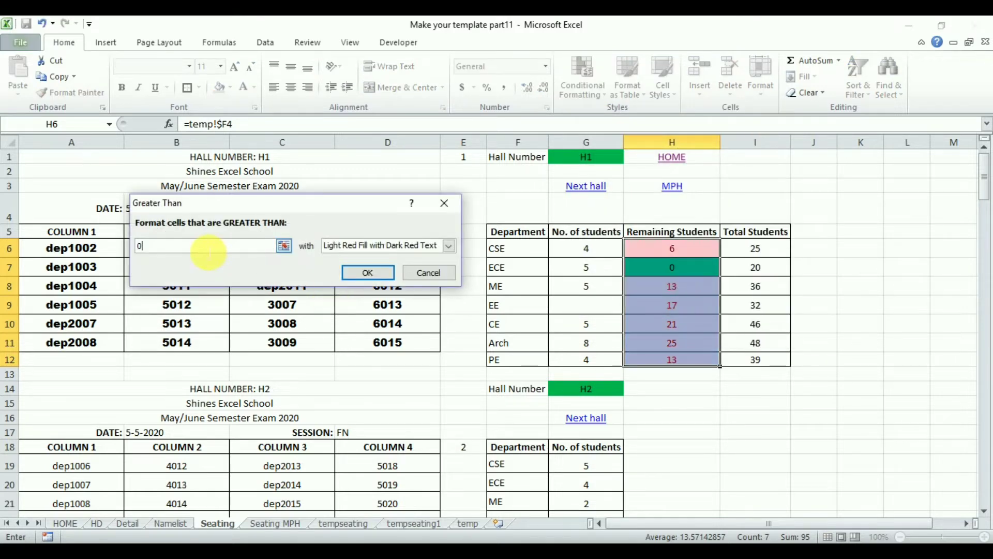
click(448, 246)
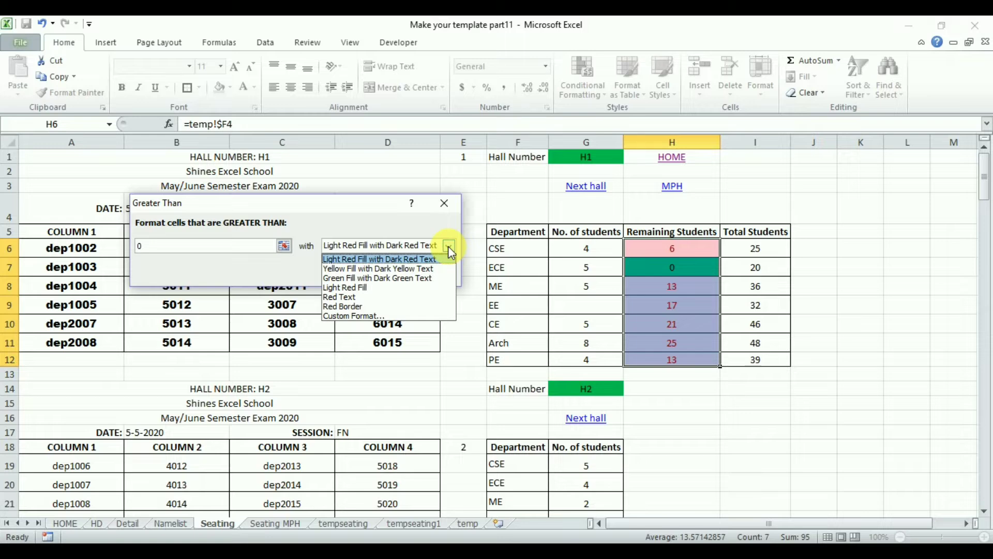
click(448, 246)
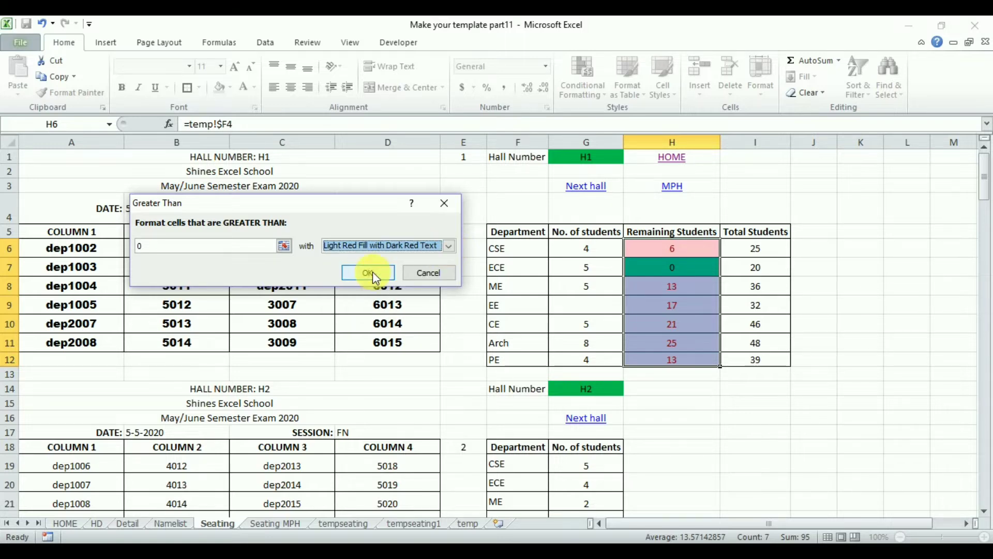
click(365, 283)
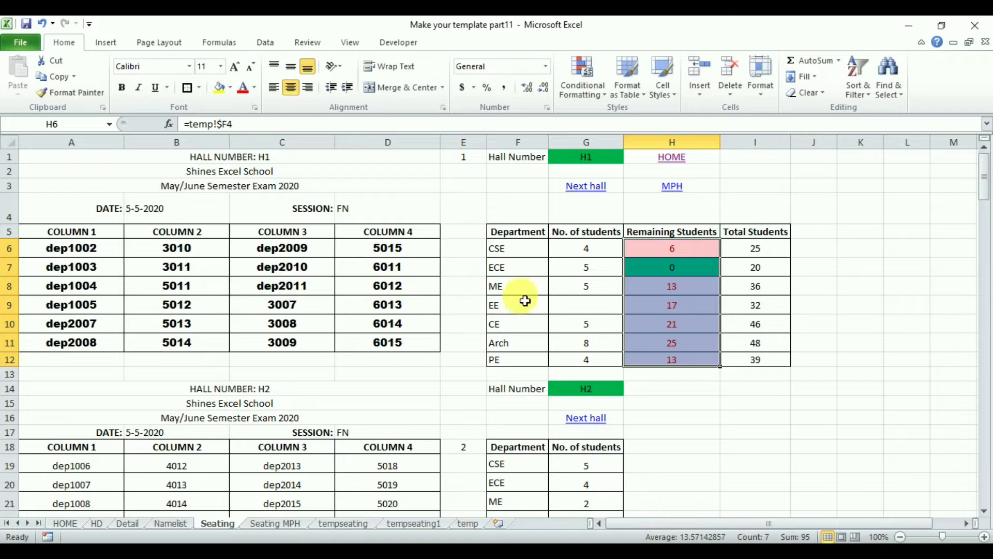
click(675, 253)
click(860, 281)
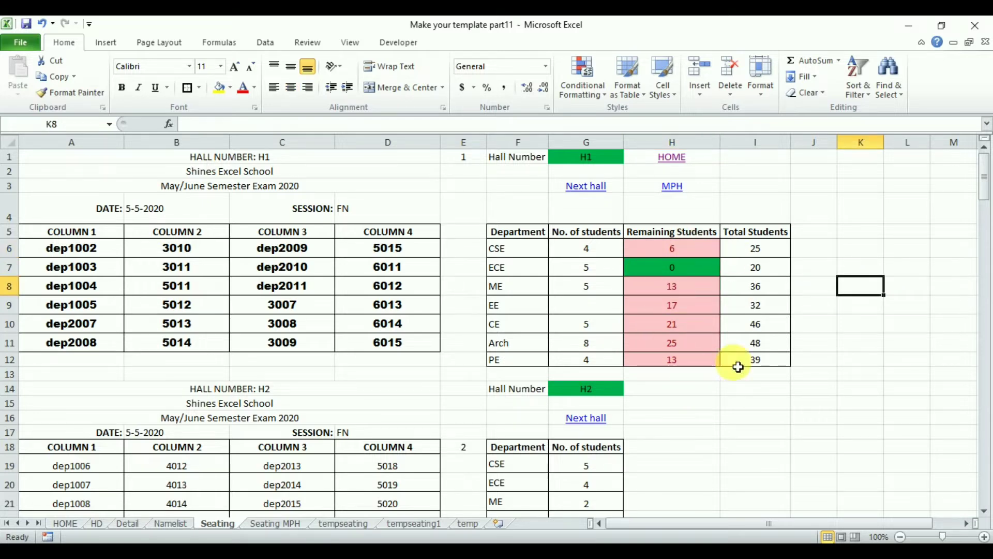
click(684, 275)
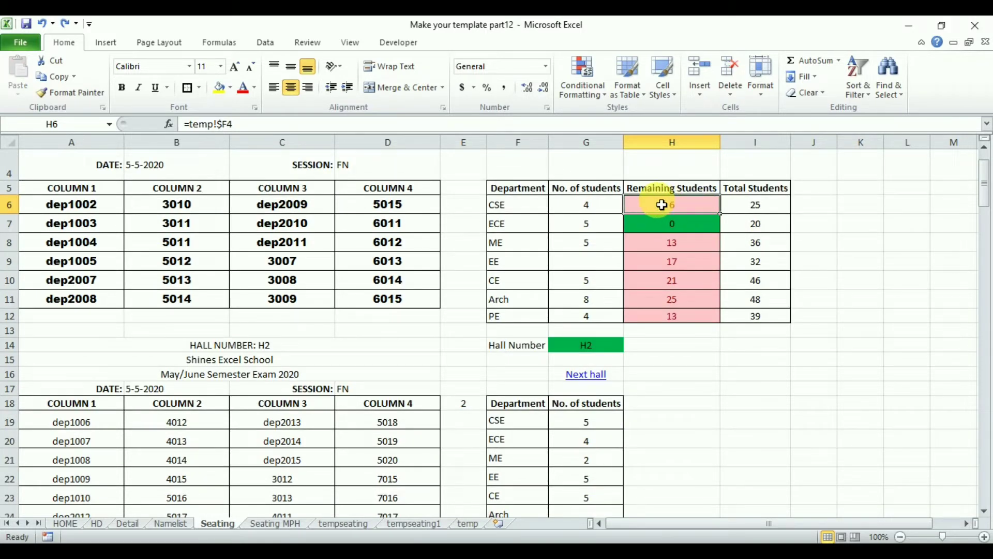
Replace every "F" with "F$" in the formulas of H6:I12 to make the Remaining Students references absolute.
drag(661, 202, 752, 326)
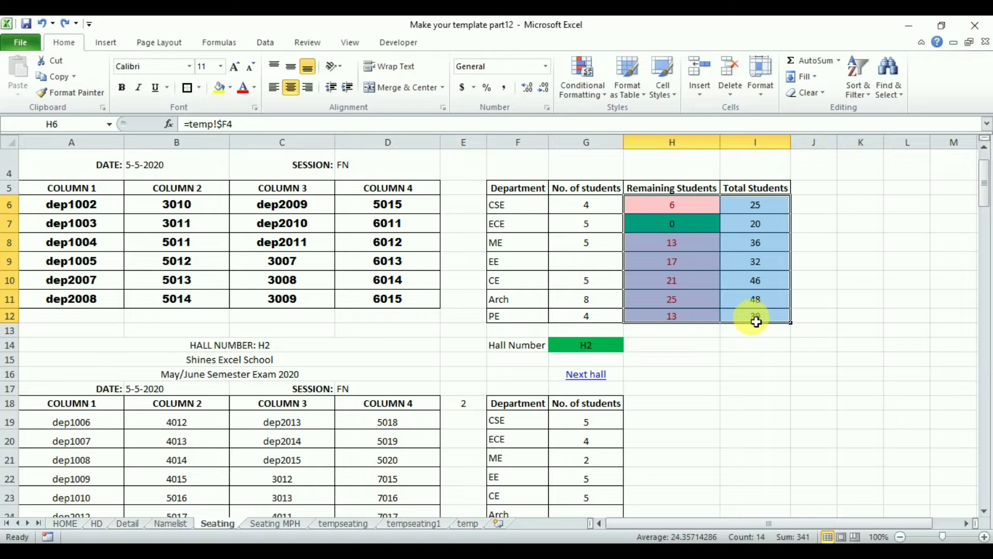
key(ctrl+h)
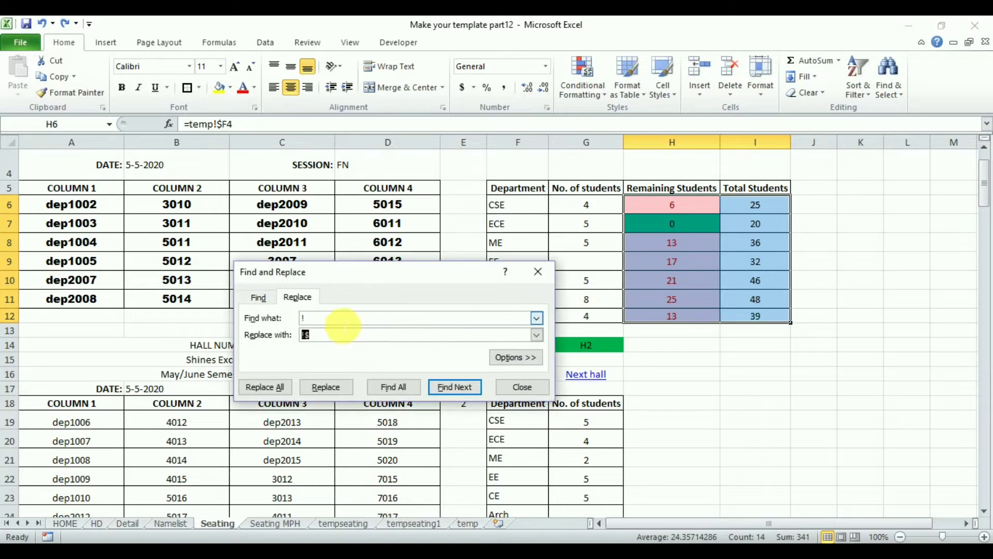
click(302, 334)
text(!$)
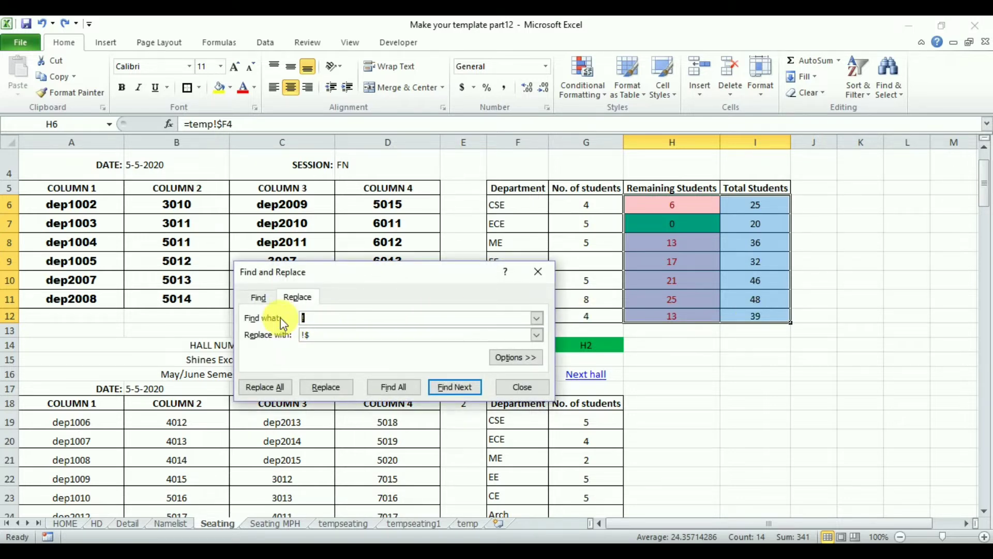
text(F)
drag(316, 338, 300, 339)
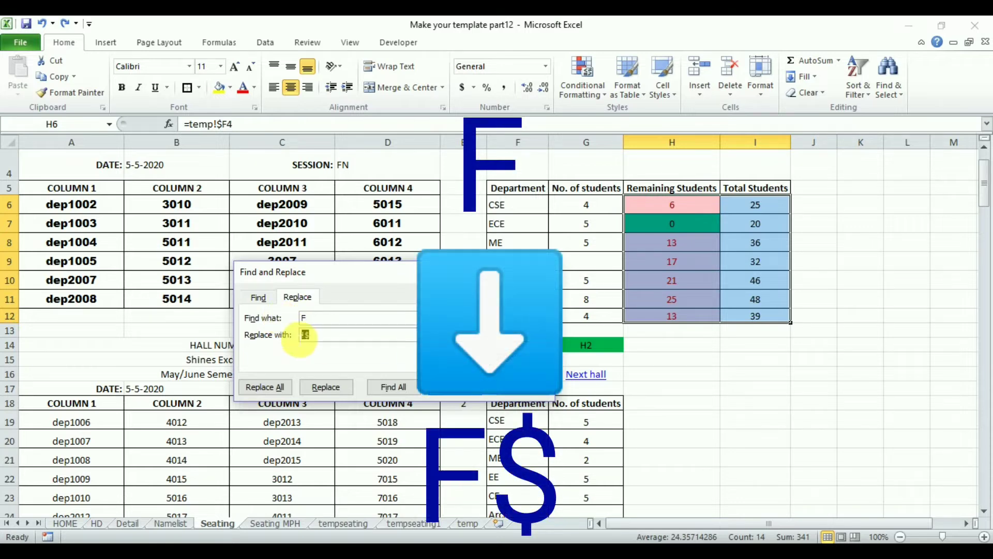
text(F$)
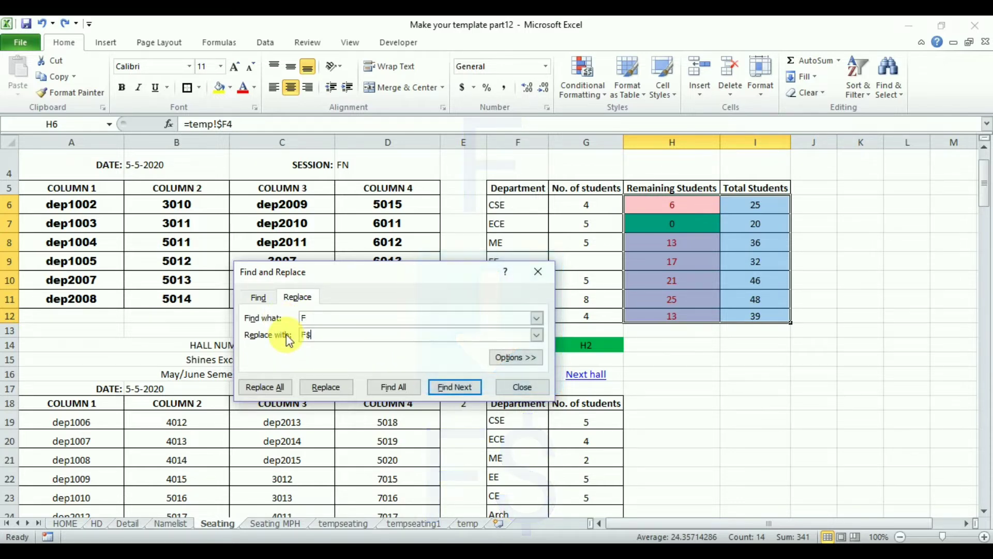
click(265, 386)
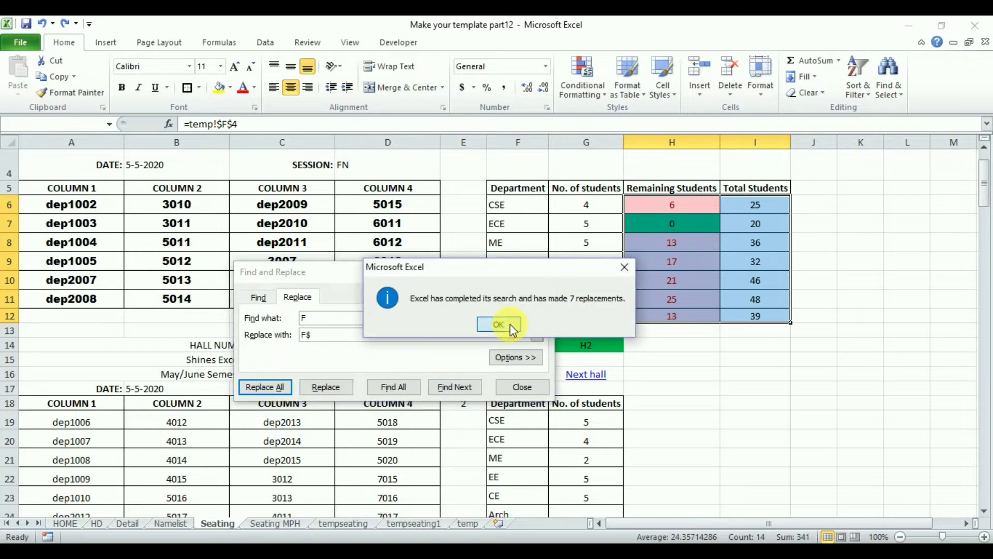
click(499, 325)
Replace every "D" with "D$" in the Total Students formulas in I6:I12 and close Find and Replace.
drag(776, 206, 768, 319)
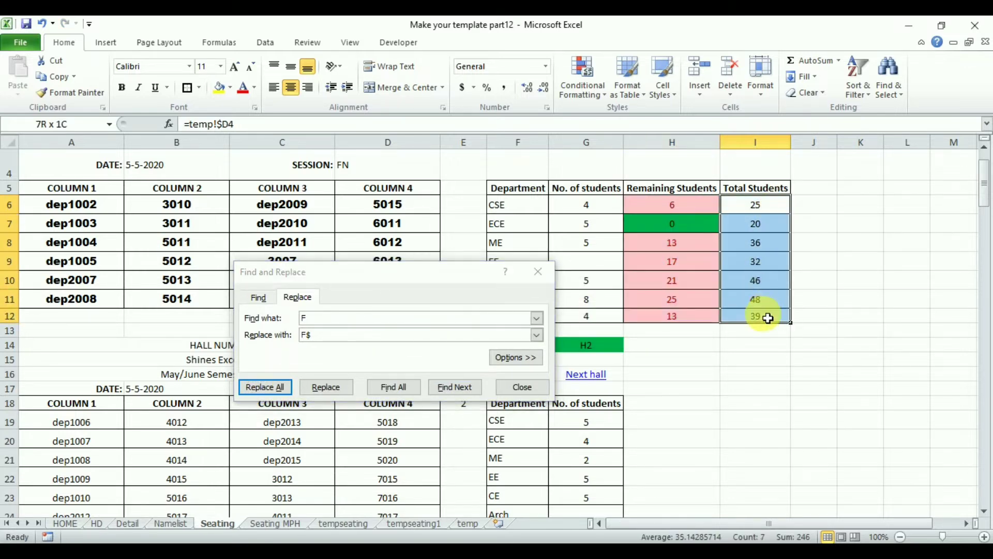
click(315, 318)
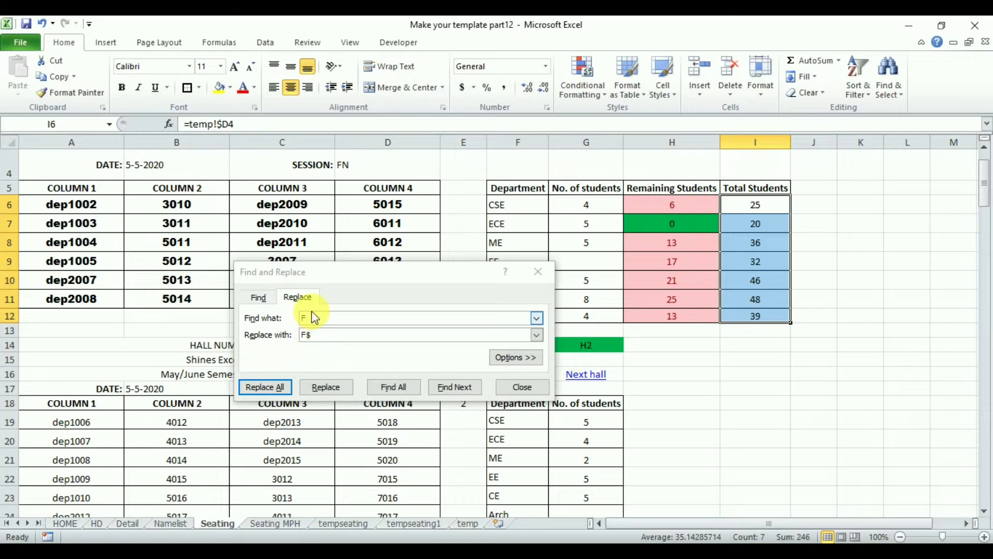
key(BackSpace)
text(D)
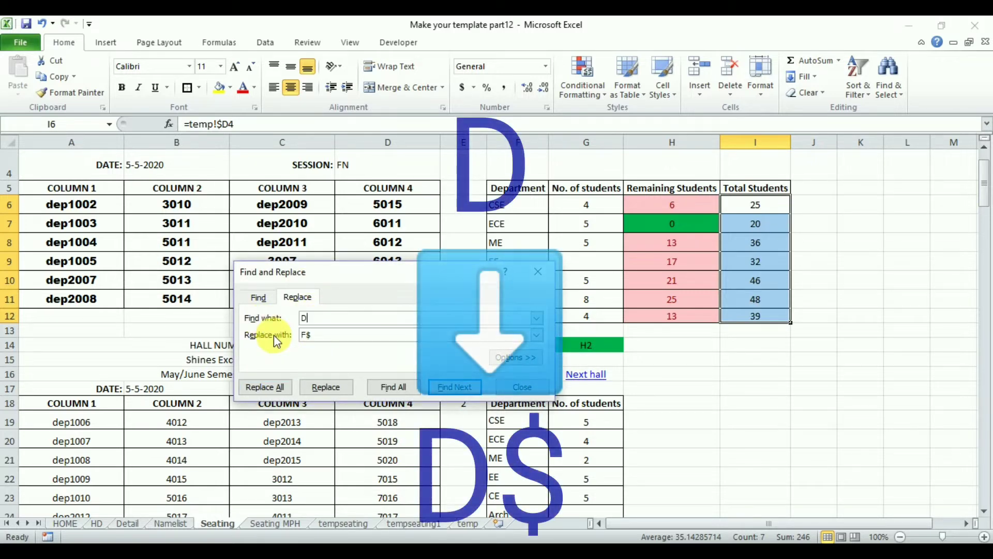
drag(307, 336, 276, 341)
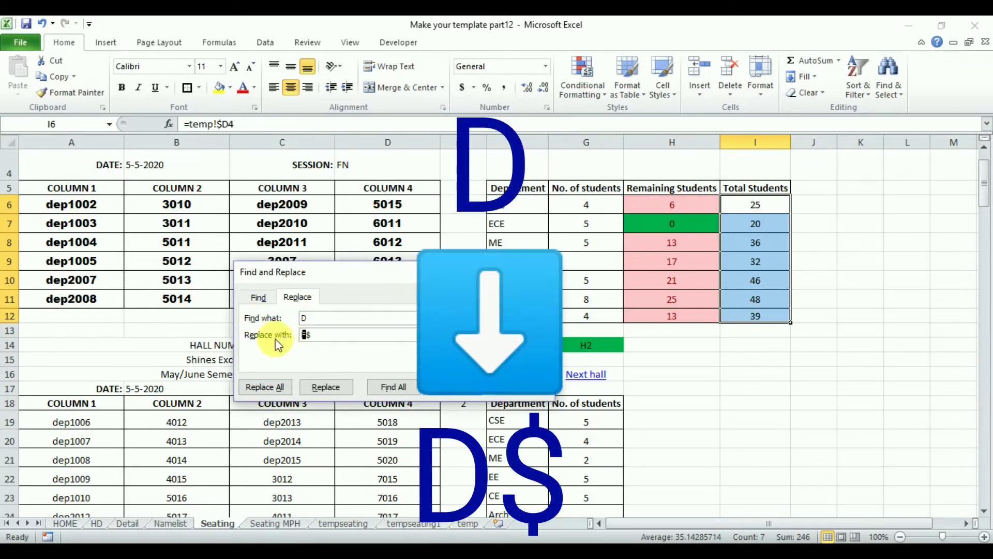
text(D)
click(266, 385)
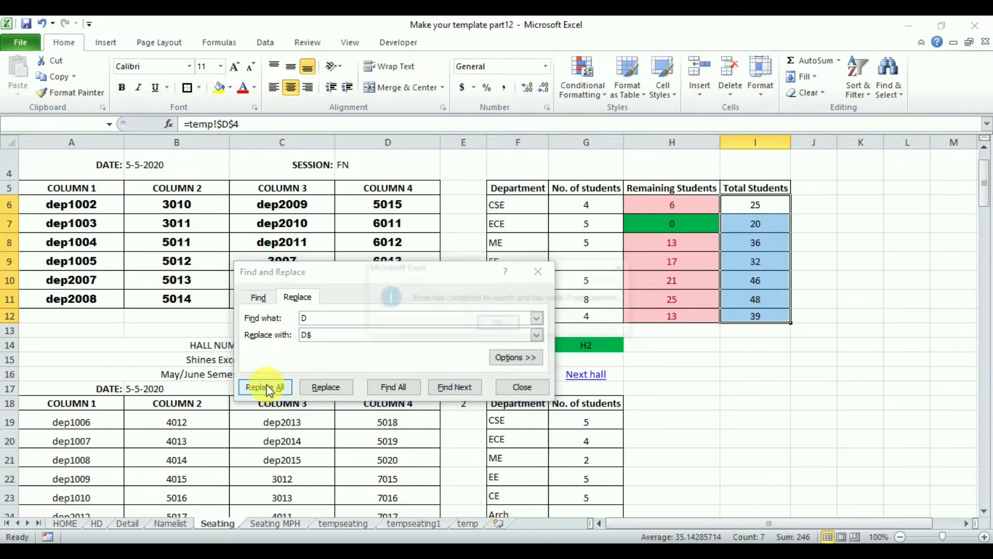
click(498, 324)
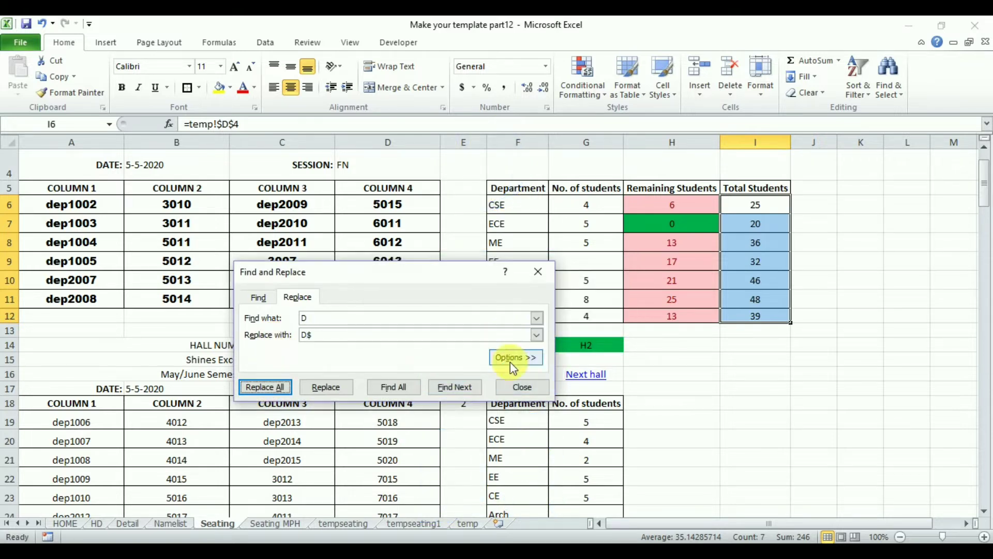
click(522, 388)
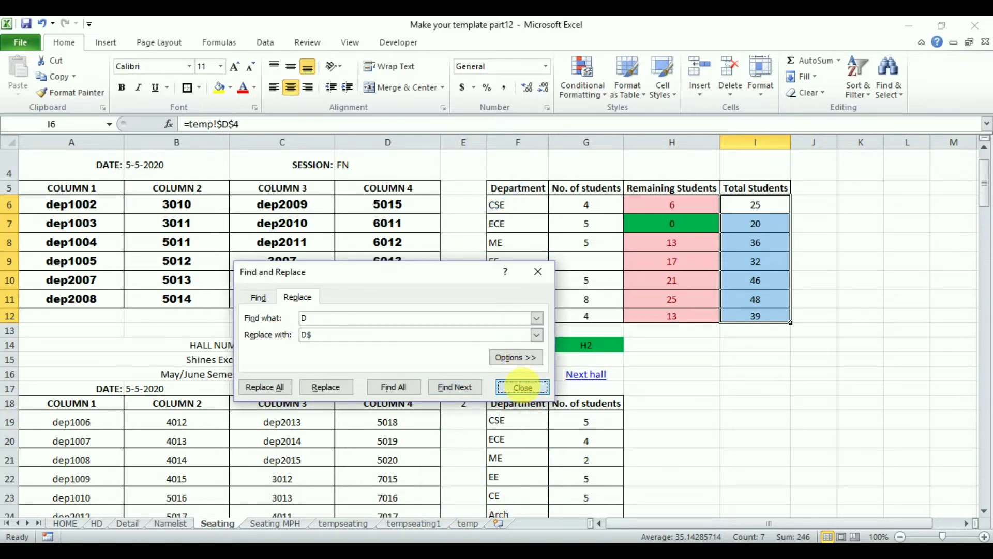
click(787, 347)
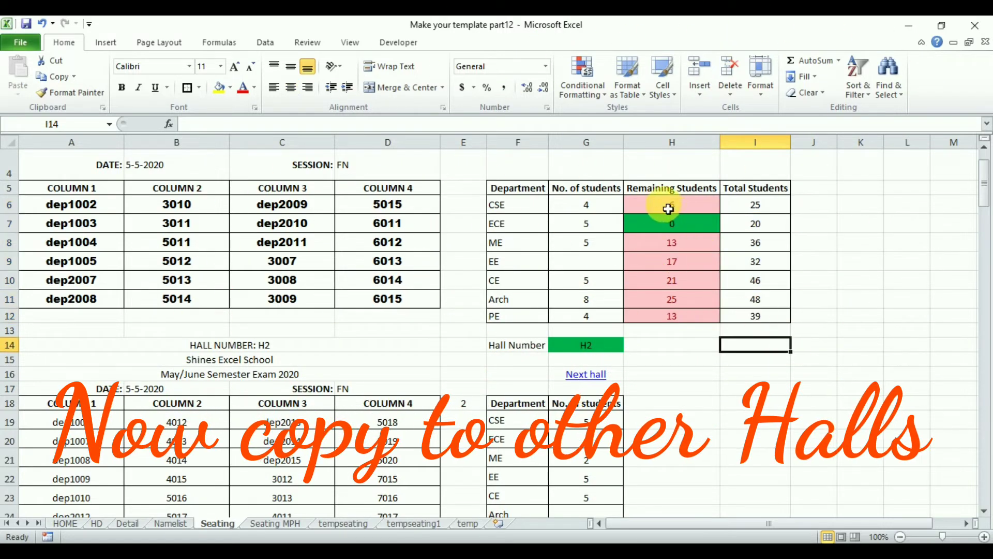
Copy the Remaining Students and Total Students columns, H5:I12, to hall H2's table starting at H18.
drag(668, 209, 738, 318)
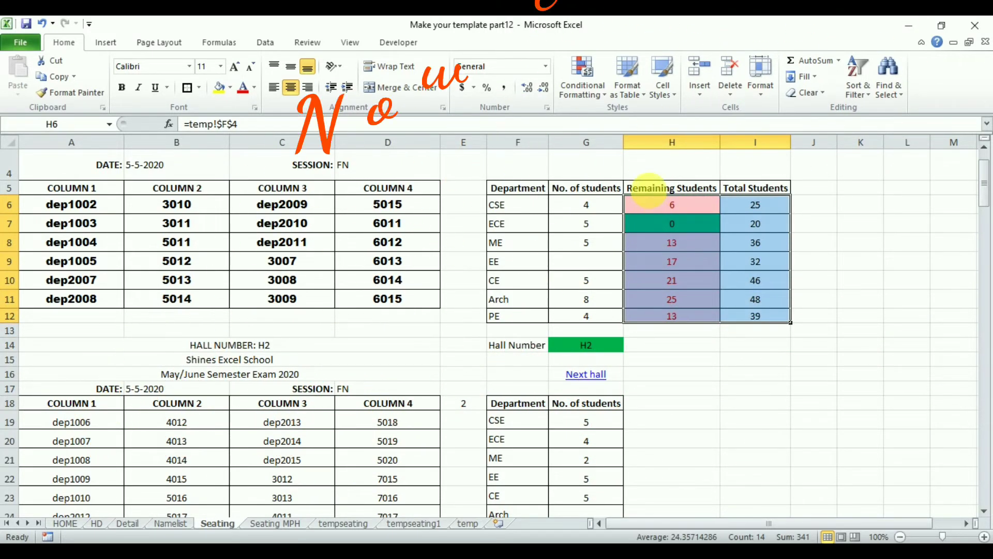
drag(648, 188, 770, 315)
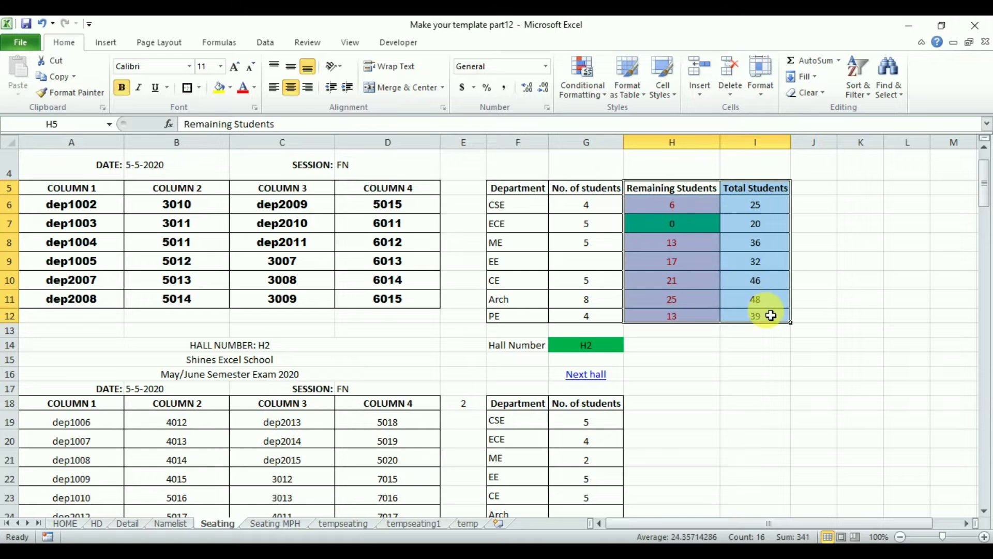
key(ctrl+c)
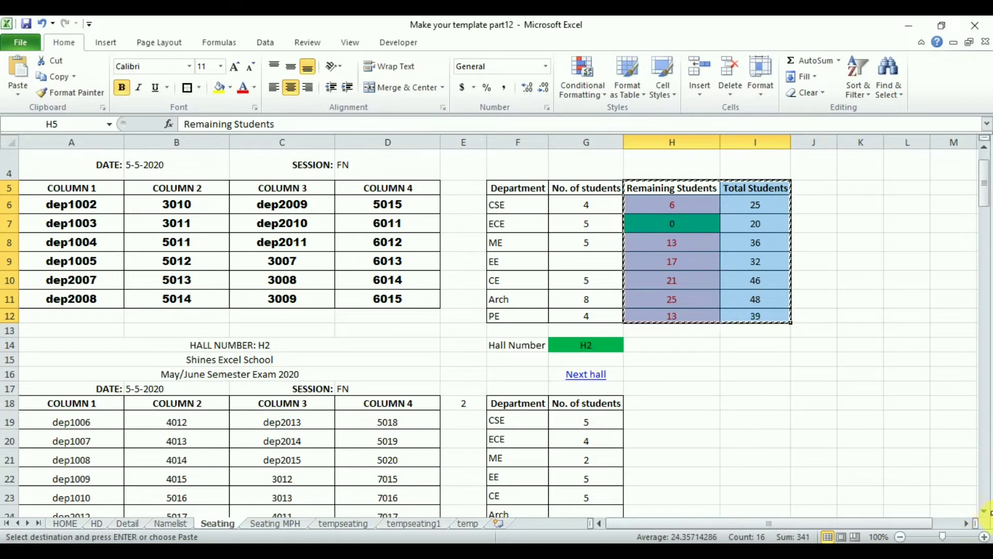
click(985, 512)
scroll(984, 513, down, 2)
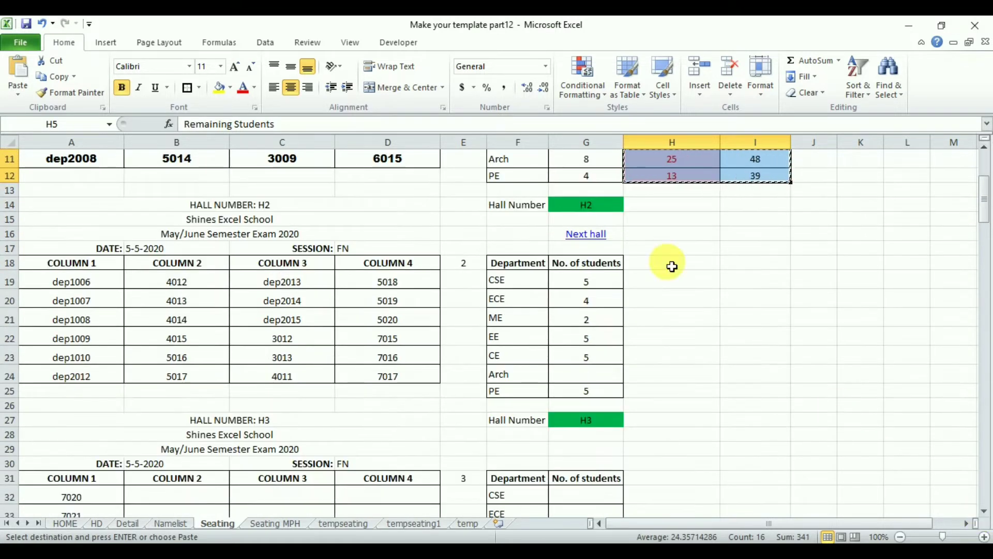
click(650, 266)
key(ctrl+v)
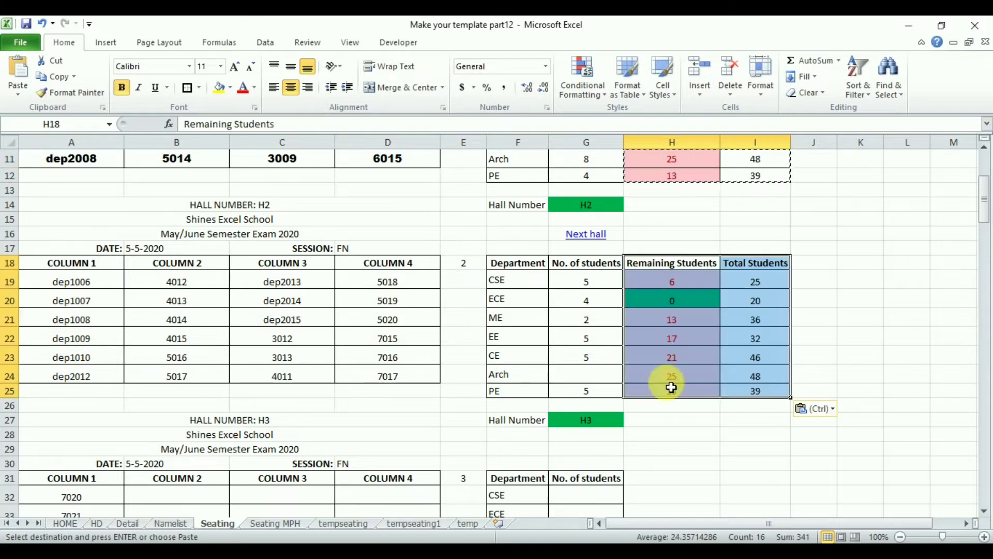
Paste the copied columns beside the department tables of halls H3 to H12, from H31 down to H148.
click(658, 481)
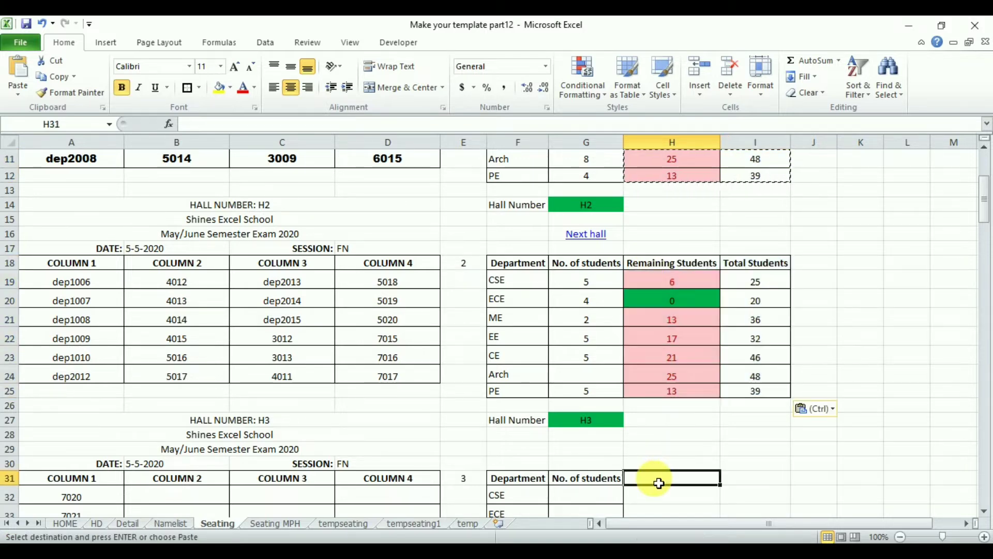
key(ctrl+v)
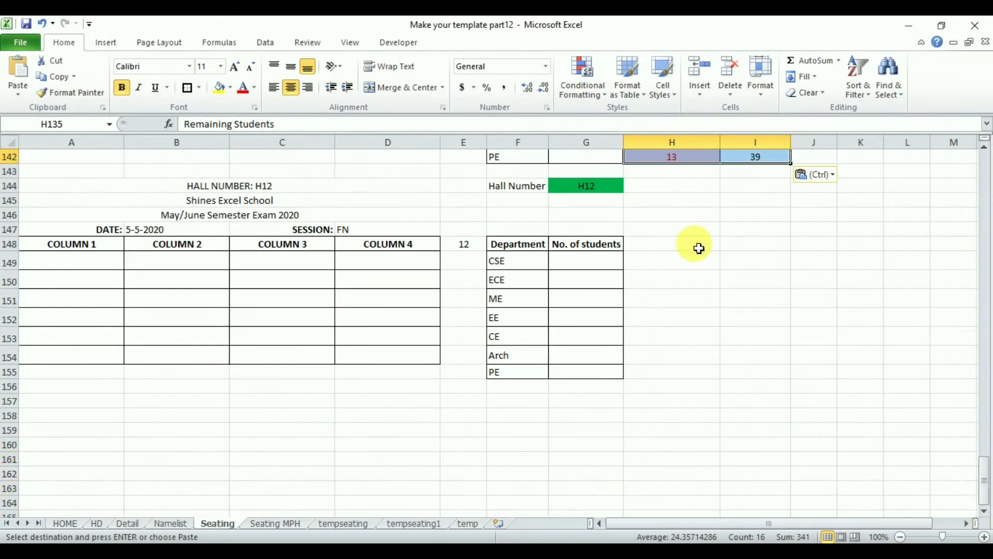
click(672, 245)
key(ctrl+v)
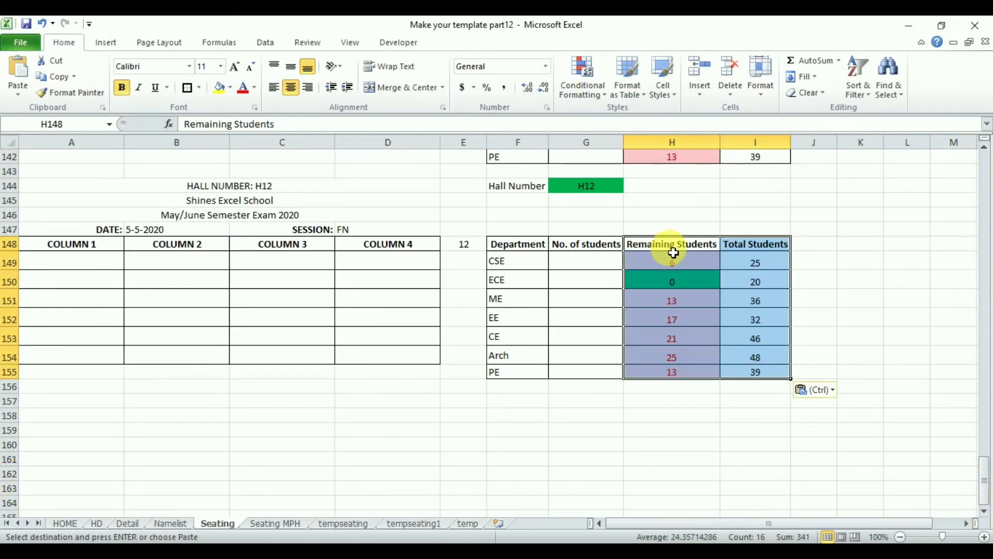
Follow the MPH link to the Seating MPH sheet and paste the copied columns beside its department table at N5.
drag(985, 475, 955, 138)
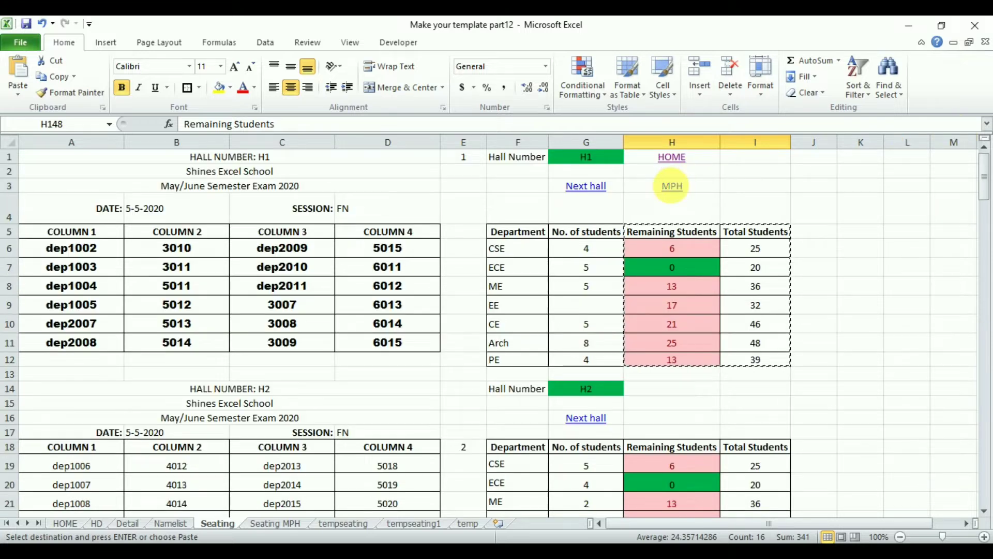
click(672, 187)
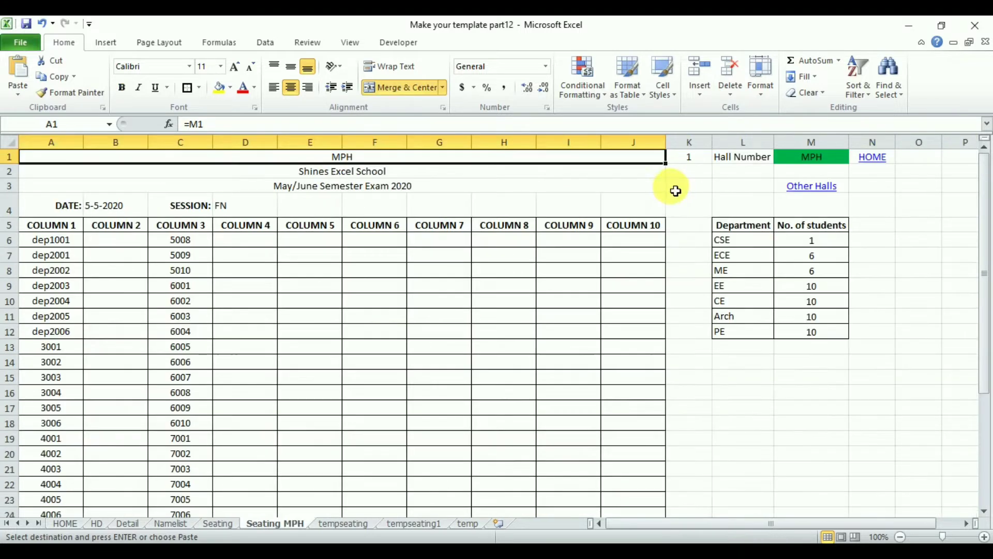
click(877, 231)
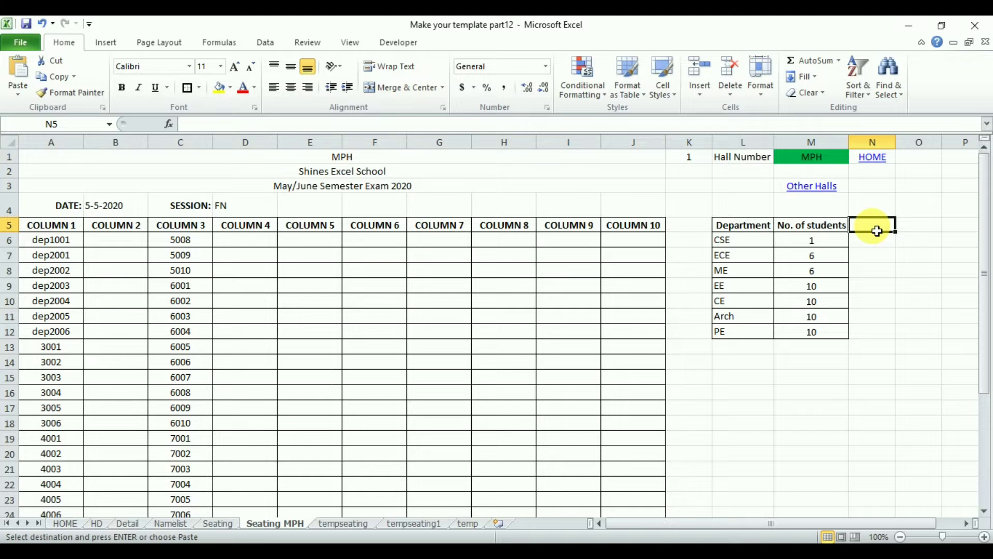
key(ctrl+v)
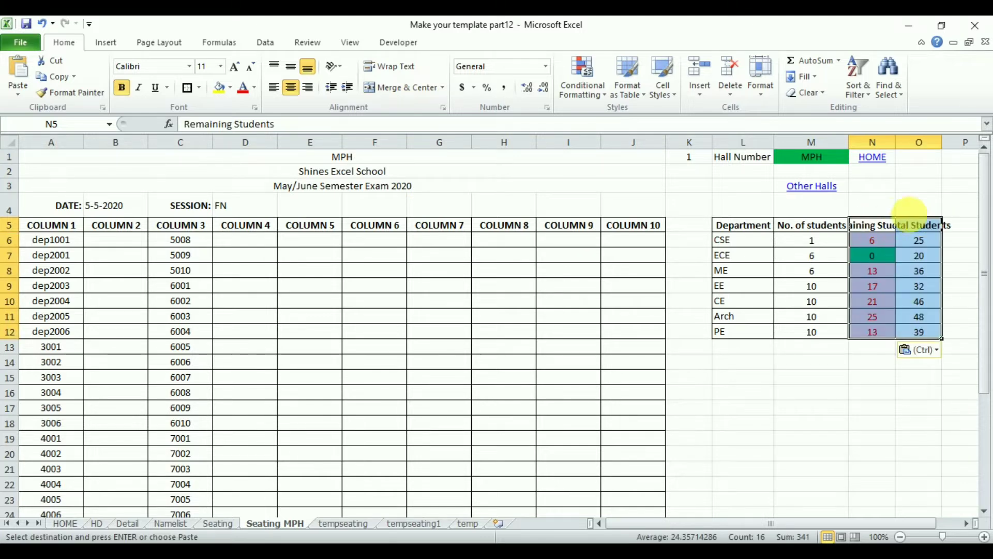
Reduce the font size of the Remaining Students and Total Students headers in N5:O5 to 8.
drag(882, 228, 938, 225)
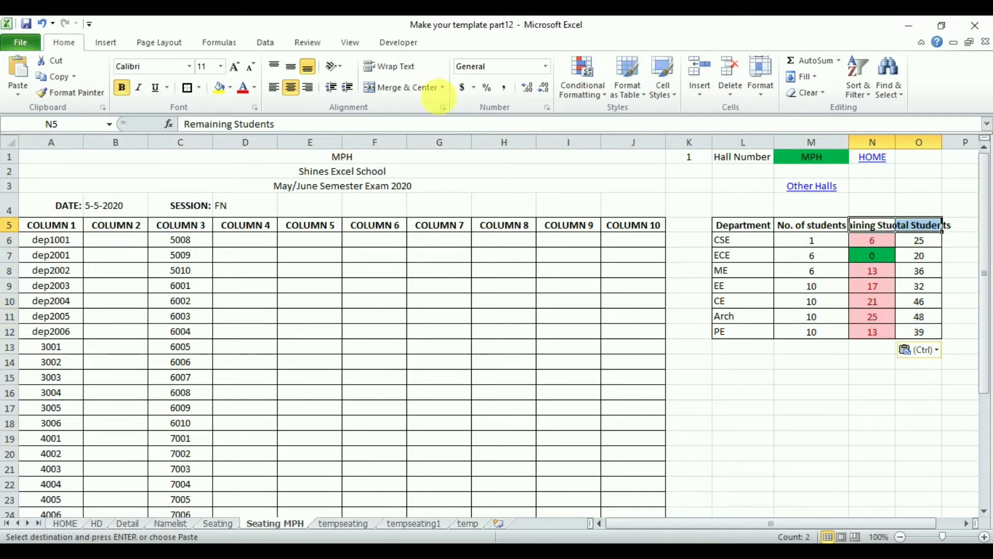
click(248, 66)
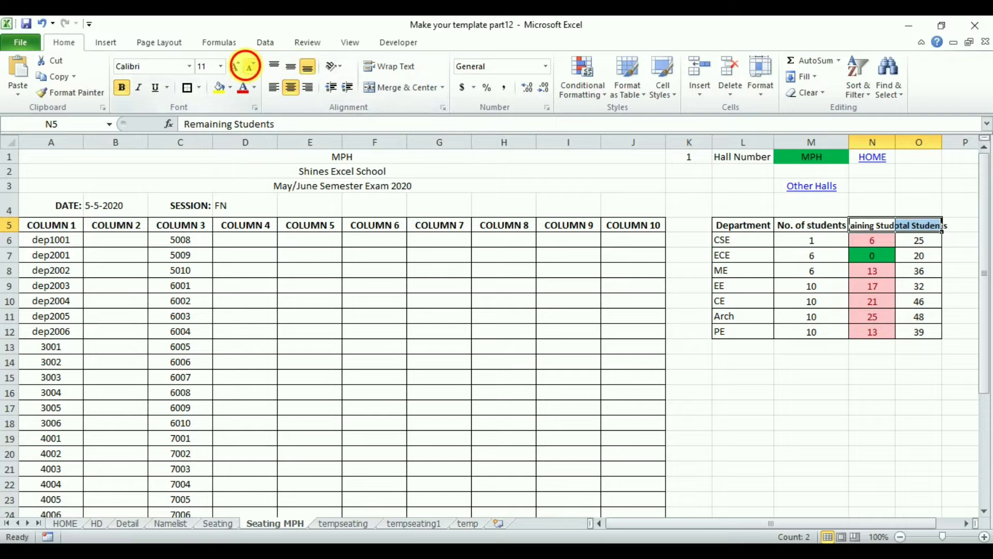
click(249, 65)
click(248, 66)
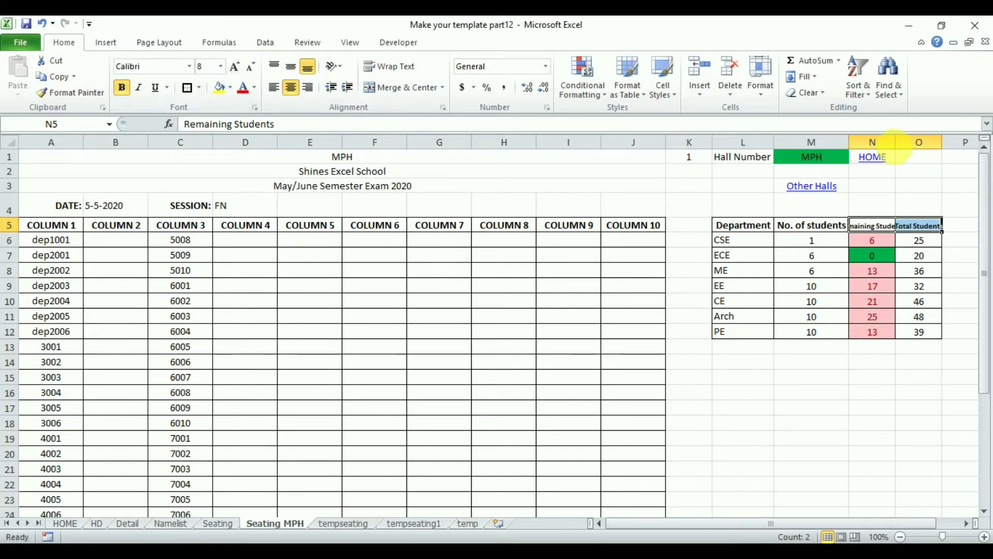
Fit column N to its Remaining Students header and narrow the empty column K slightly.
double_click(896, 144)
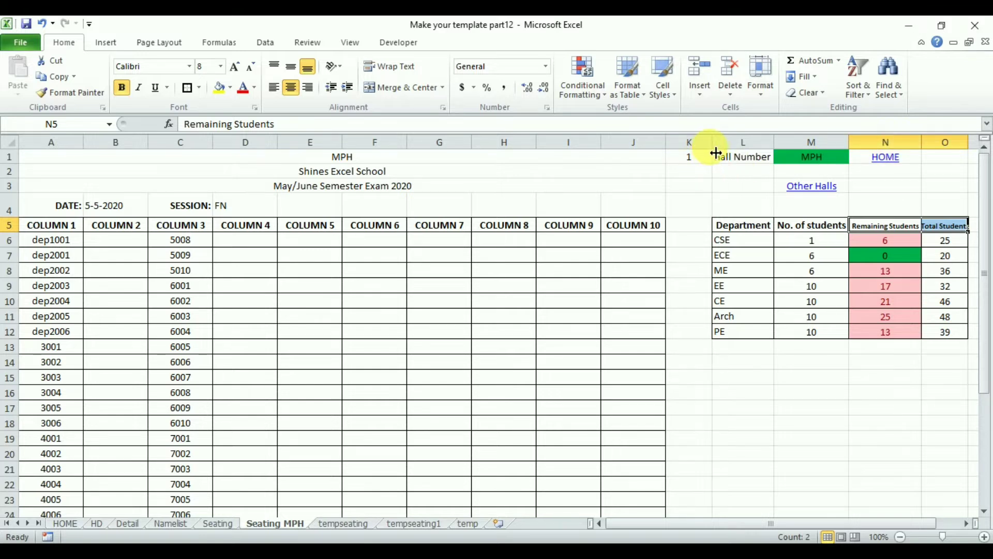
drag(718, 153, 700, 154)
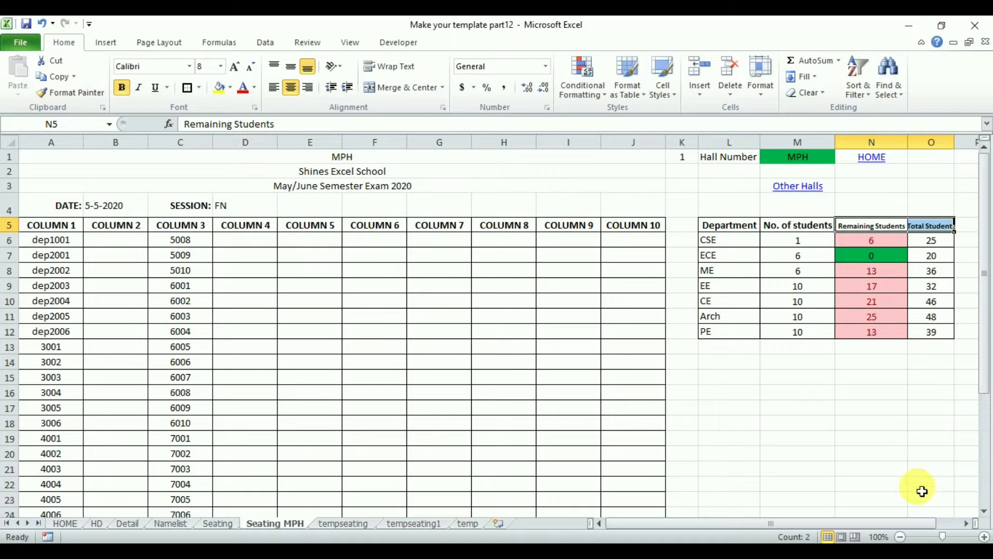
click(856, 469)
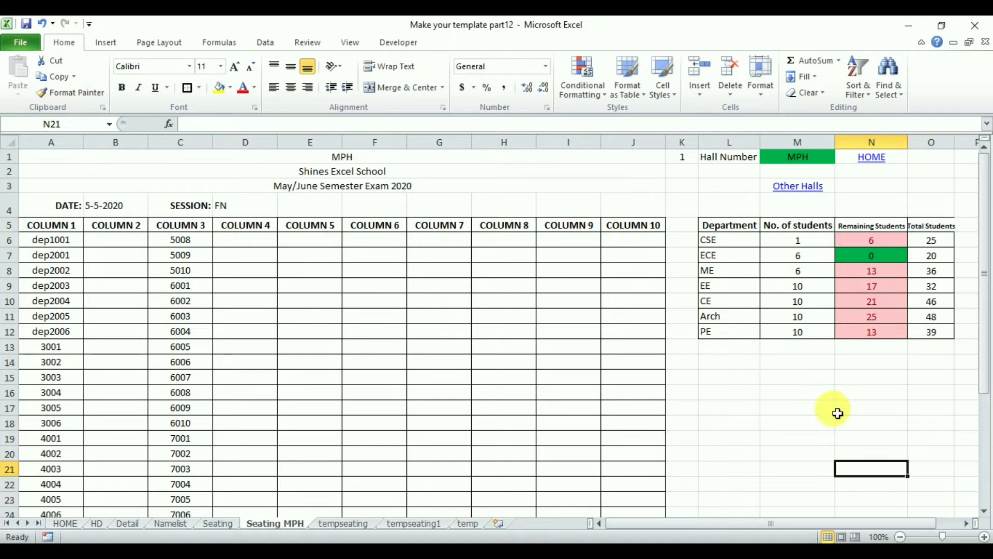
Set the MPH hall's number of students to 7 for CSE, 19 for ME and 27 for EE.
click(819, 241)
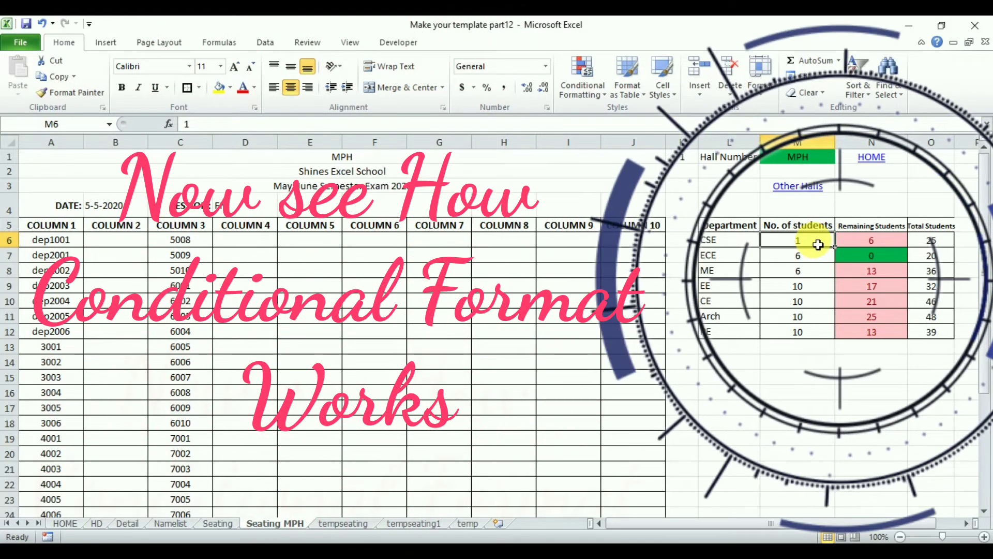
text(7)
key(Return)
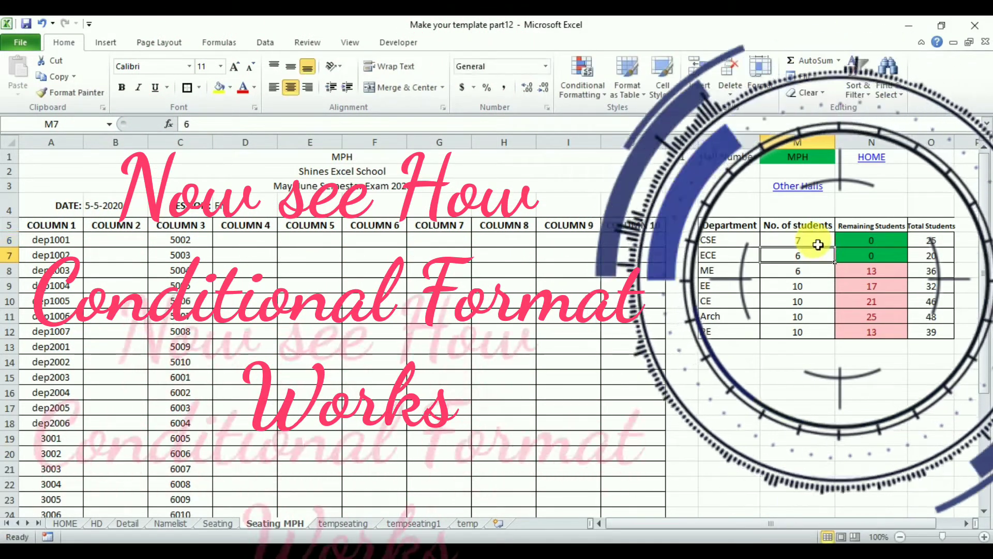
click(811, 276)
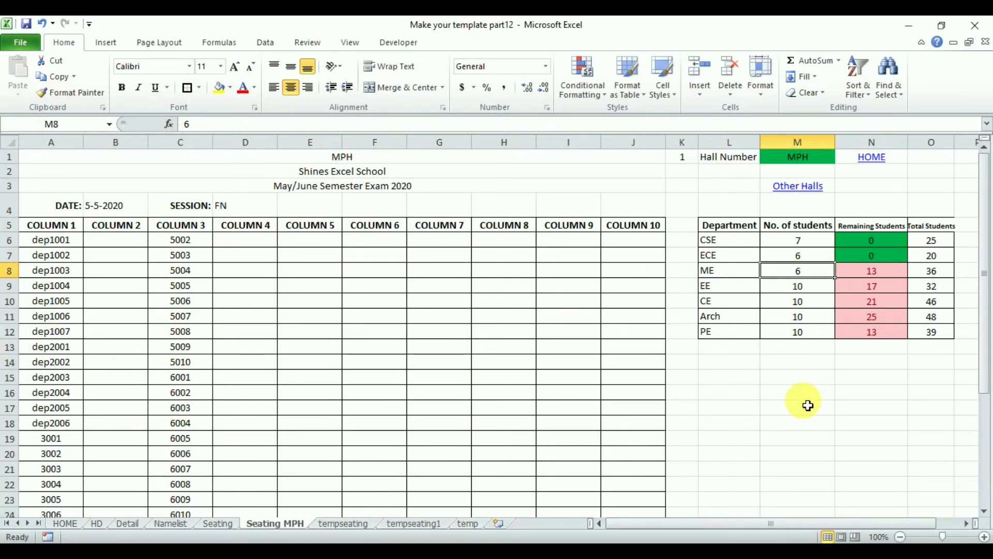
text(19)
key(Return)
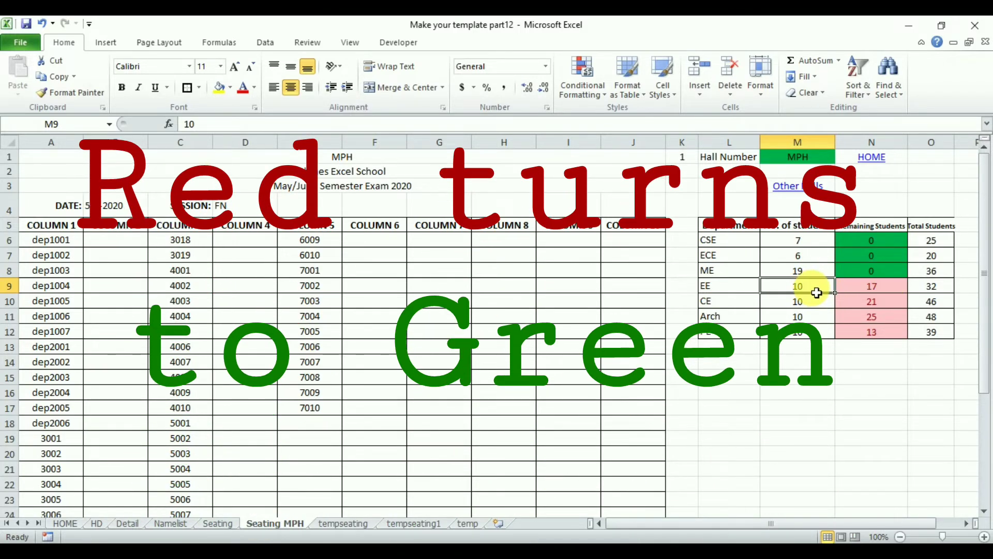
text(27)
key(Return)
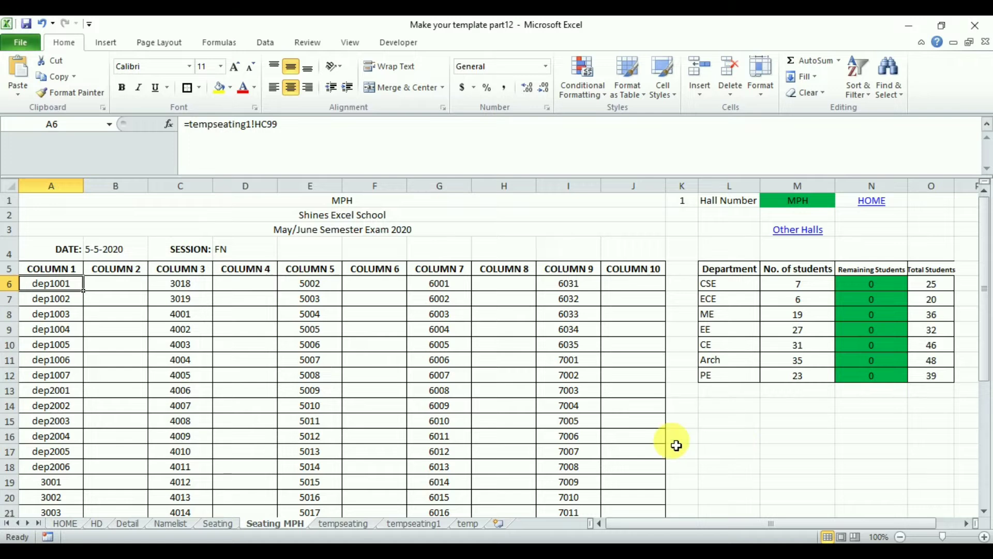
On the Seating sheet, enter the label TOTAL in J6 beside hall H1's department table.
click(215, 525)
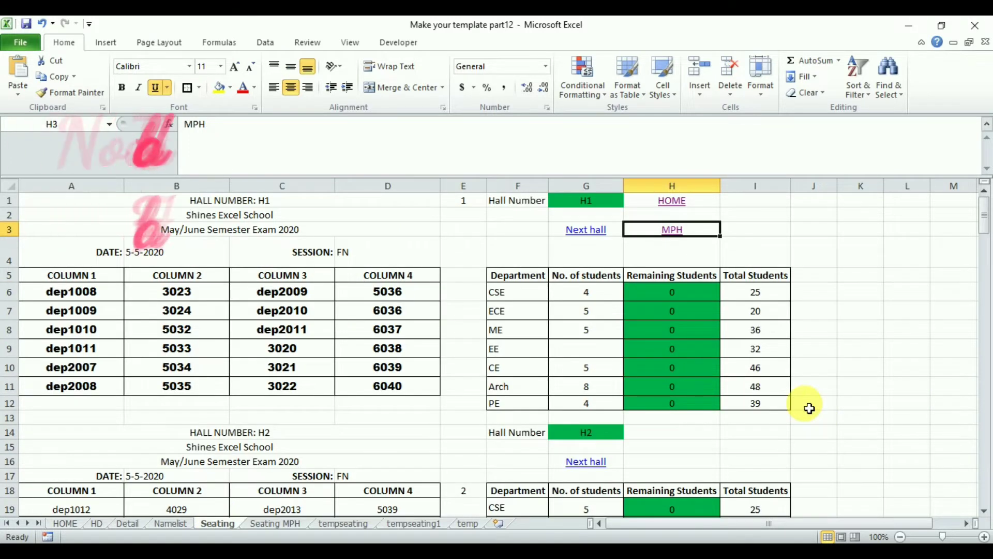
click(826, 294)
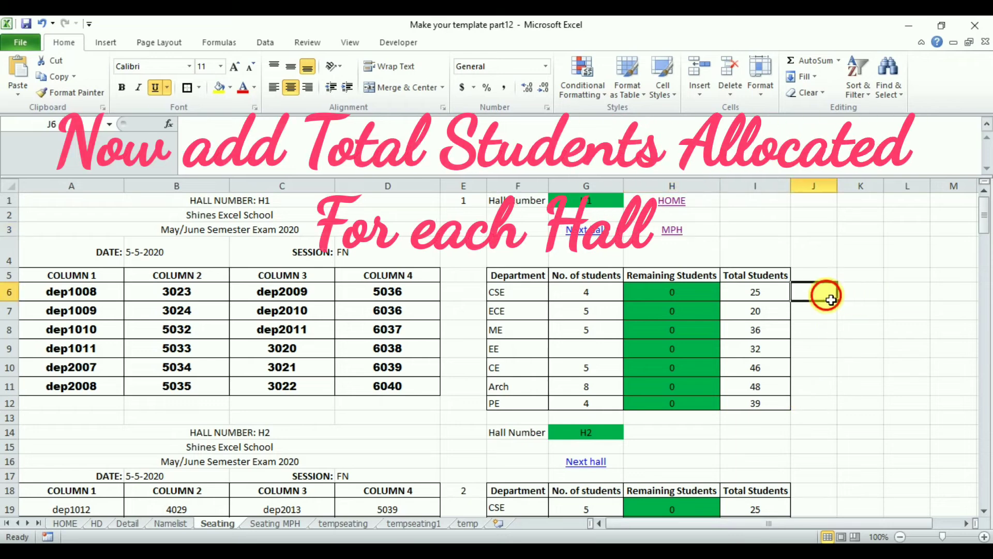
text(TOTAL)
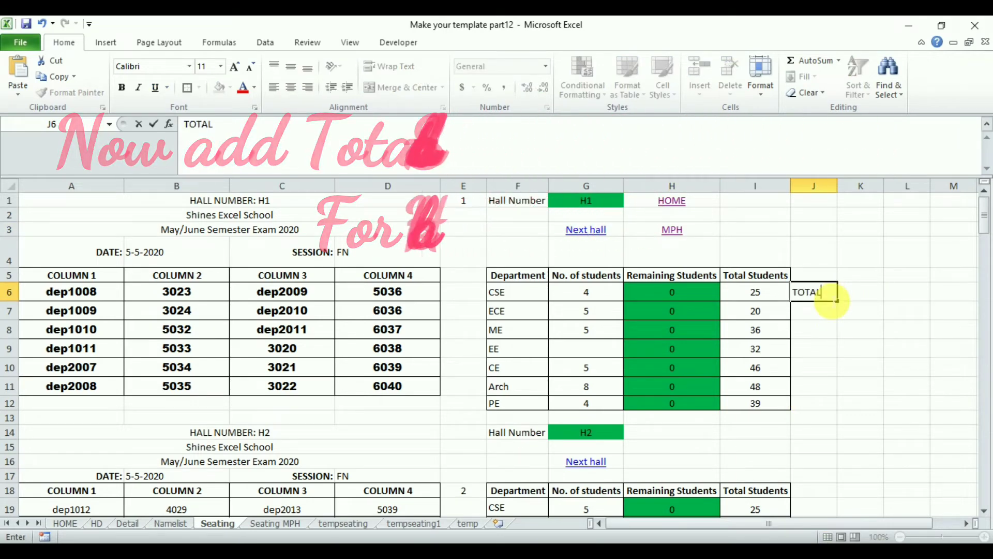
key(Tab)
Centre the TOTAL label in J6 and give the cell a dark orange fill.
click(817, 291)
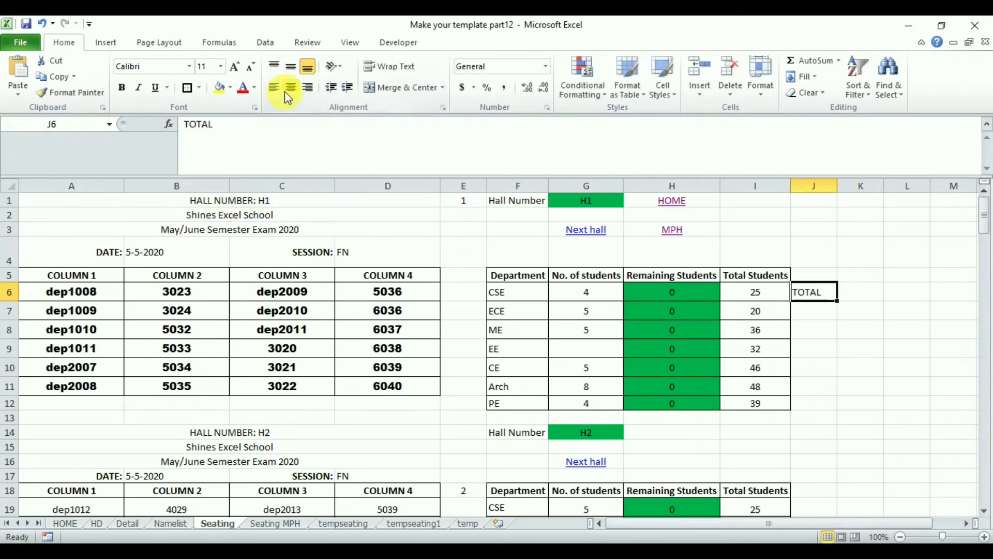
click(231, 88)
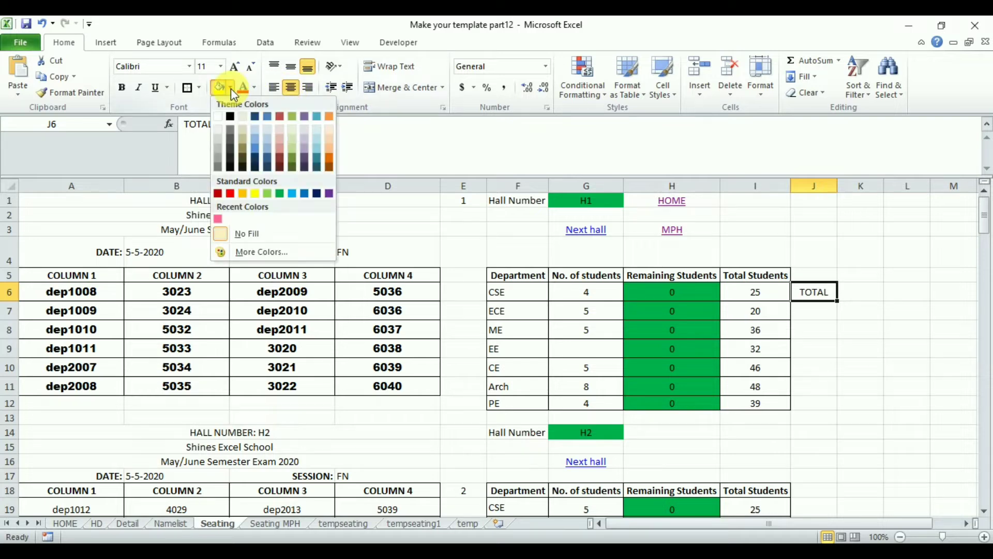
click(330, 158)
Format K6 with a dark blue fill, yellow centred text and font size 14.
click(861, 298)
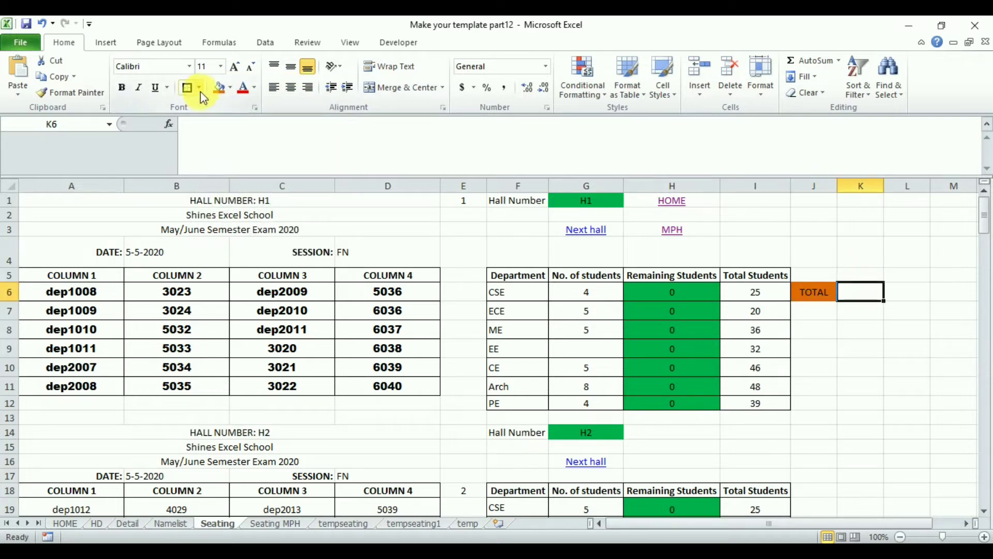
click(231, 89)
click(319, 195)
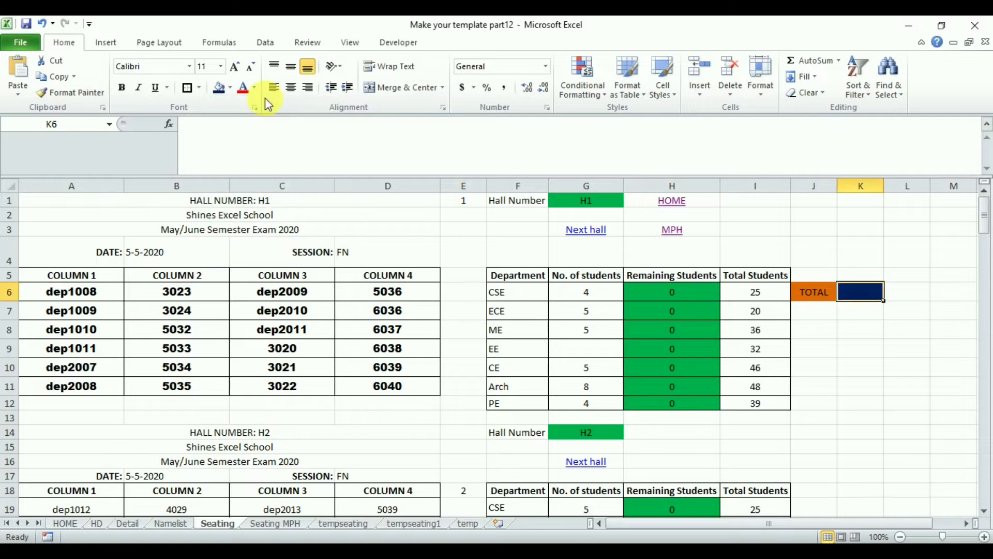
click(258, 93)
click(284, 213)
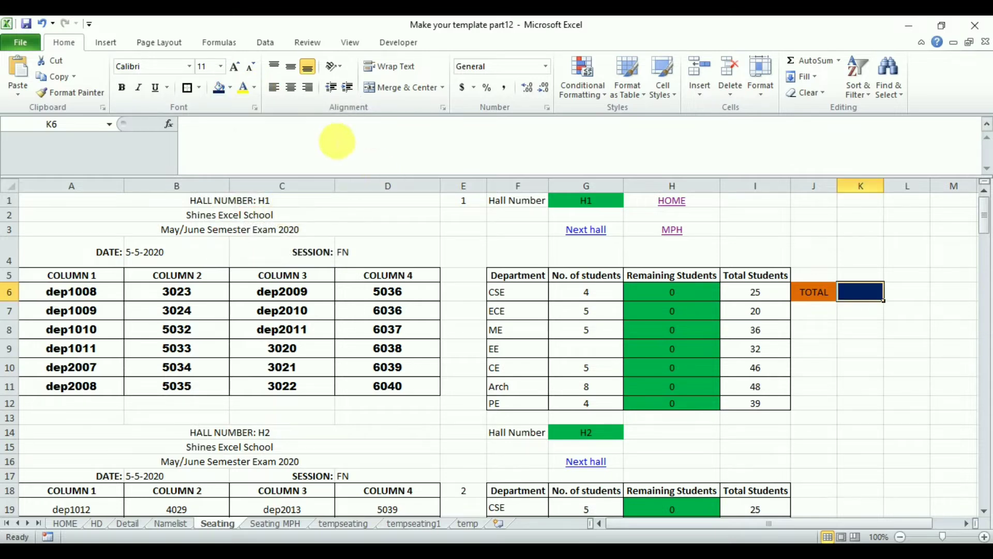
click(292, 92)
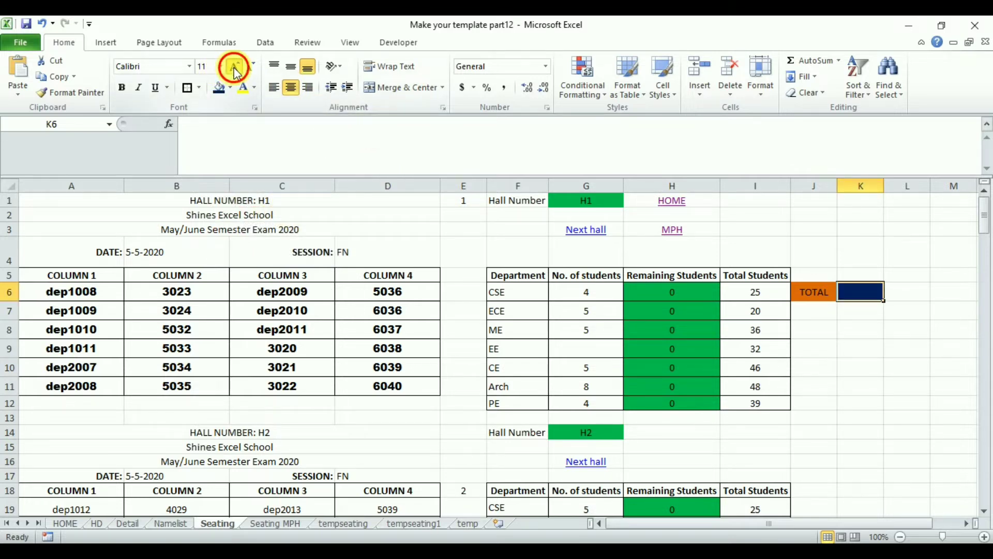
click(236, 67)
click(236, 67)
Total hall H1's allocated students in K6 with the formula =SUM(G6:G12).
text(=)
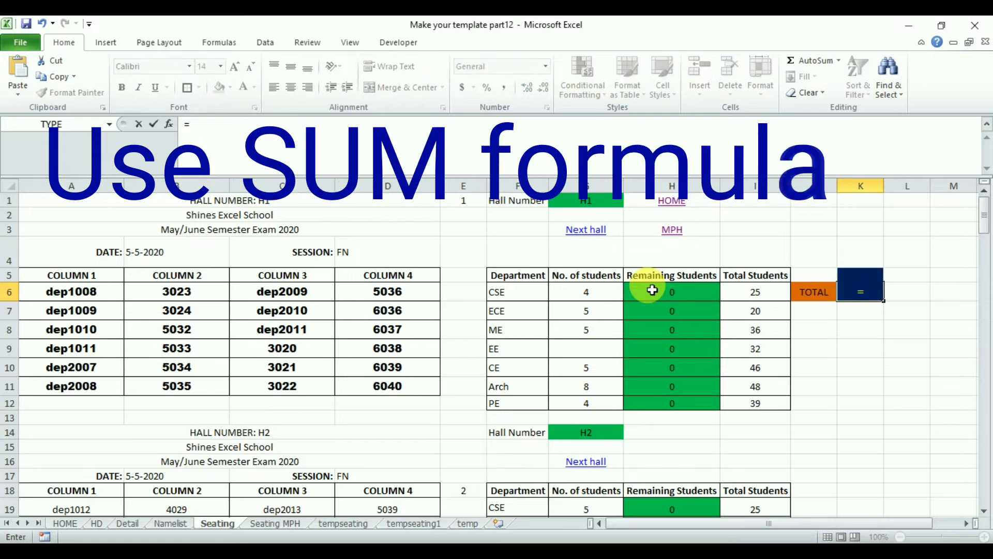
text(sum)
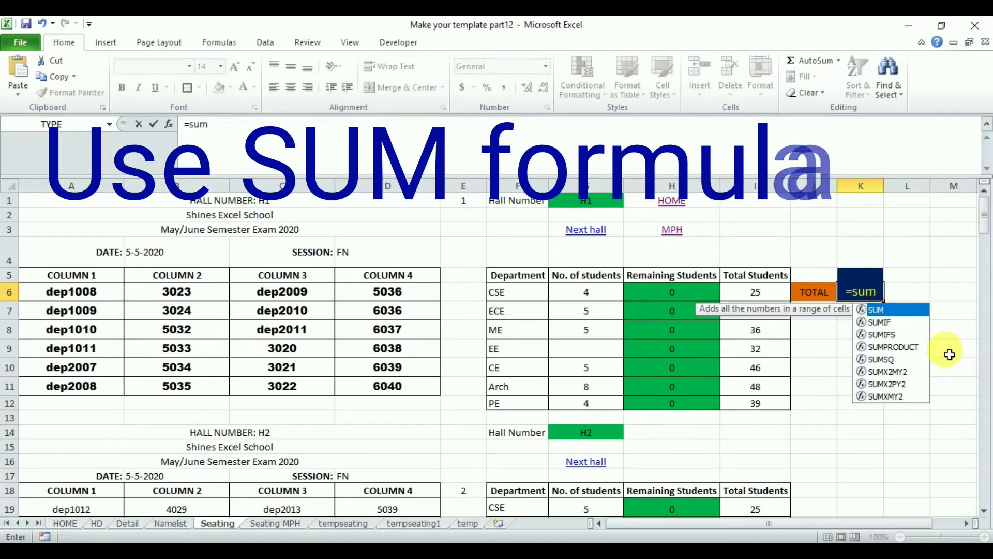
double_click(895, 310)
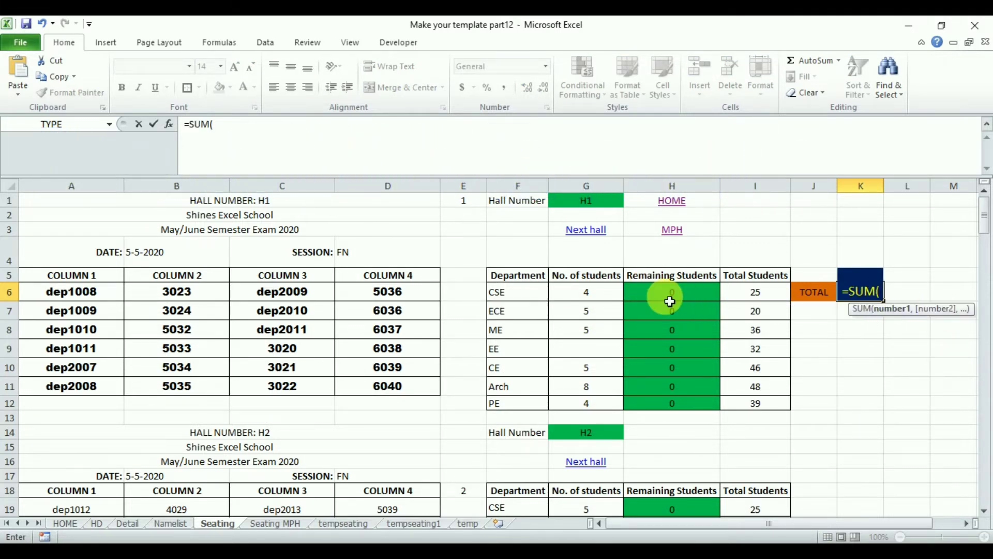
drag(590, 296, 581, 410)
key(Return)
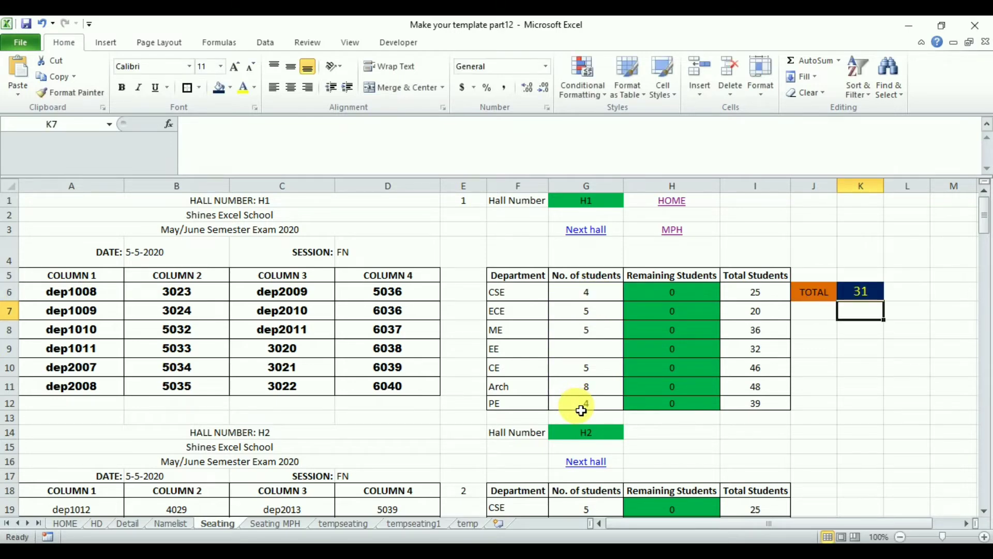
Copy the TOTAL label and sum in J6:K6 to J19 for hall H2 and beside the remaining halls' tables below.
click(875, 300)
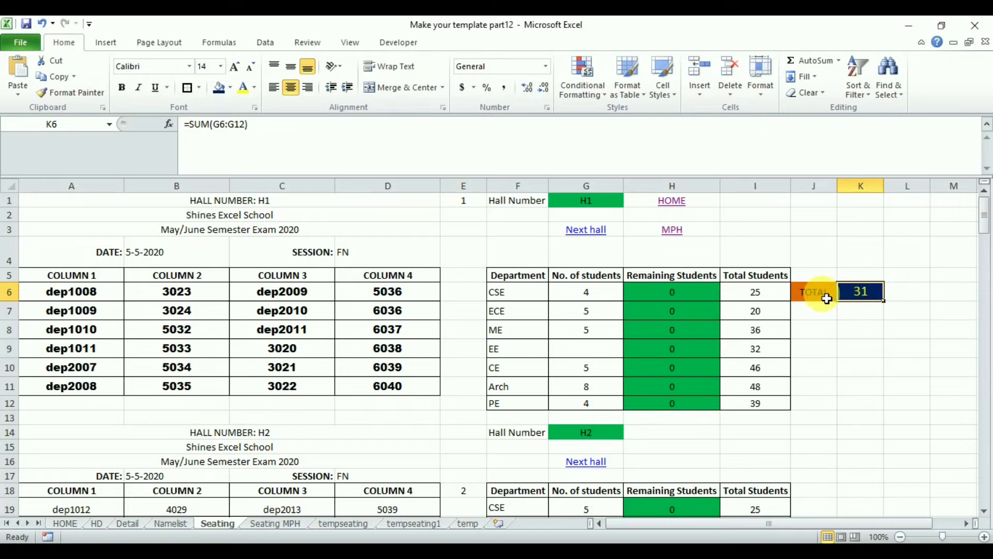
drag(826, 299, 849, 301)
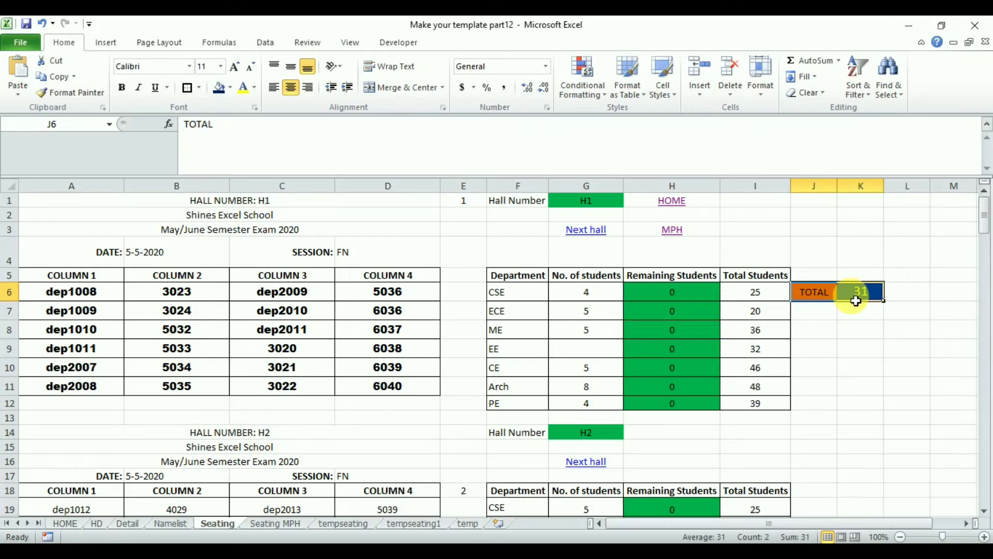
key(ctrl+c)
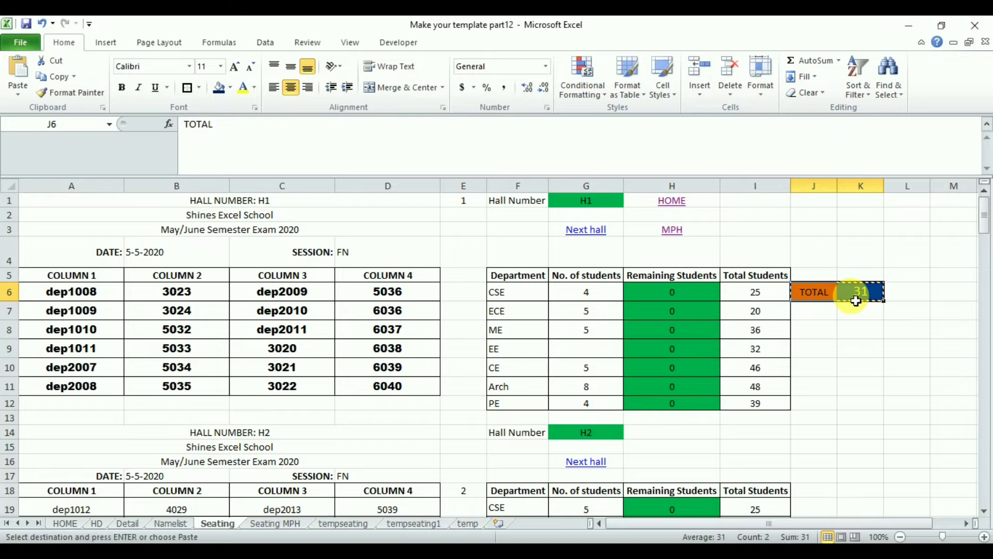
key(Down)
key(Down)
key(Down)
key(Down)
key(Down)
key(Down)
key(Down)
key(Down)
key(Down)
key(Down)
key(Down)
key(Down)
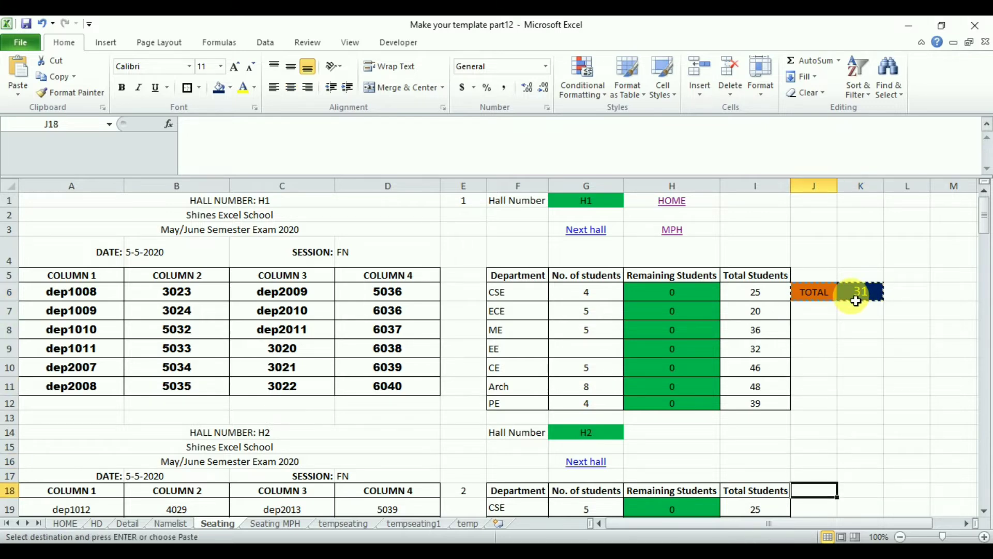
key(Down)
key(ctrl+v)
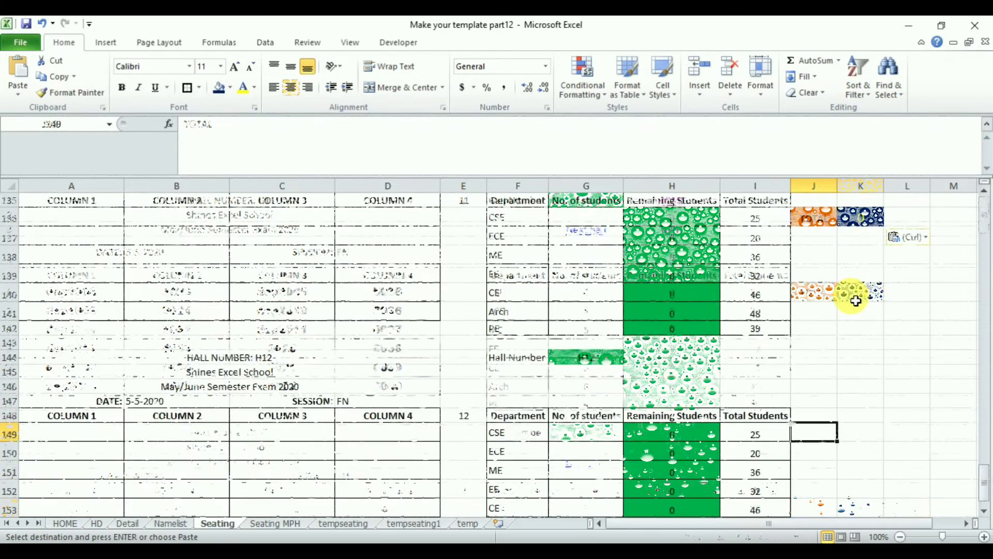
key(ctrl+v)
key(Down)
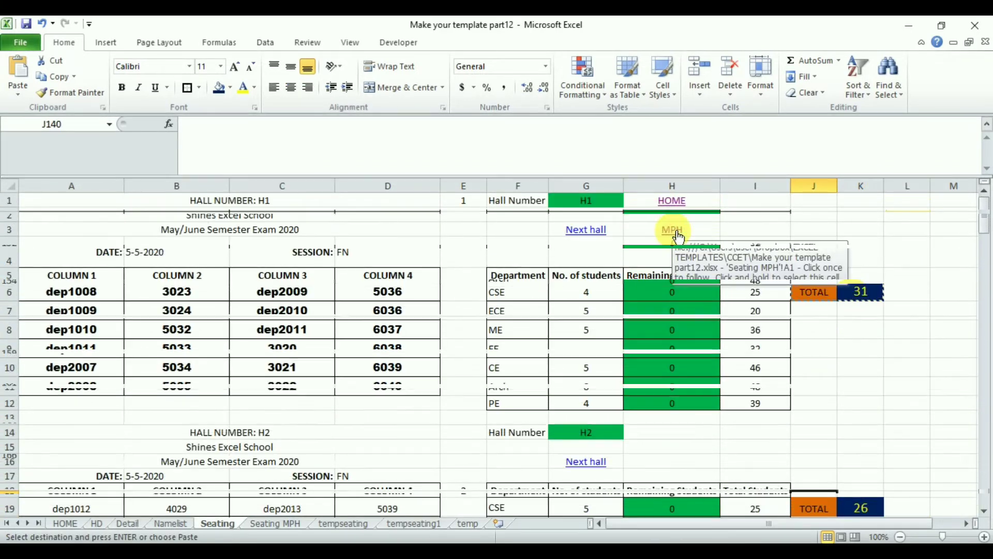
On the Seating MPH sheet, blank out Q6 and sum M6:M12 in P7 beneath the TOTAL label.
click(678, 234)
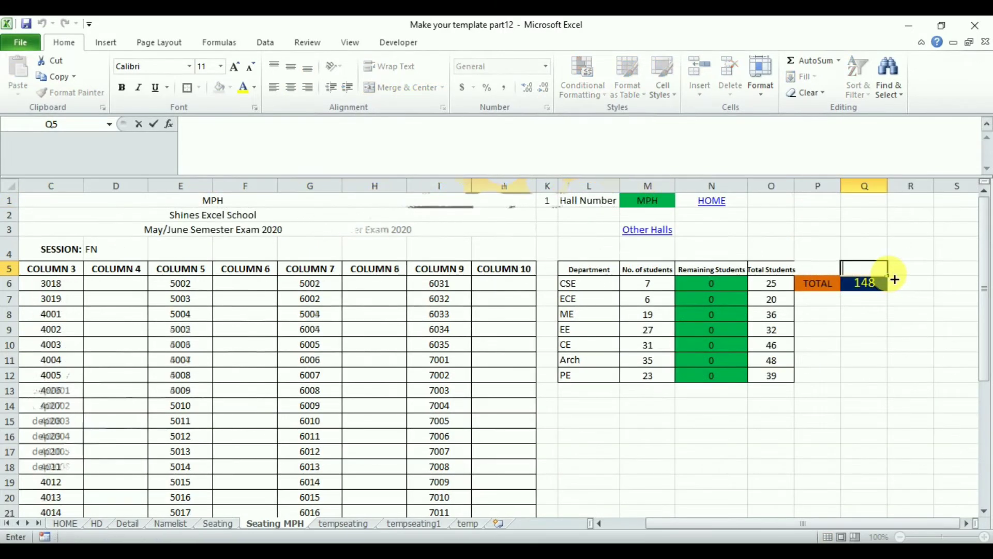
drag(895, 294, 894, 293)
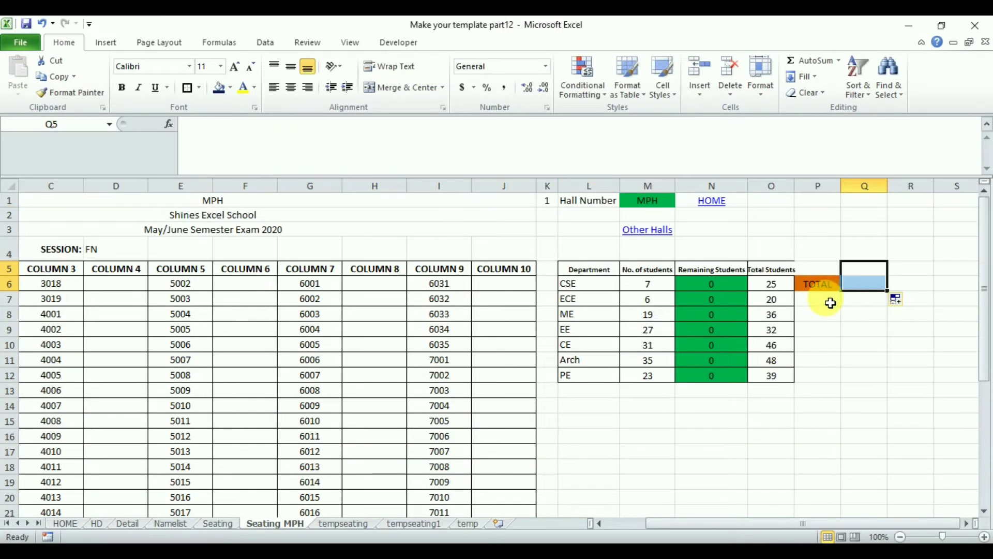
click(831, 304)
text(=sum)
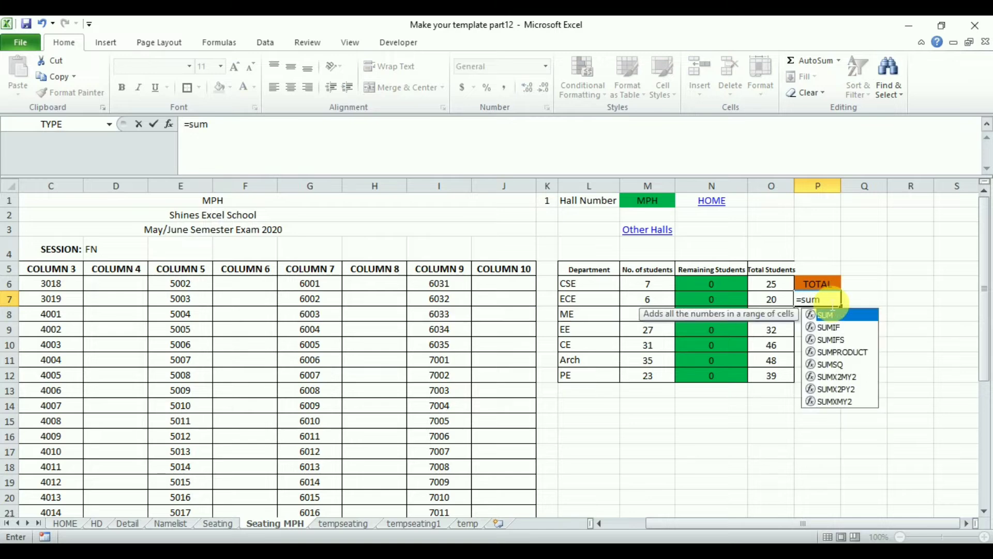
double_click(840, 315)
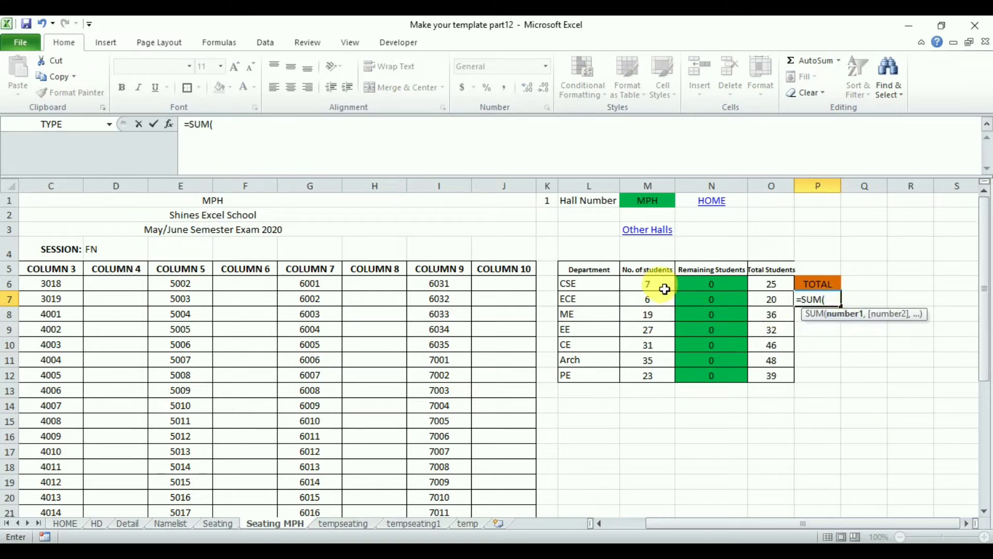
drag(659, 282, 658, 386)
key(Return)
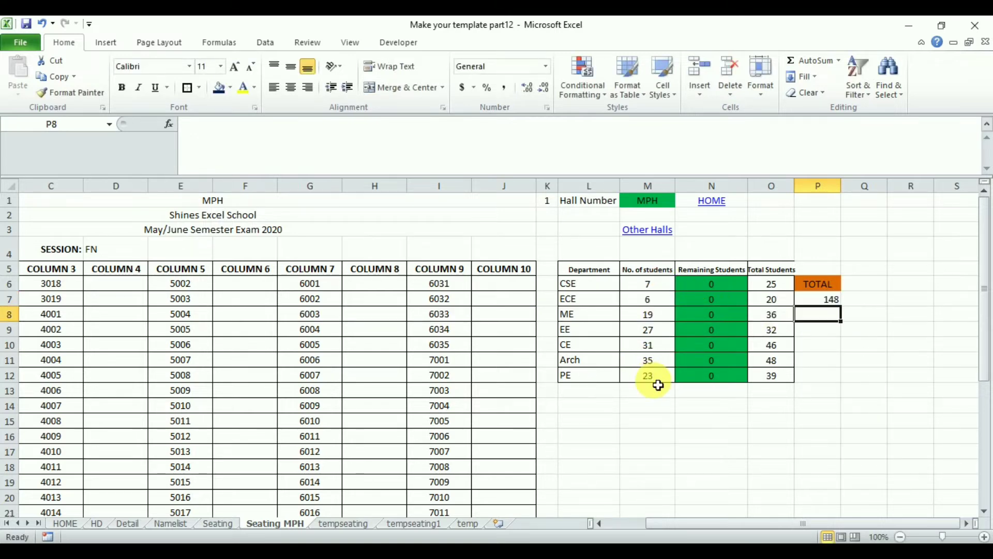
Centre the total in P7 on the Seating MPH sheet.
click(831, 302)
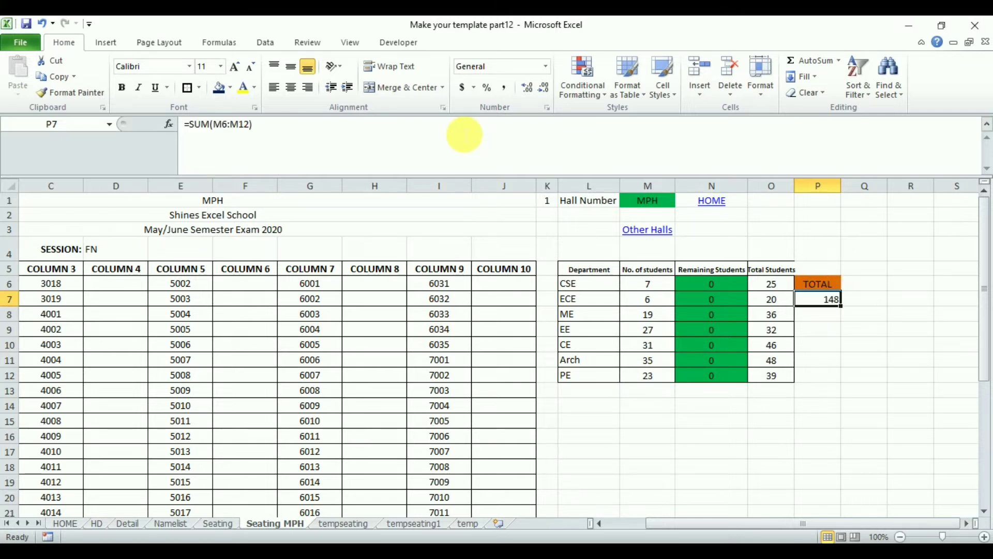
click(294, 89)
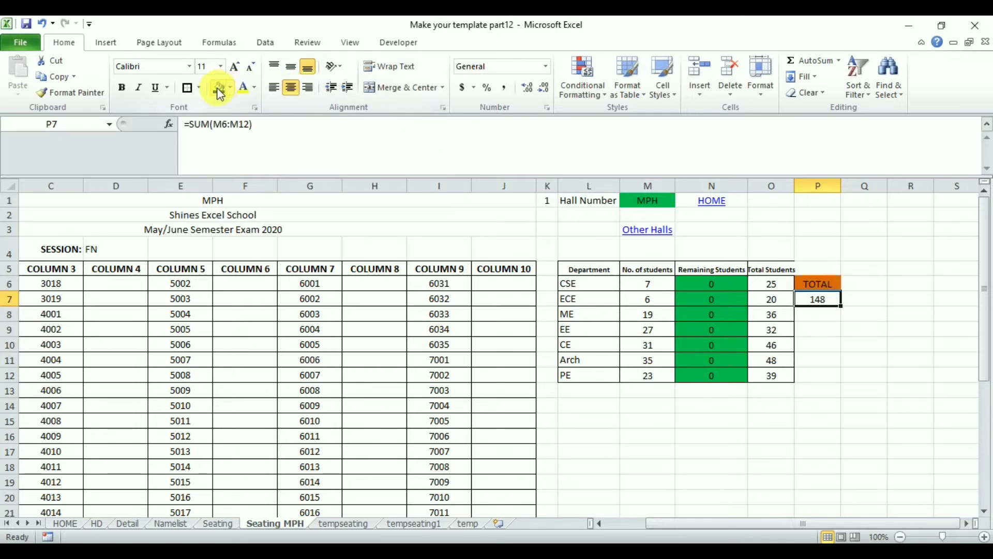
click(239, 89)
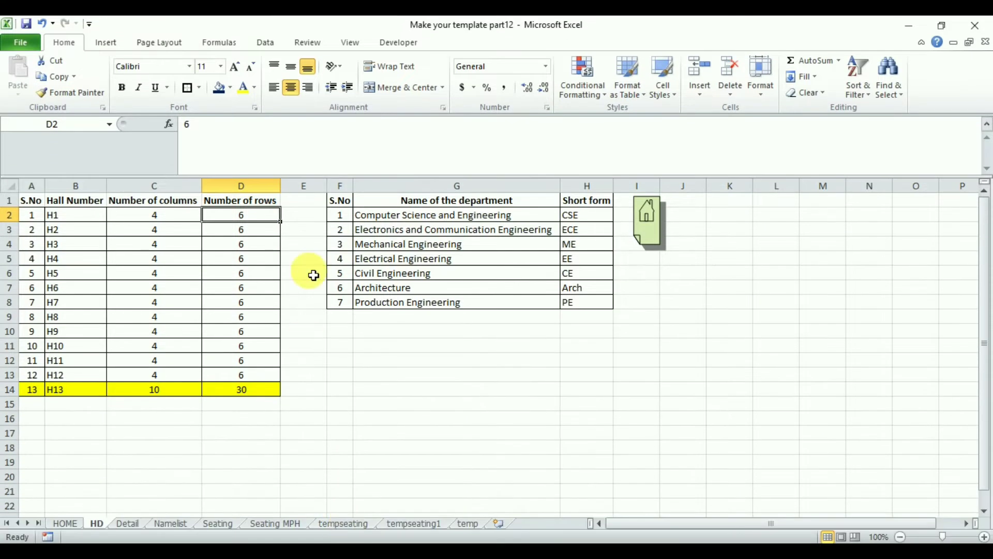
On the HD sheet, add a TOTAL header in E1 and calculate hall H1's capacity in E2 with =C2*D2.
click(308, 206)
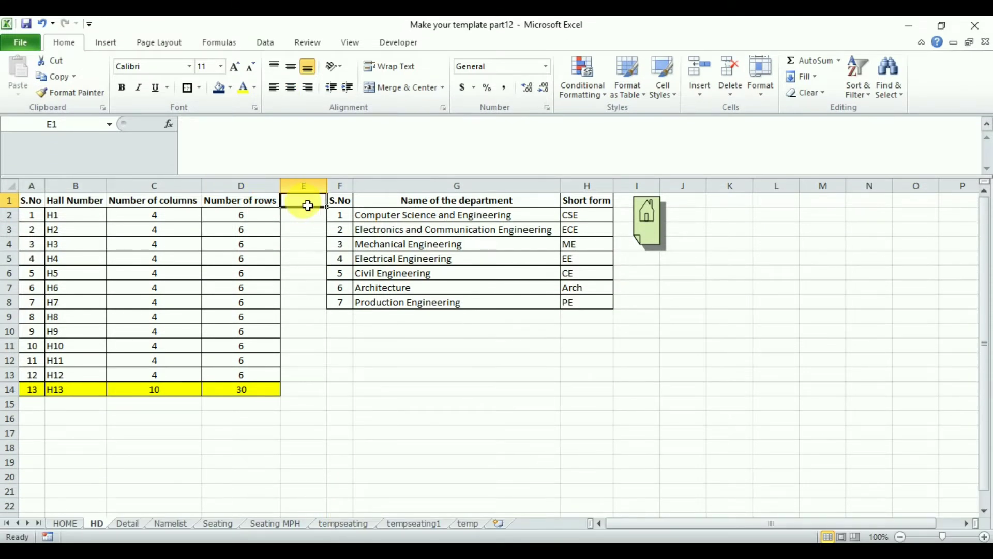
text(TOT)
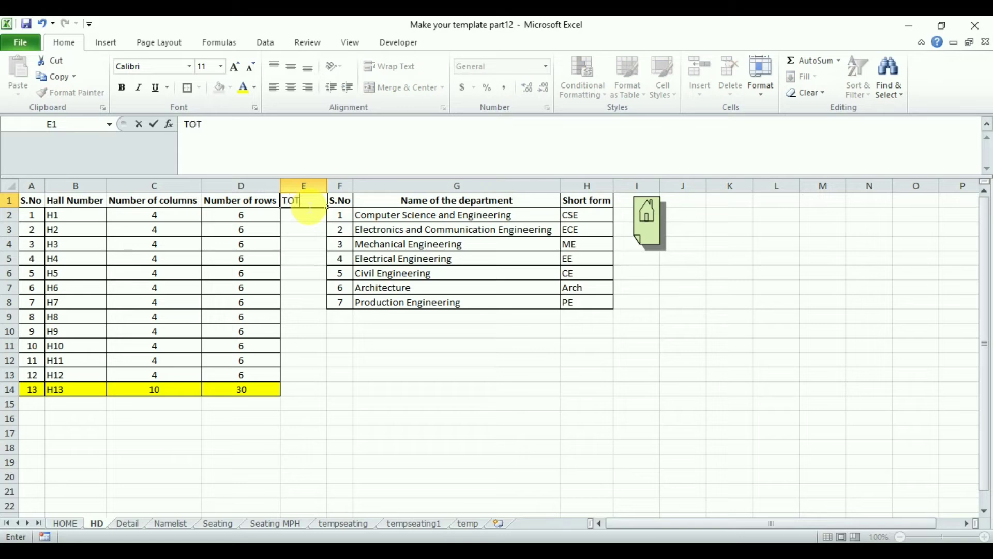
text(AL)
key(Return)
text(=)
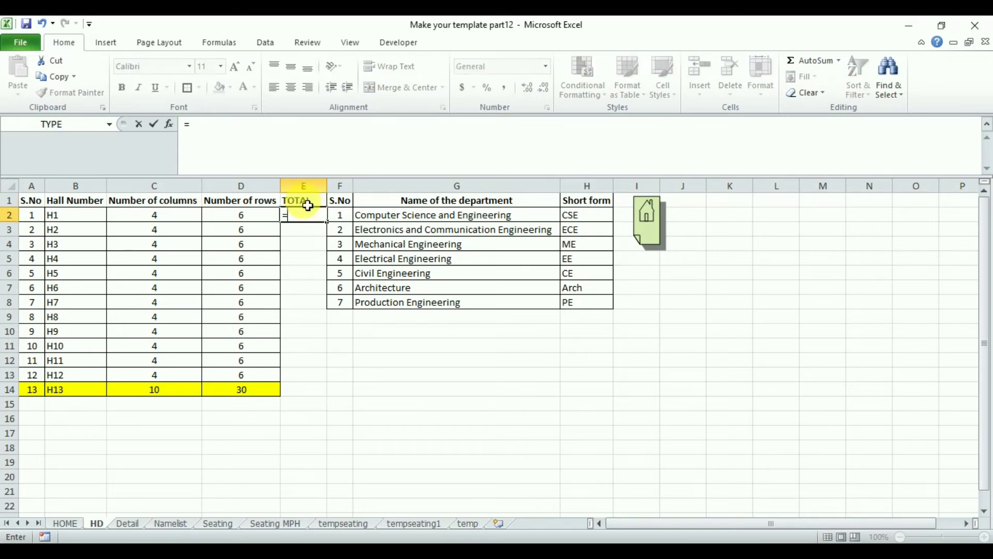
click(148, 217)
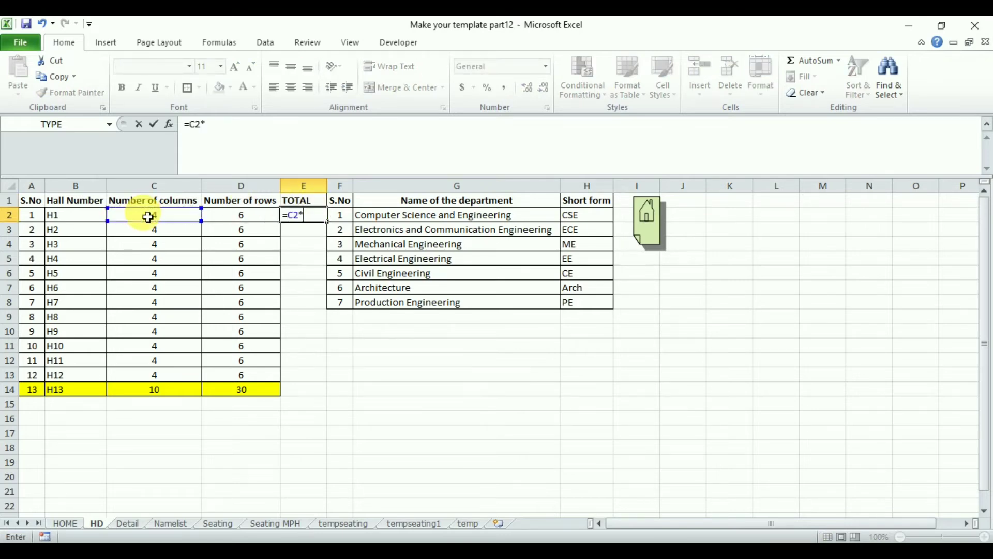
text(*)
click(231, 216)
key(Return)
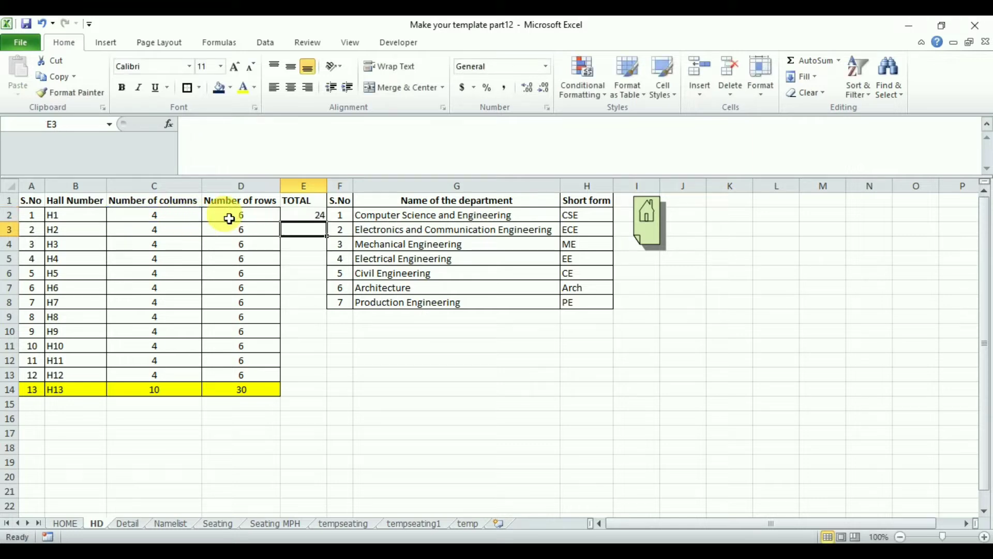
Centre E2, fill its formula down through hall H13 in E14, and leave E15 empty.
click(295, 217)
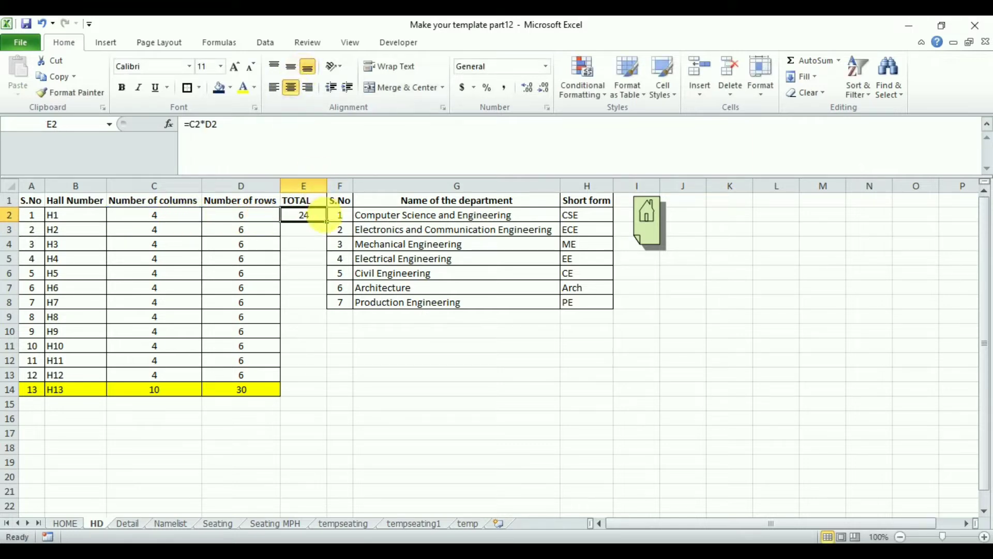
drag(332, 226, 317, 412)
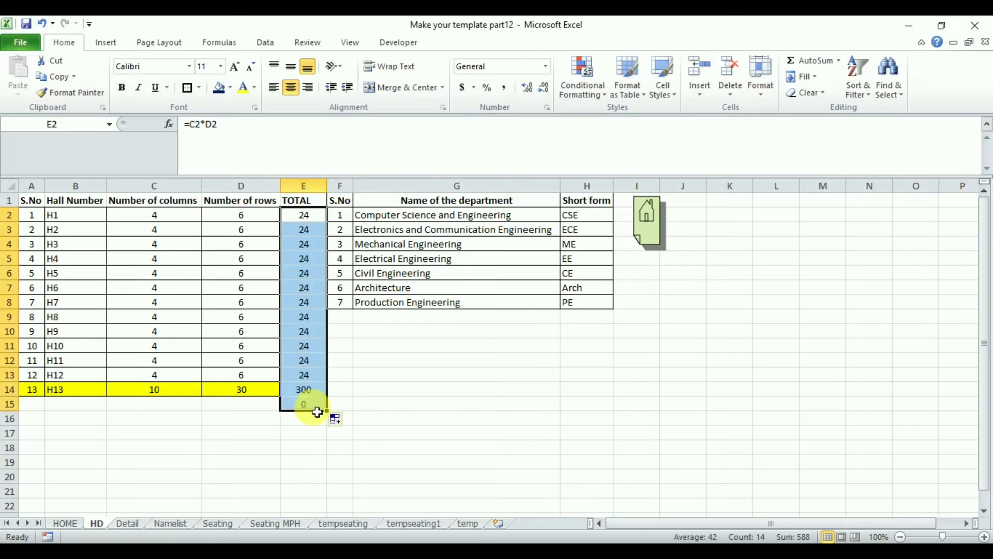
click(322, 411)
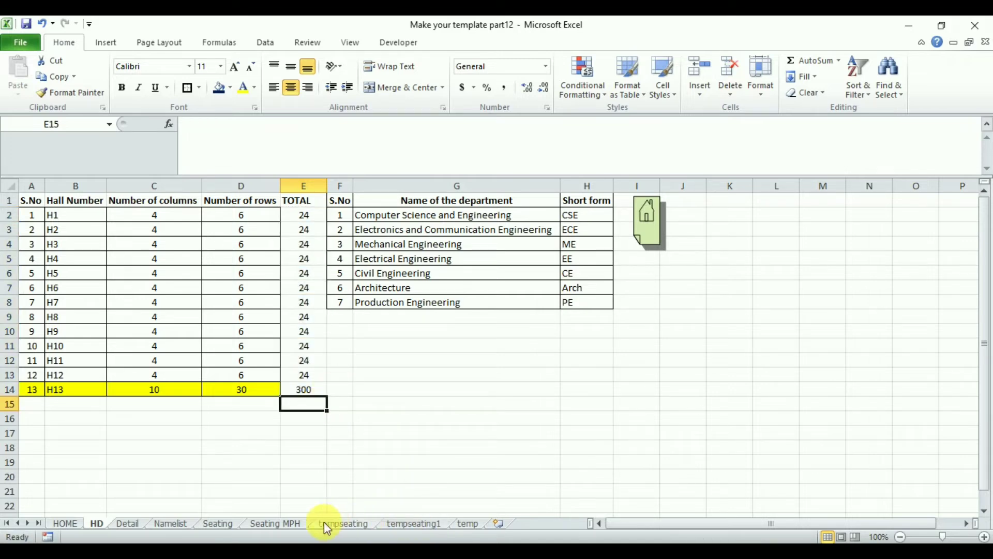
On the Seating sheet, merge and centre J8:K9 beside hall H1's table.
click(218, 524)
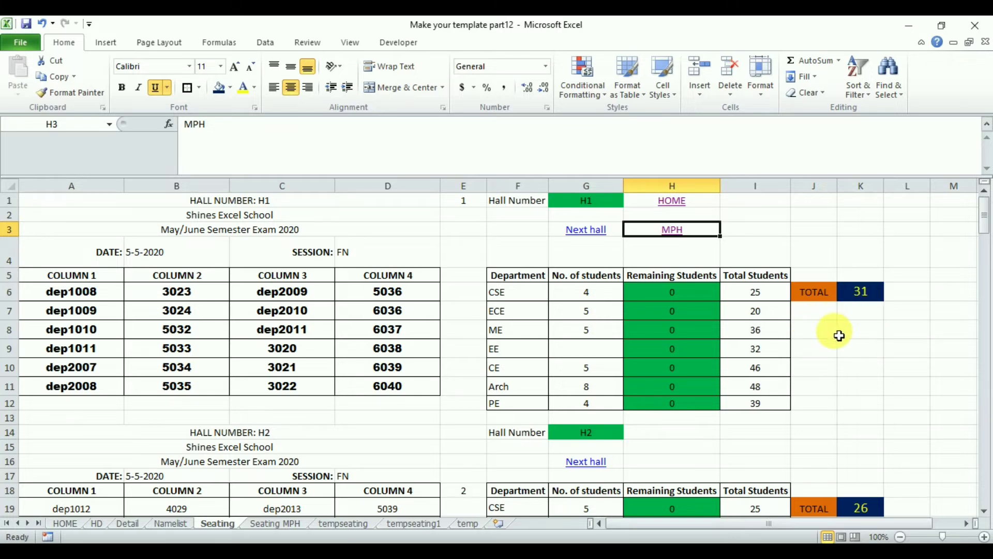
drag(829, 336, 856, 349)
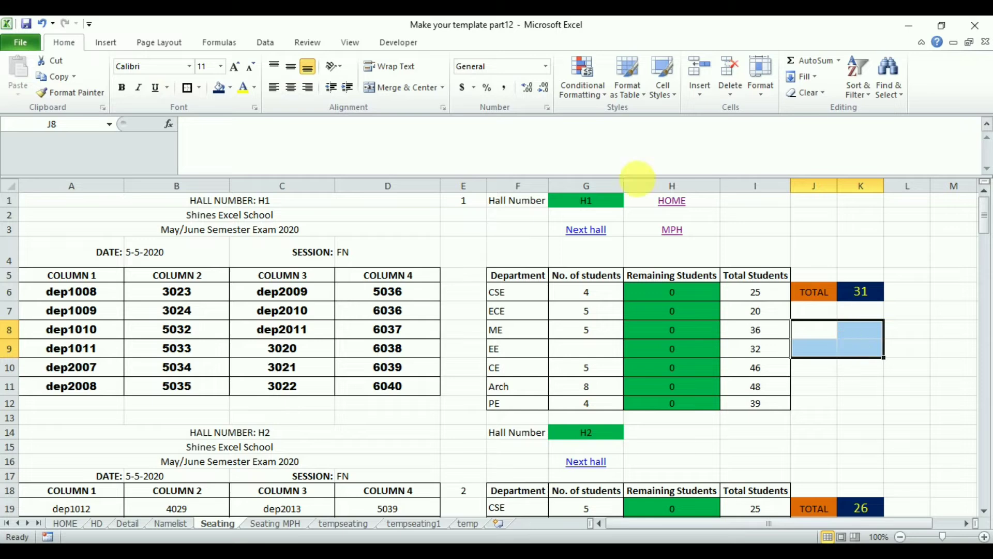
click(401, 89)
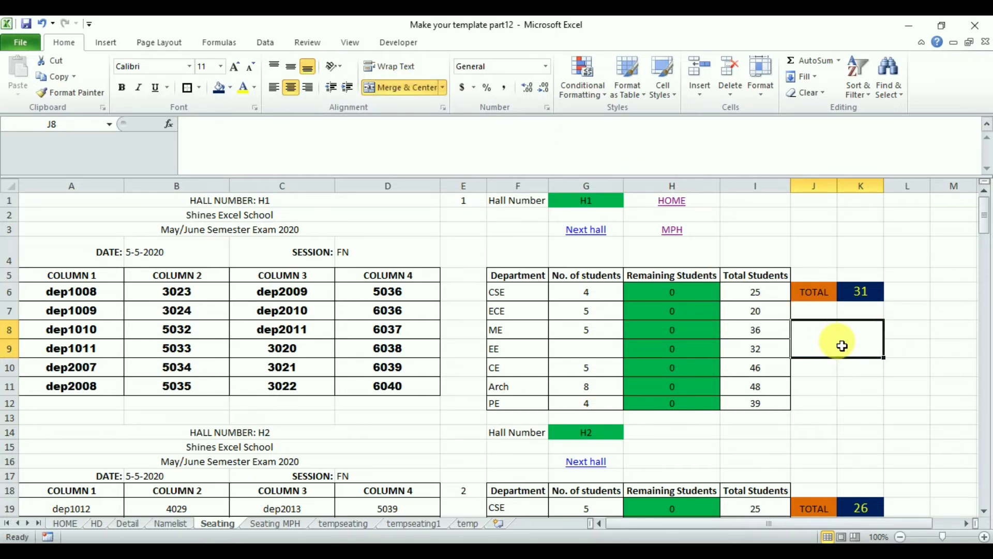
click(590, 203)
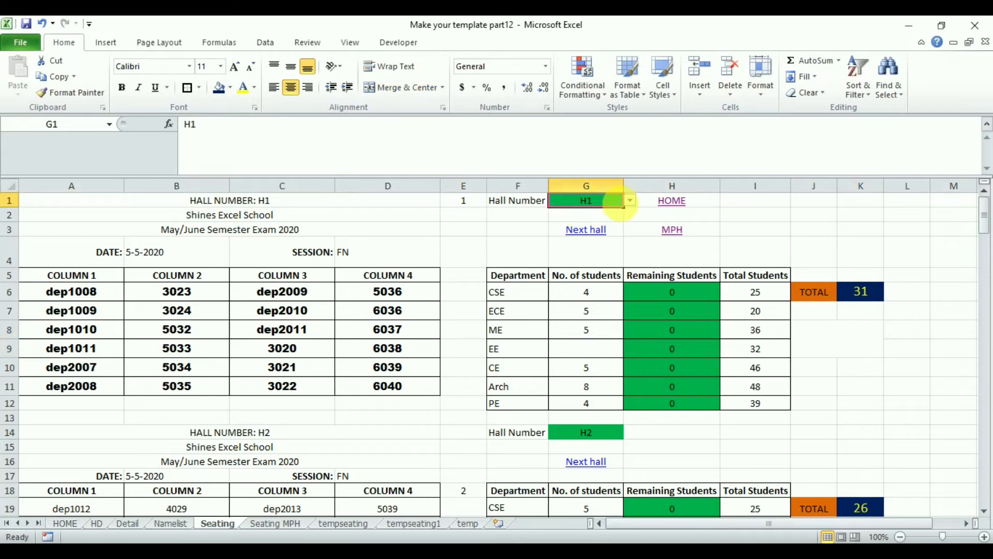
click(631, 203)
click(631, 202)
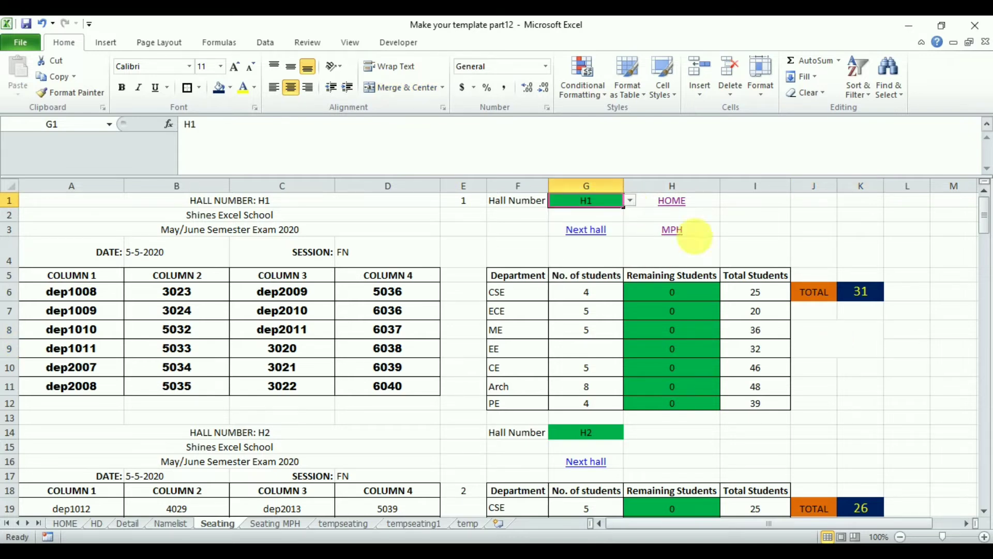
Begin an INDEX formula in the merged cell J8 with the HD sheet's columns A:E as its array.
click(842, 346)
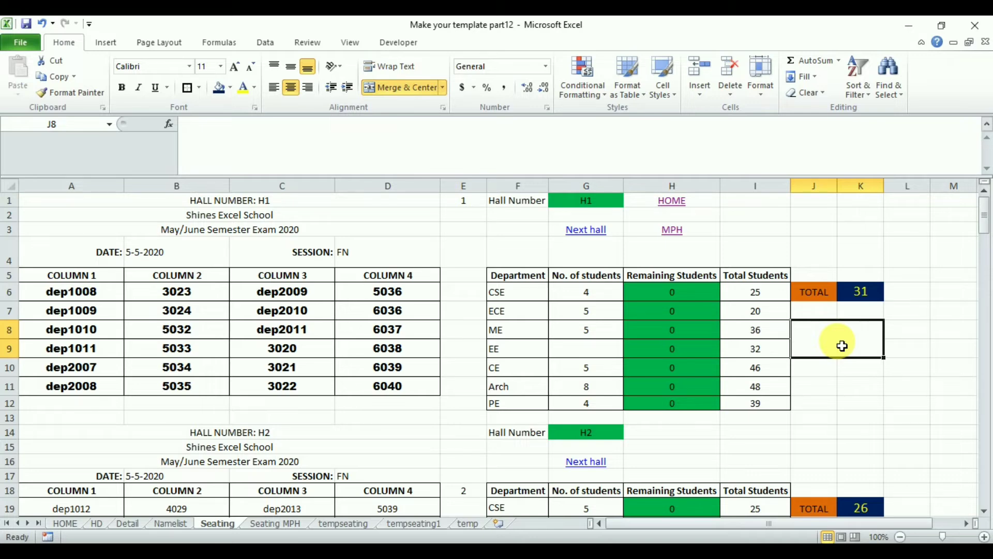
text(=ind)
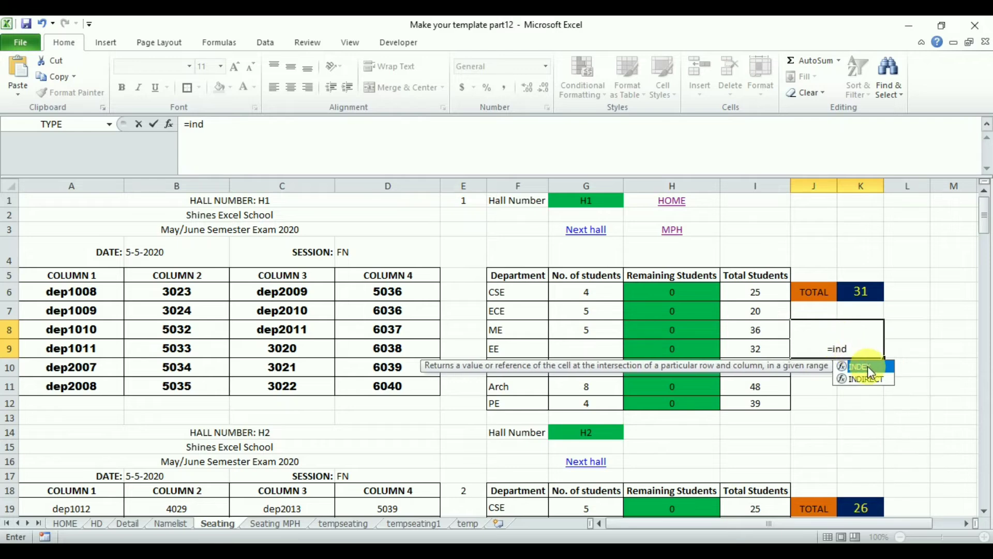
double_click(871, 371)
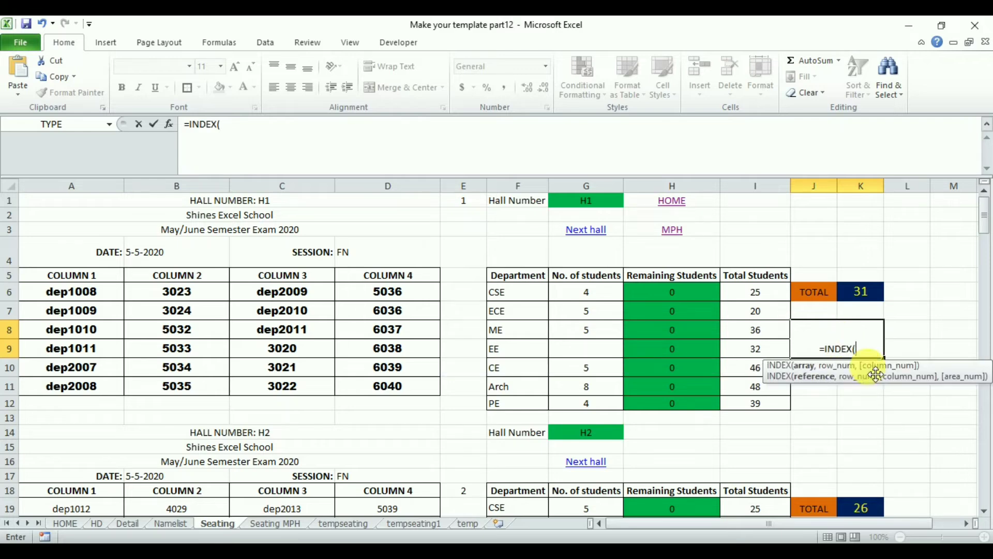
click(101, 521)
drag(30, 185, 297, 213)
click(267, 126)
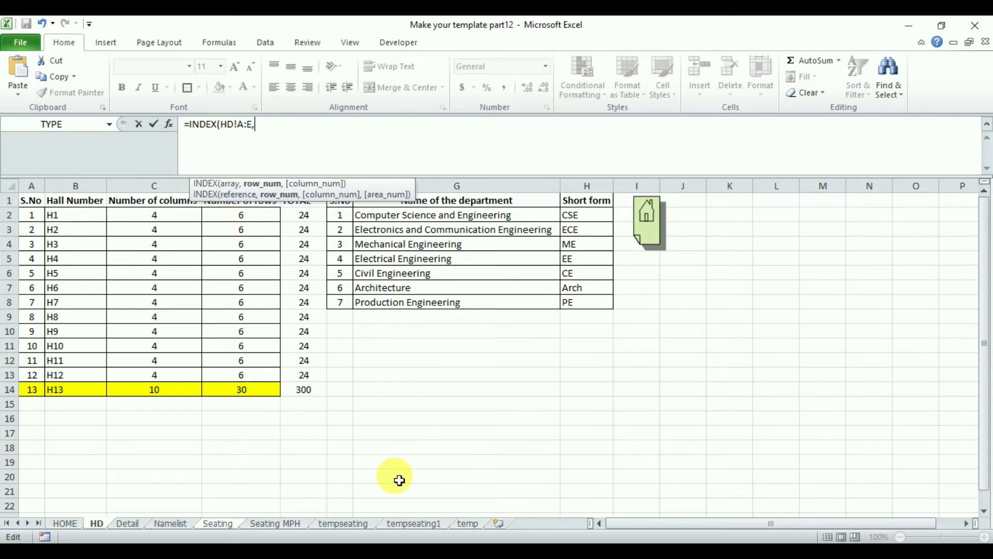
Use MATCH for the INDEX row number, with hall number cell G1 as lookup value and no Seating! sheet prefix.
text(match)
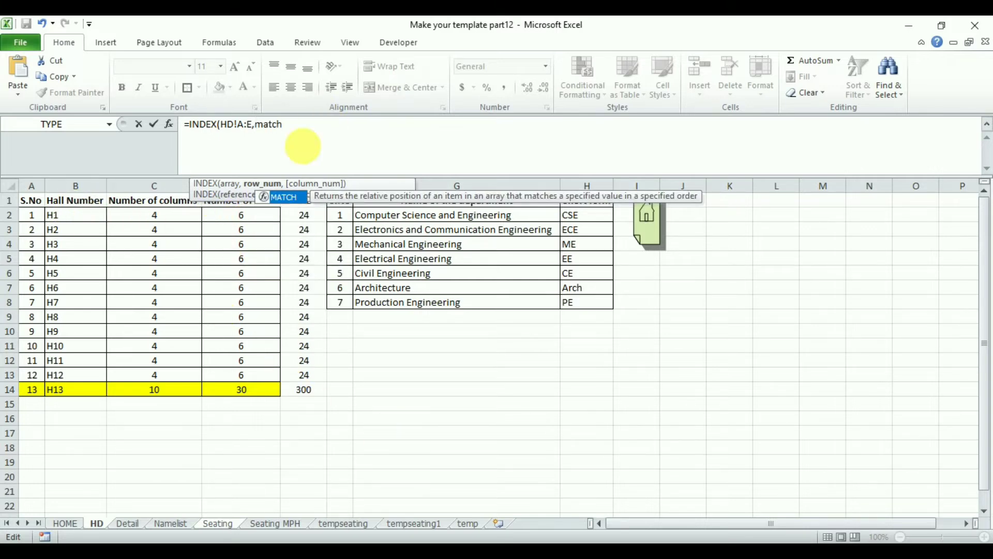
double_click(288, 198)
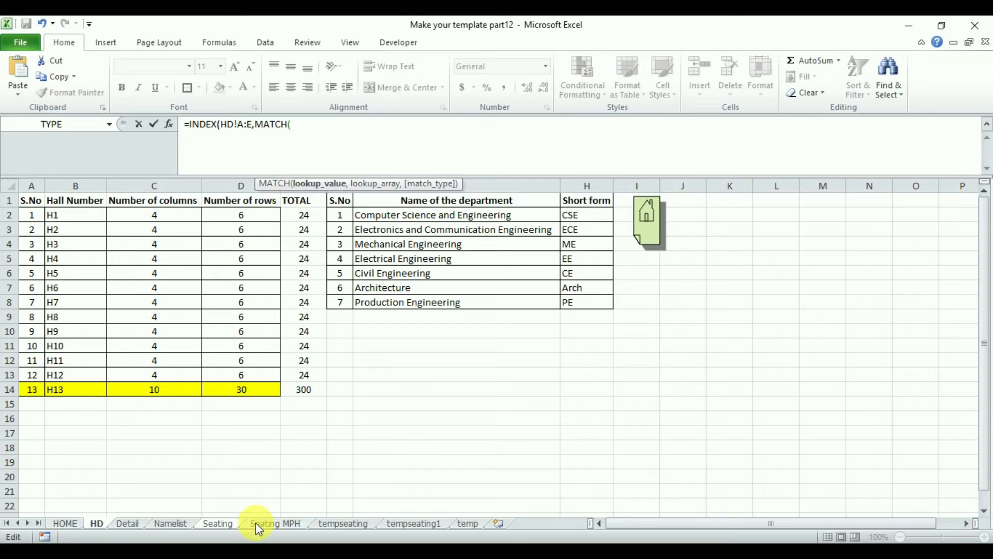
click(216, 526)
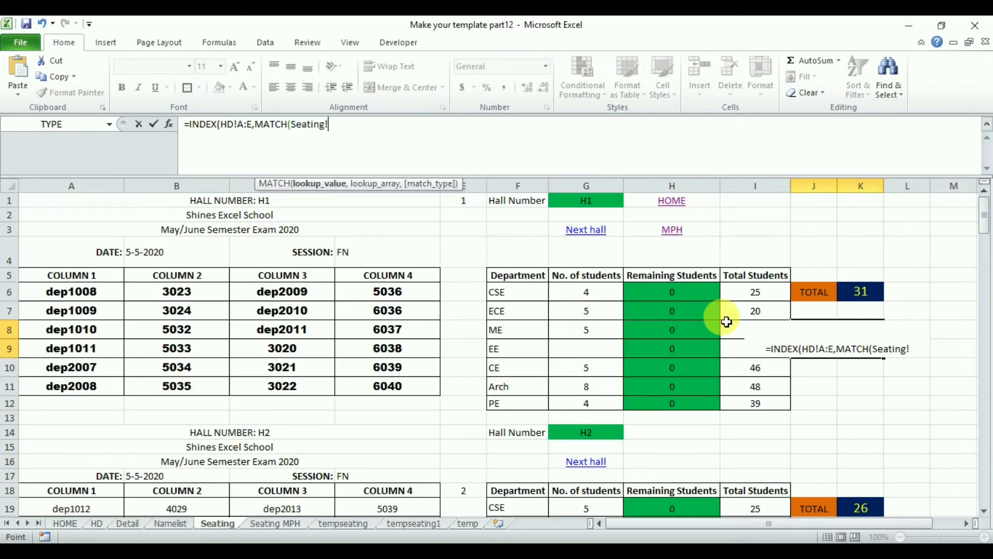
click(591, 202)
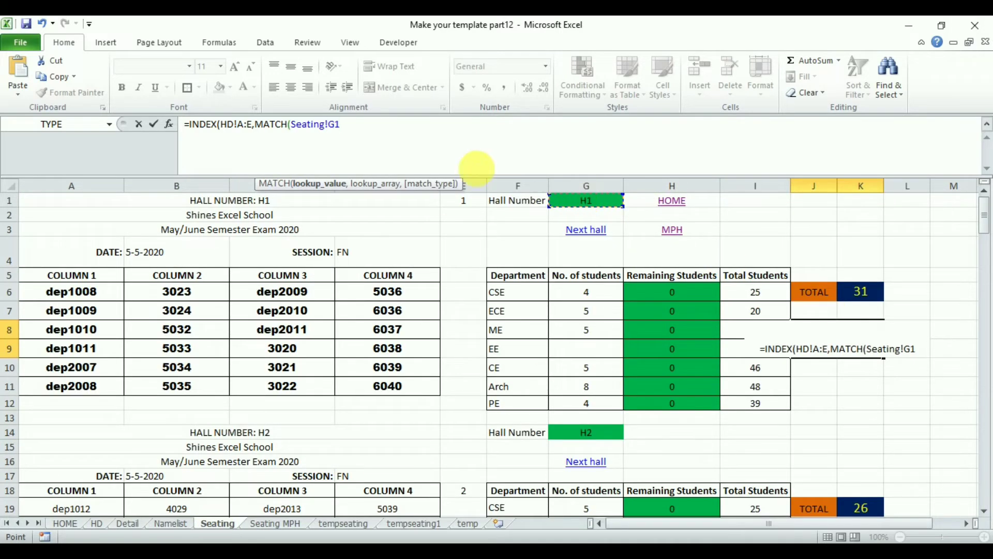
drag(328, 128, 291, 128)
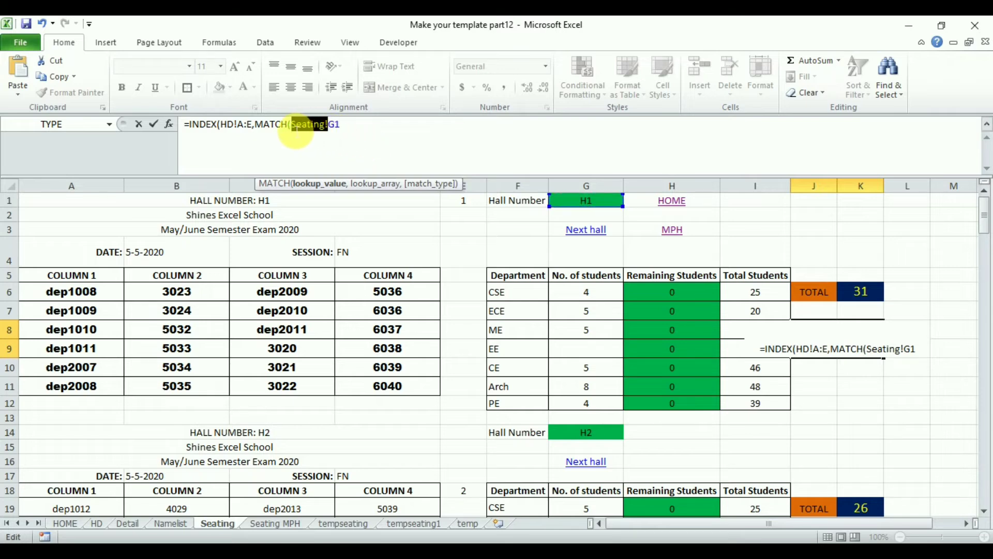
key(BackSpace)
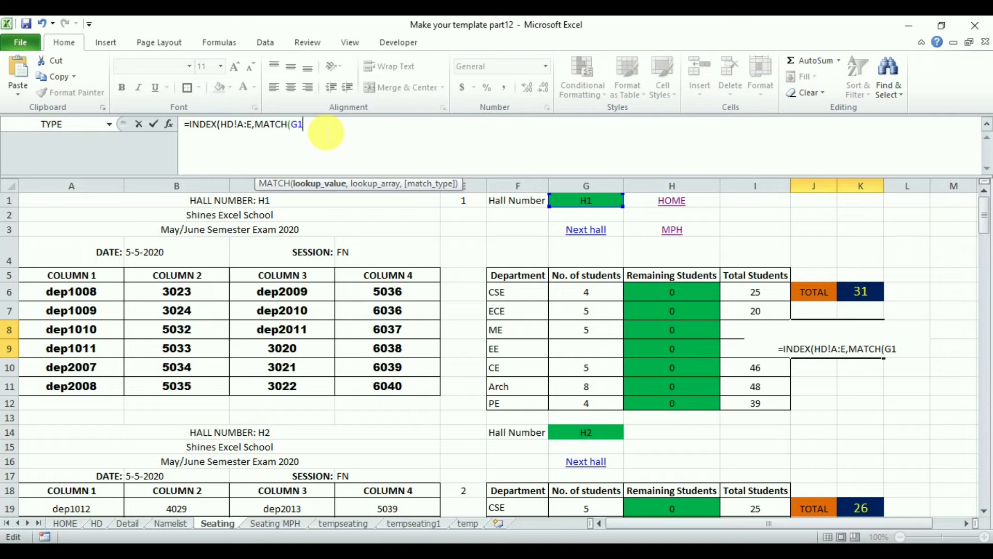
Complete the MATCH with the absolute lookup range HD!$B$2:$B$14 and exact match type 0.
text(,)
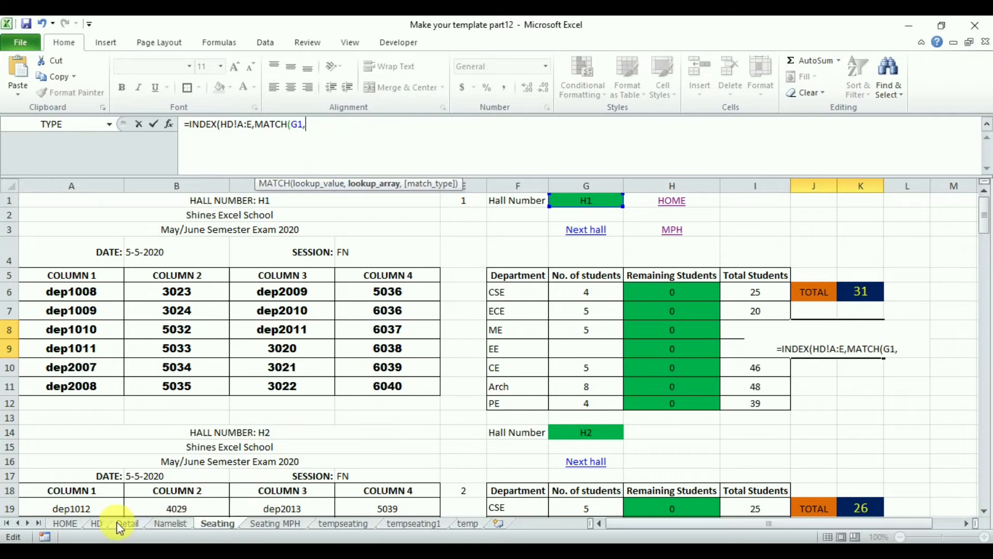
click(98, 523)
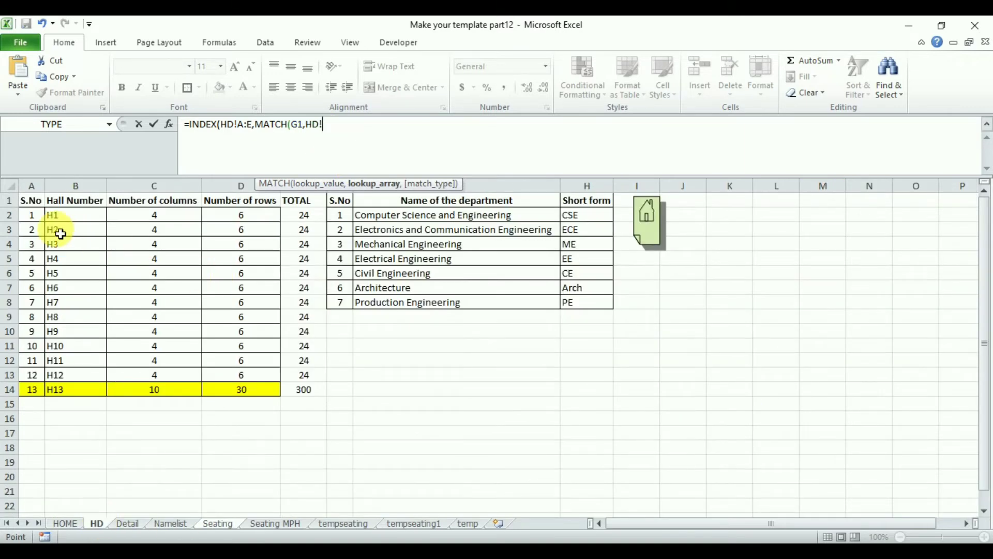
drag(68, 220, 73, 394)
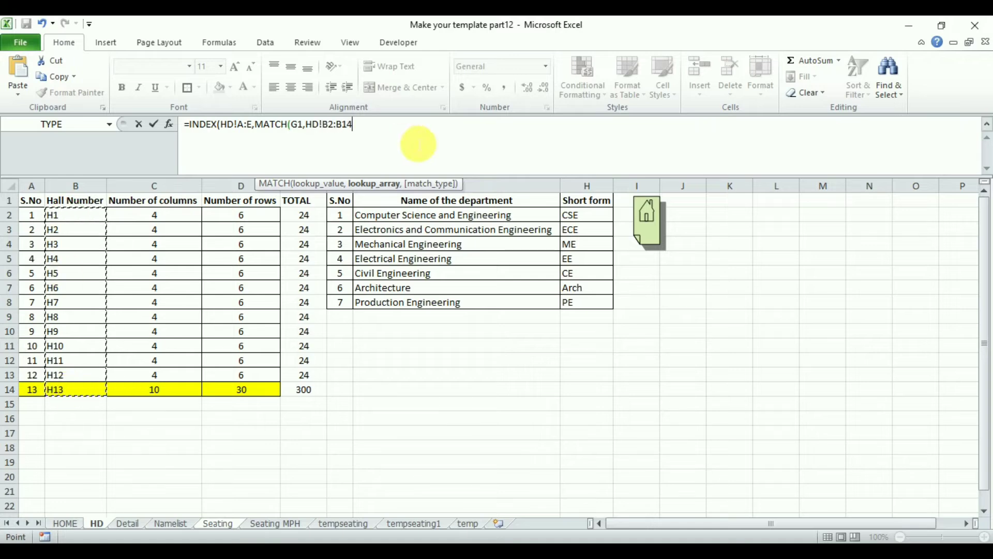
click(324, 125)
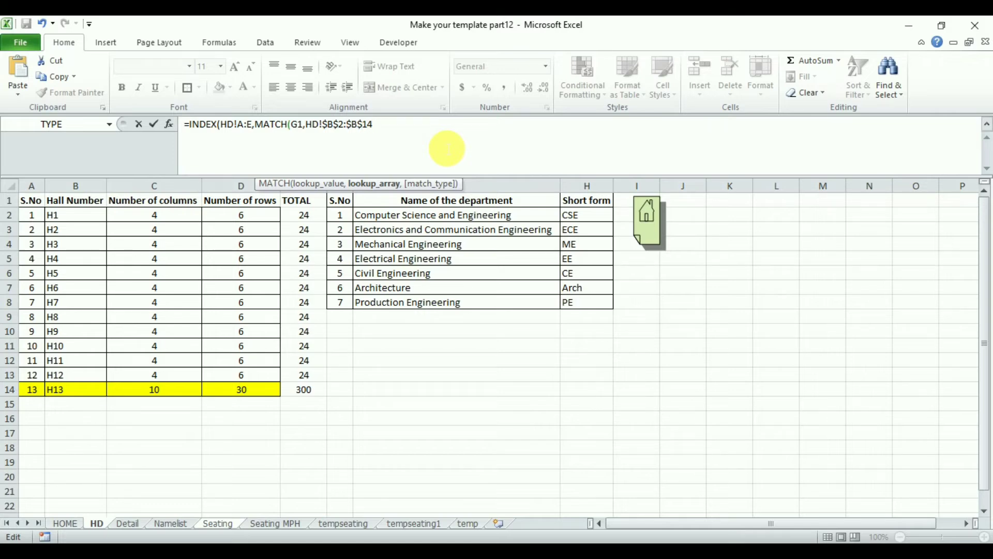
text(,)
double_click(440, 206)
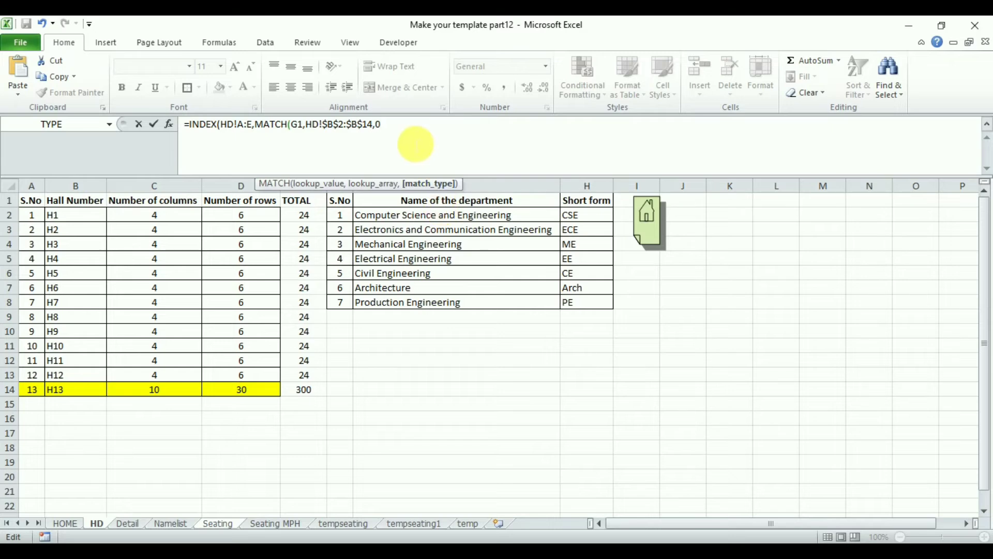
text())
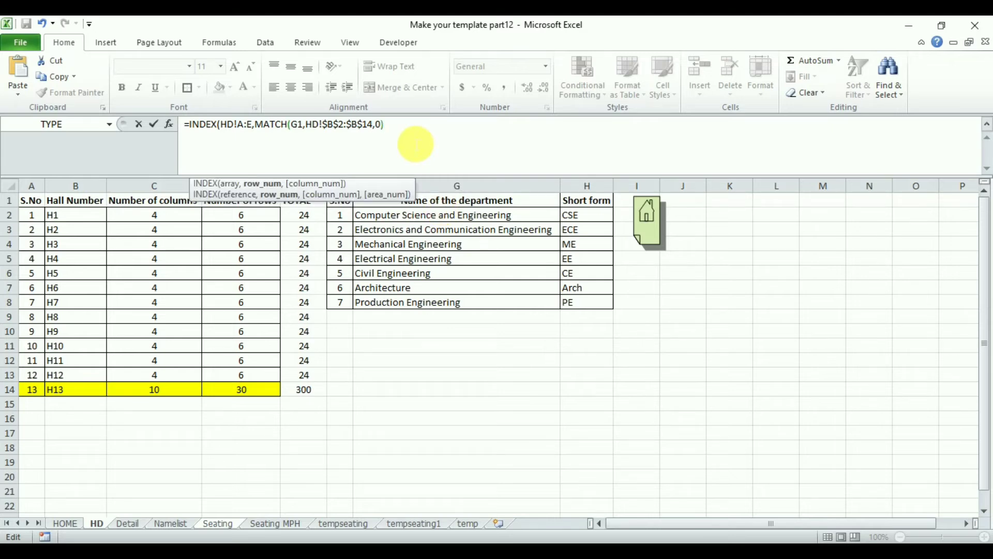
text(,)
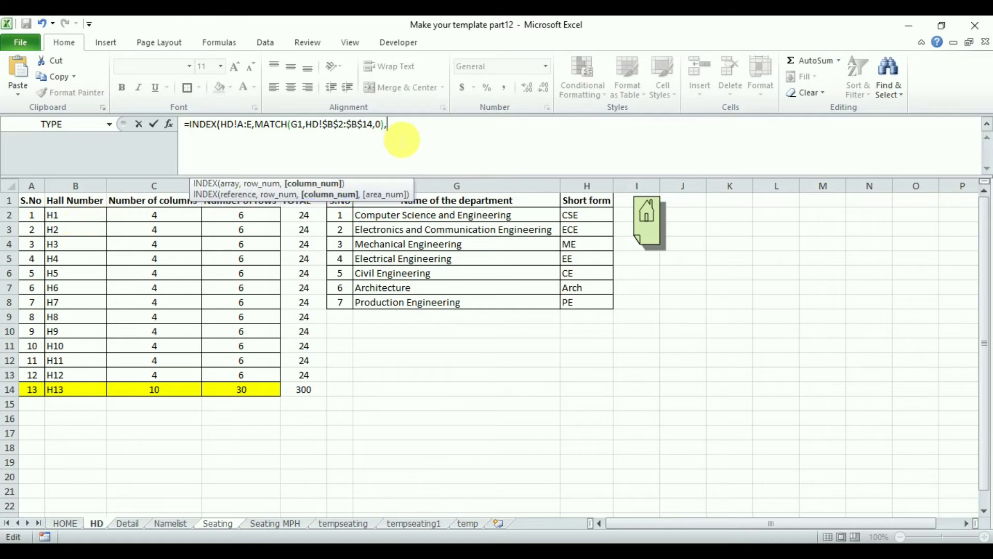
Add 1 to the MATCH result, set the INDEX column number to 5, and enter the formula in J8.
key(BackSpace)
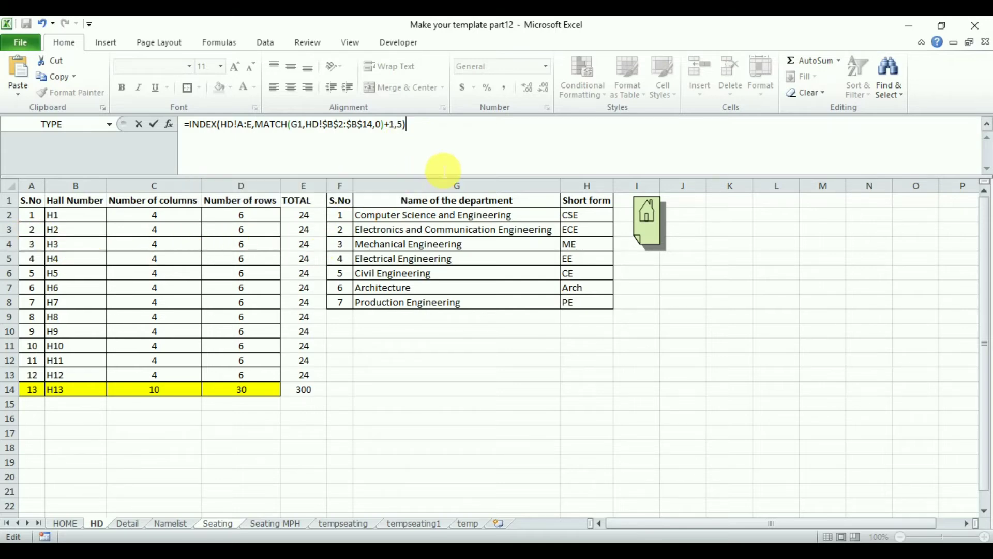
key(Return)
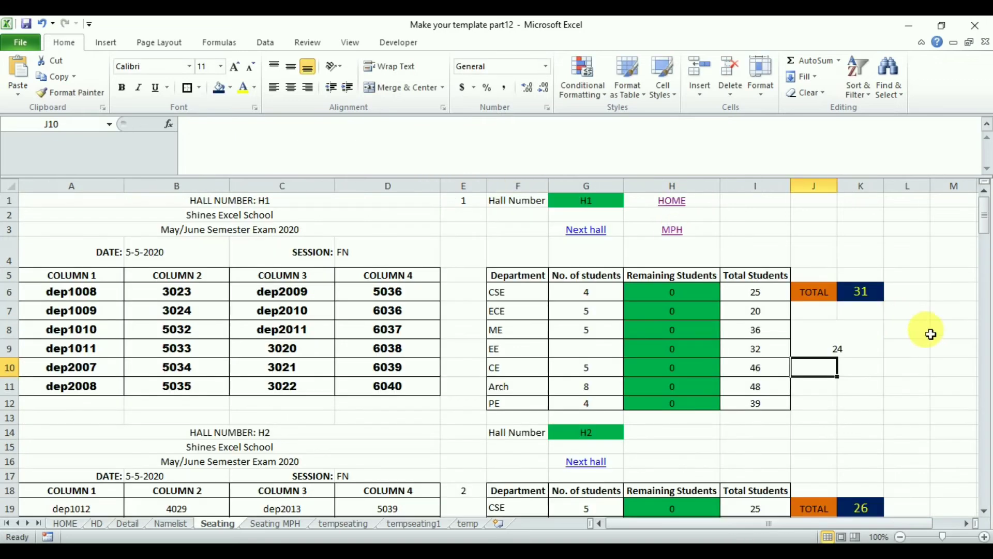
Middle-align merged cell J8 and wrap its INDEX formula in an IF testing whether the result is less than K6.
click(847, 349)
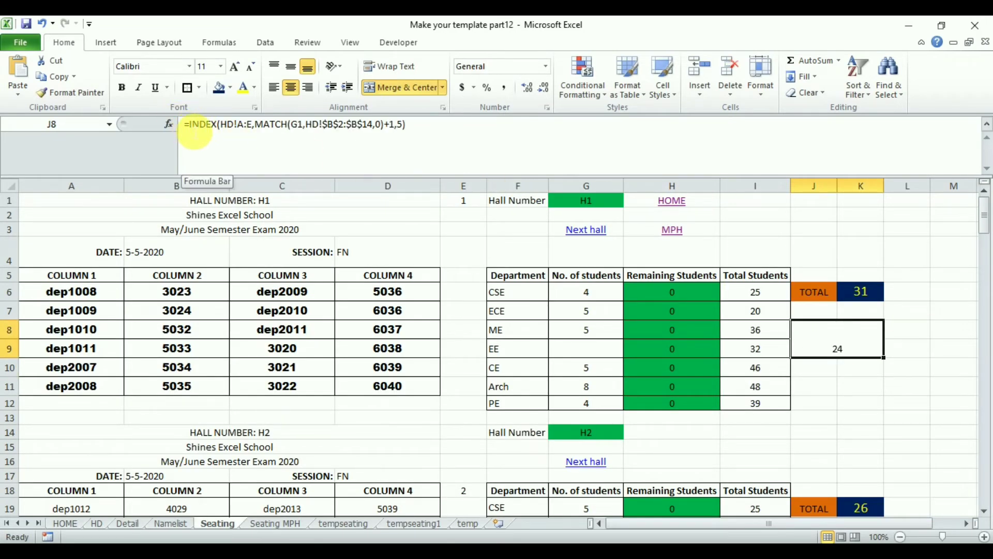
click(292, 70)
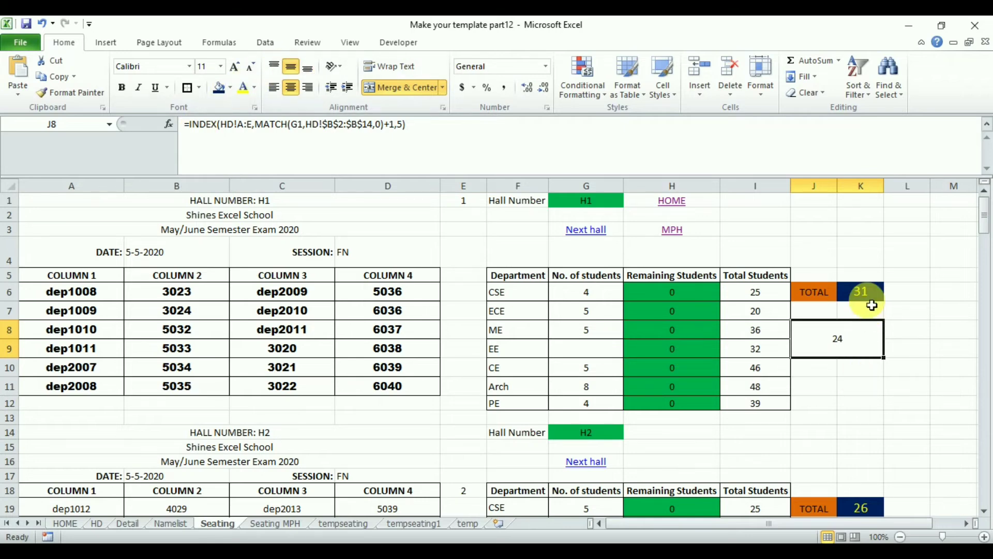
click(194, 136)
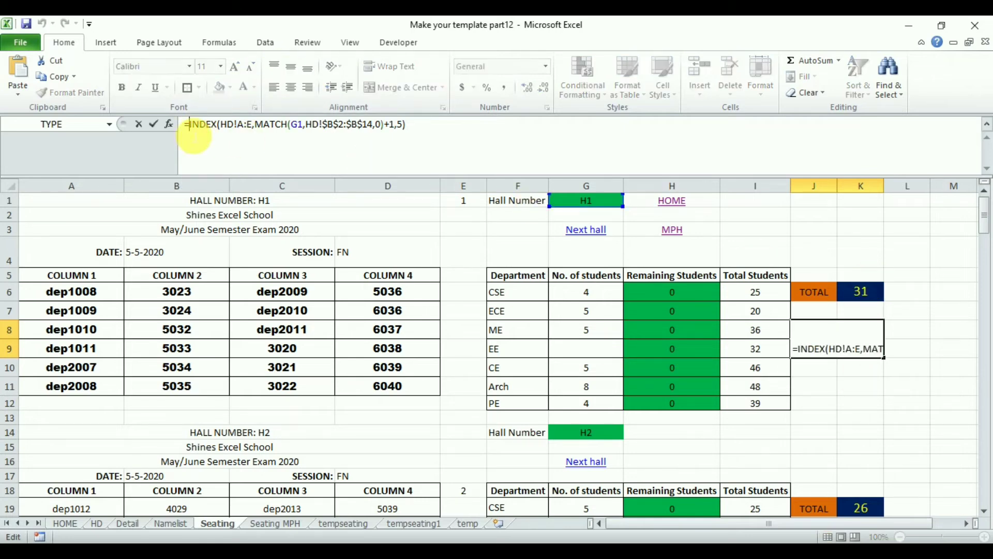
text(IF)
double_click(220, 187)
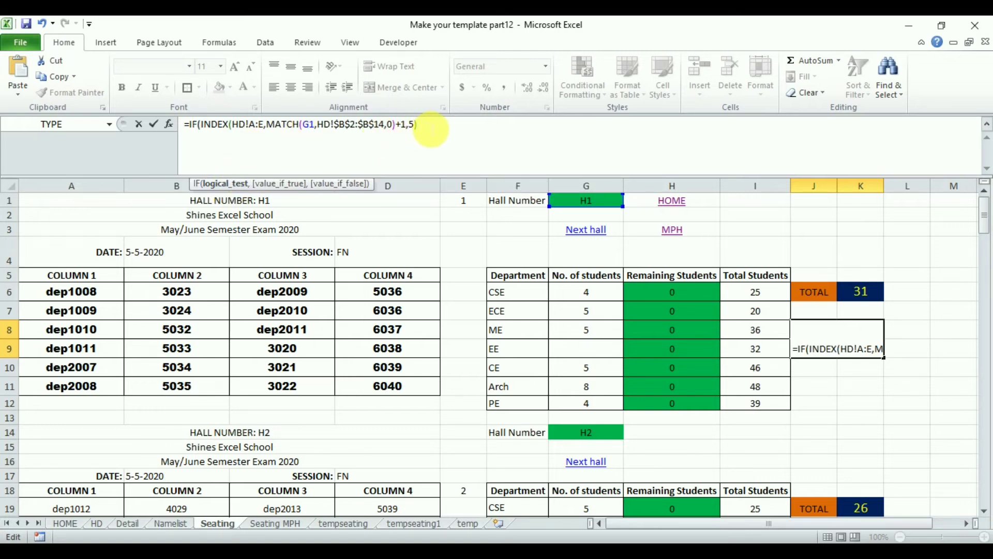
click(448, 155)
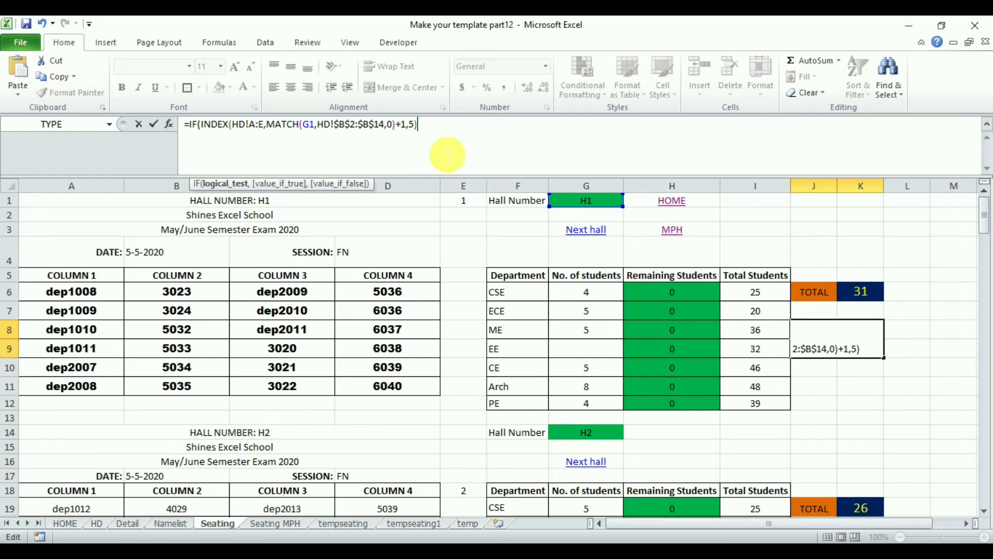
text(<)
click(861, 292)
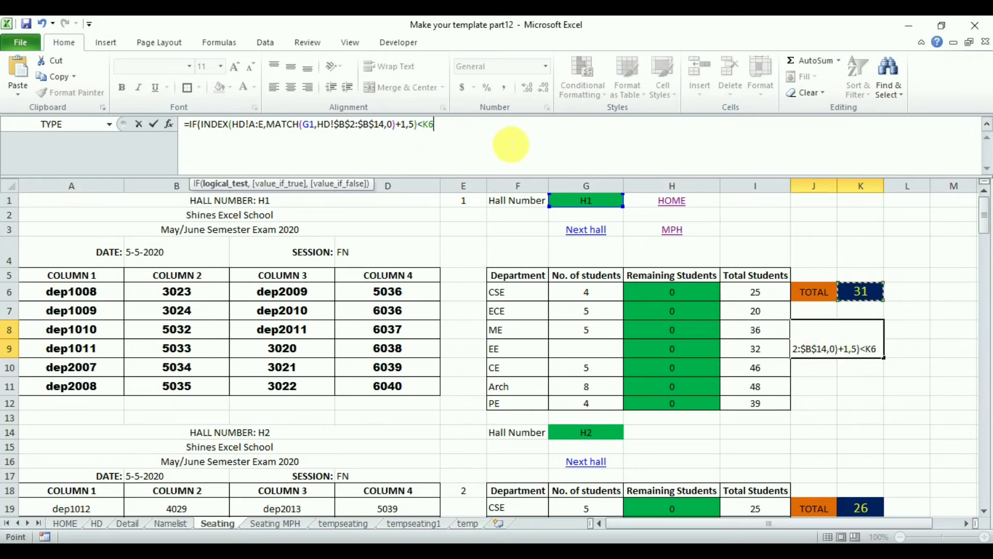
text(,)
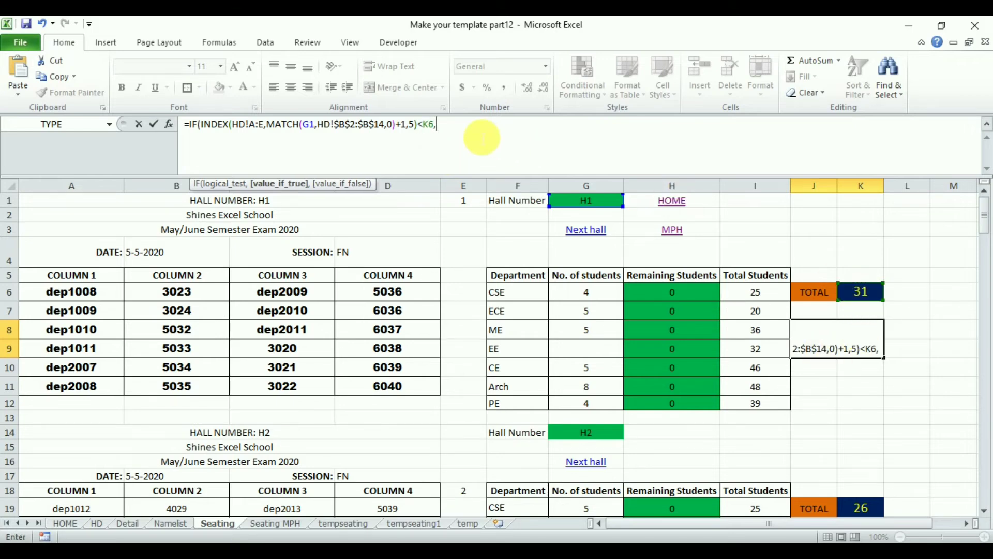
text("Limit )
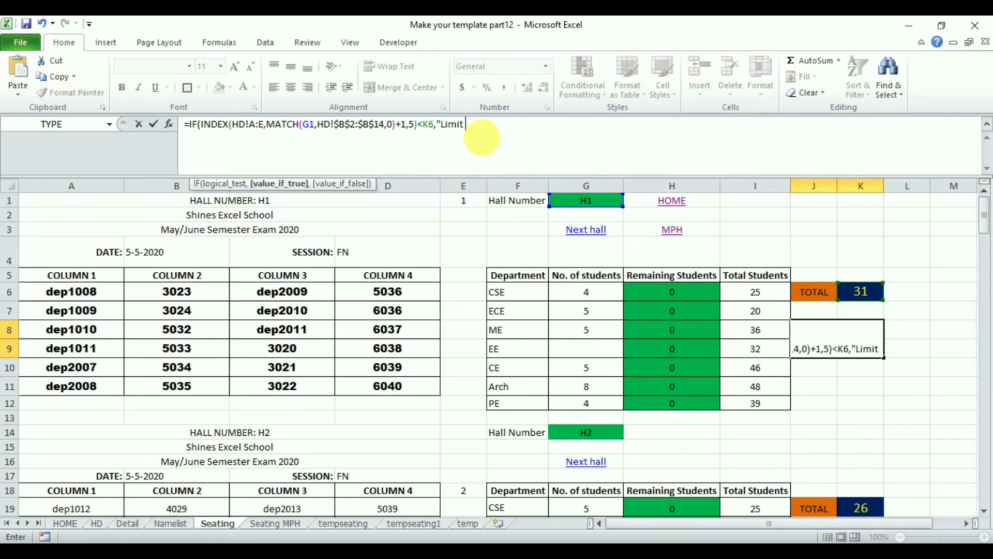
text(Exceeded)
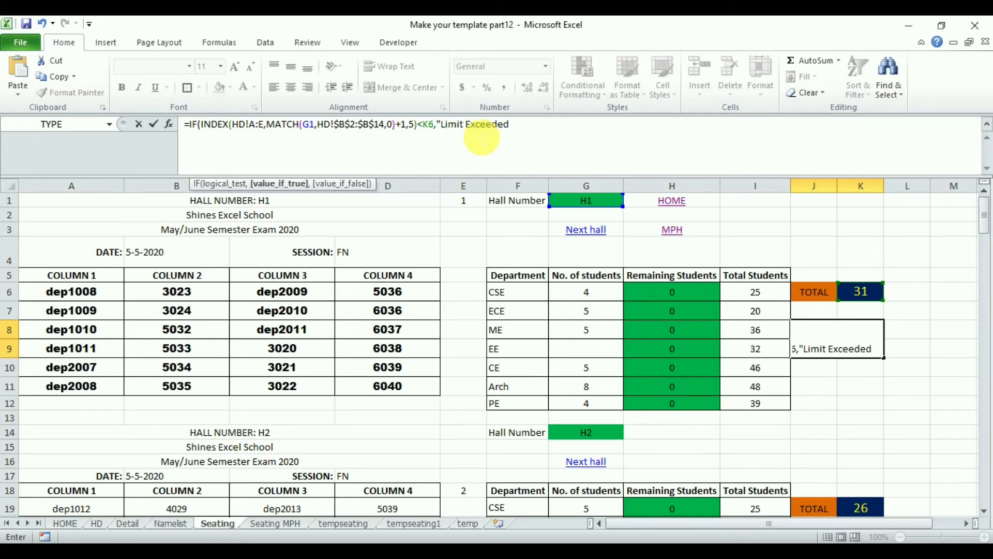
text(","")
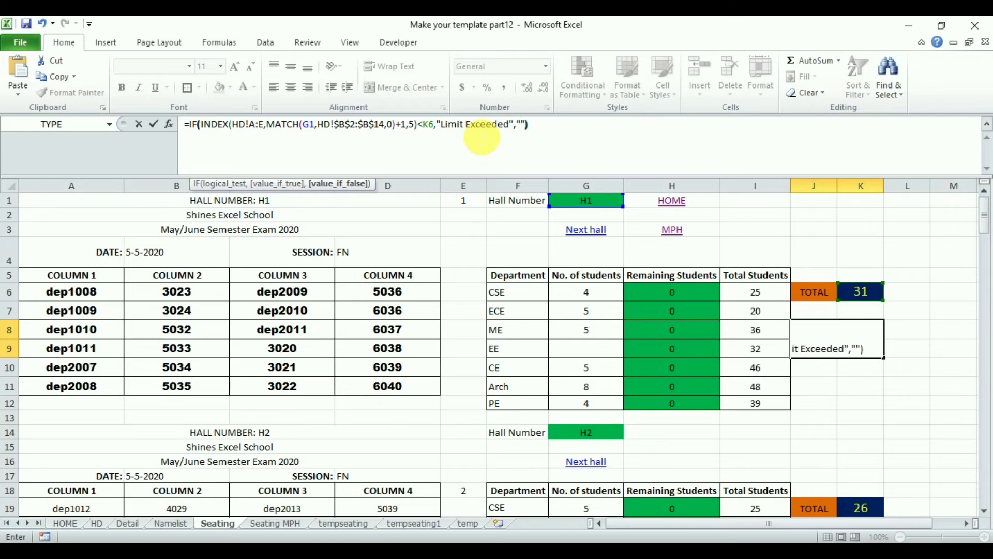
Complete the IF with "Limit Exceeded" as the true value and empty text as the false value, and enter it.
key(Return)
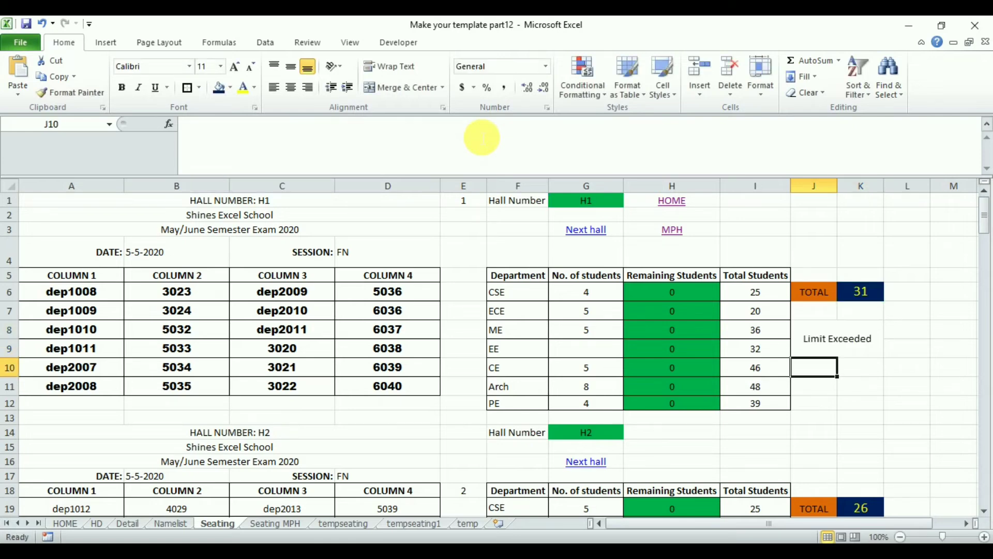
Change the warning text in J8's formula to "Limit Exceeded !".
click(847, 348)
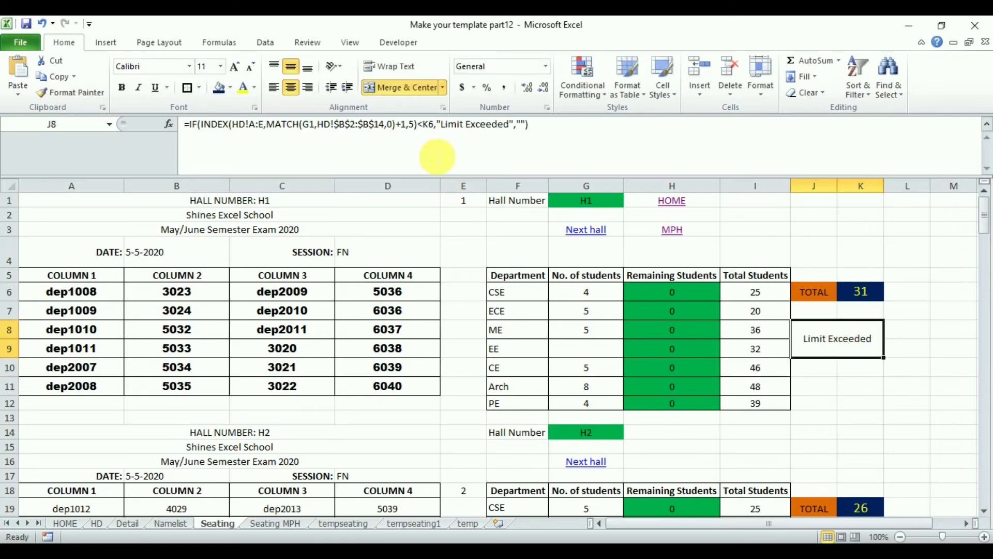
click(513, 126)
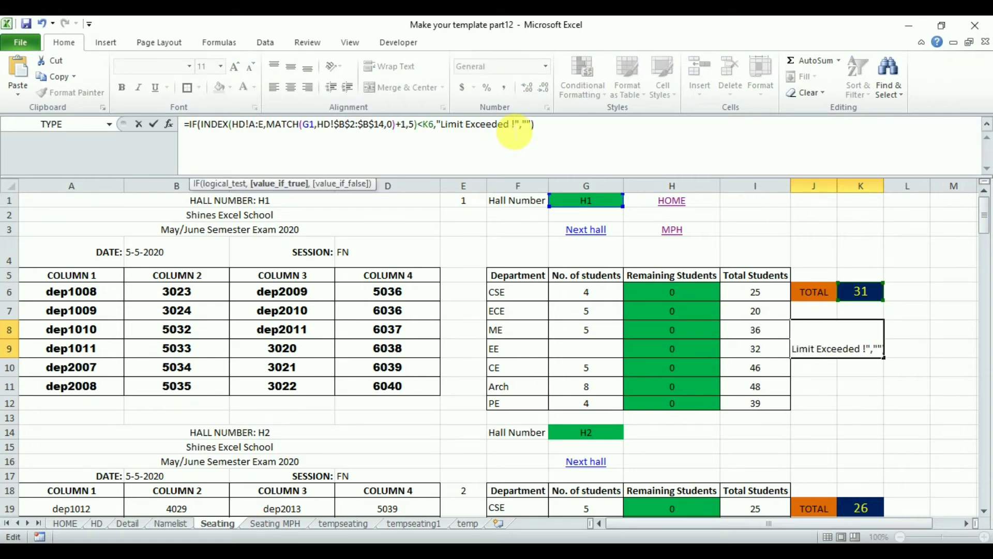
key(Return)
Format the warning in J8 with a red font colour and italic style.
click(848, 339)
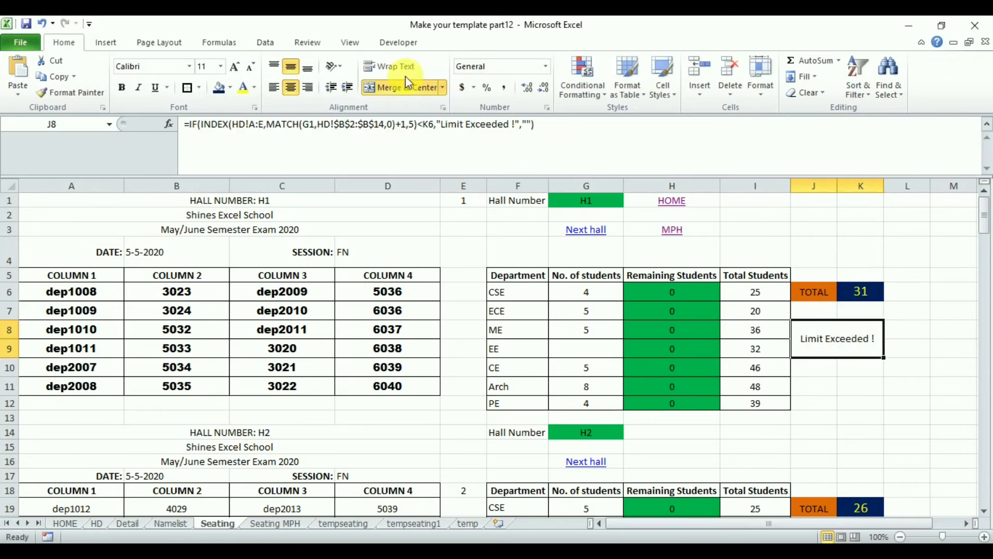
click(231, 88)
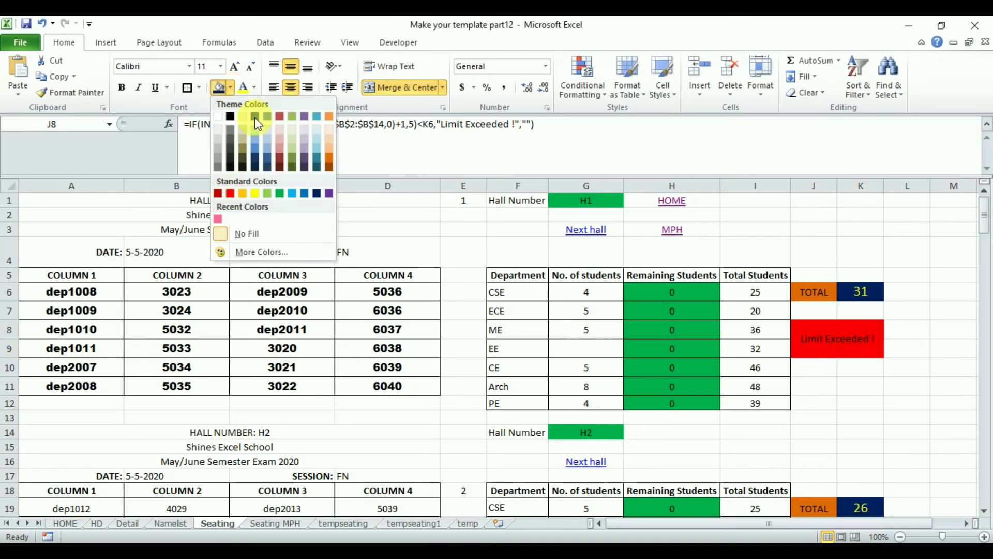
click(254, 87)
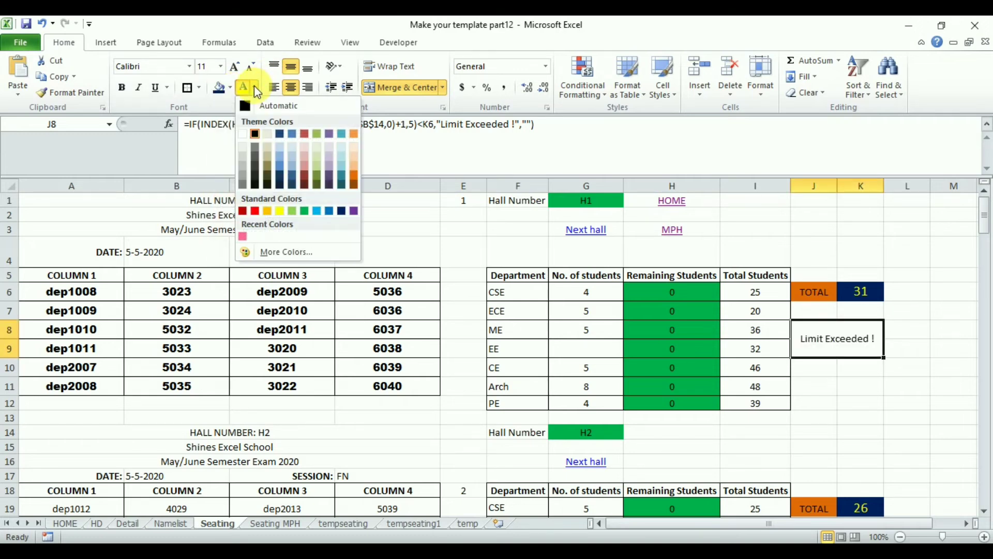
click(255, 210)
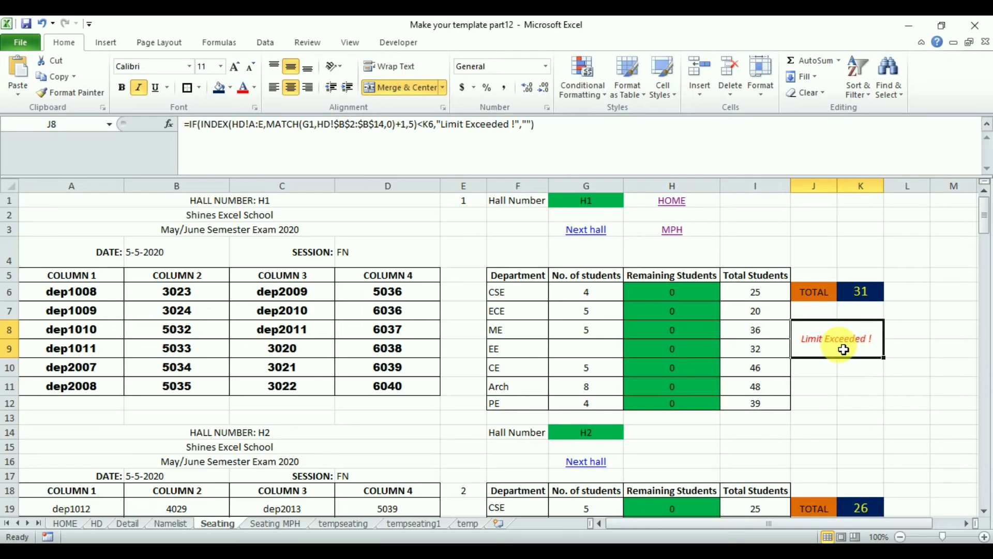
Make the INDEX array in J8's formula absolute as HD!$A:$E and enter the formula.
click(253, 132)
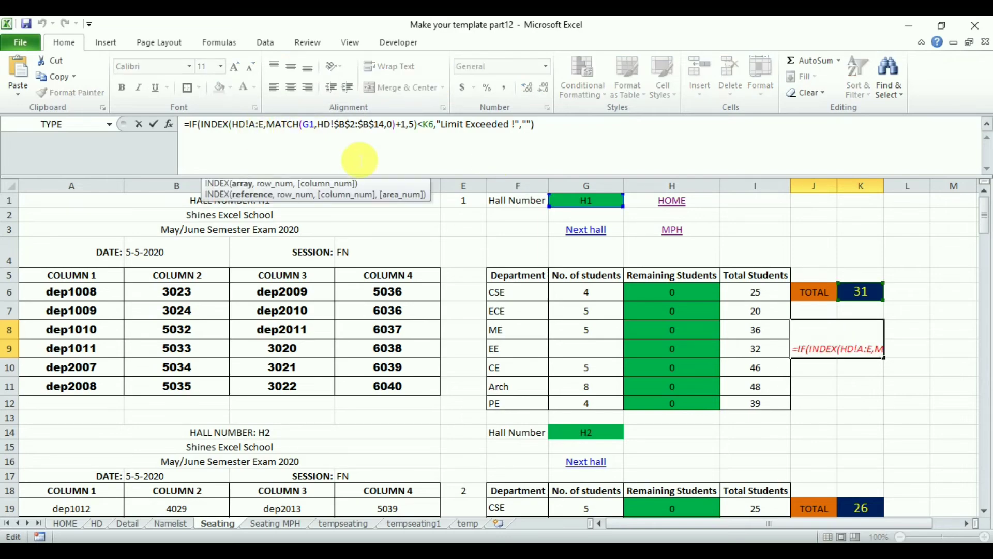
key(F4)
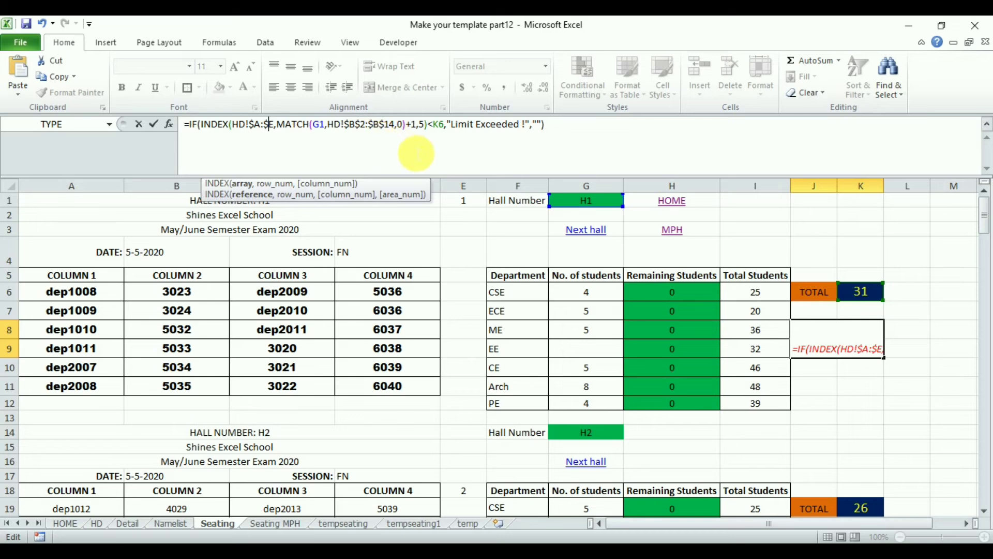
key(Return)
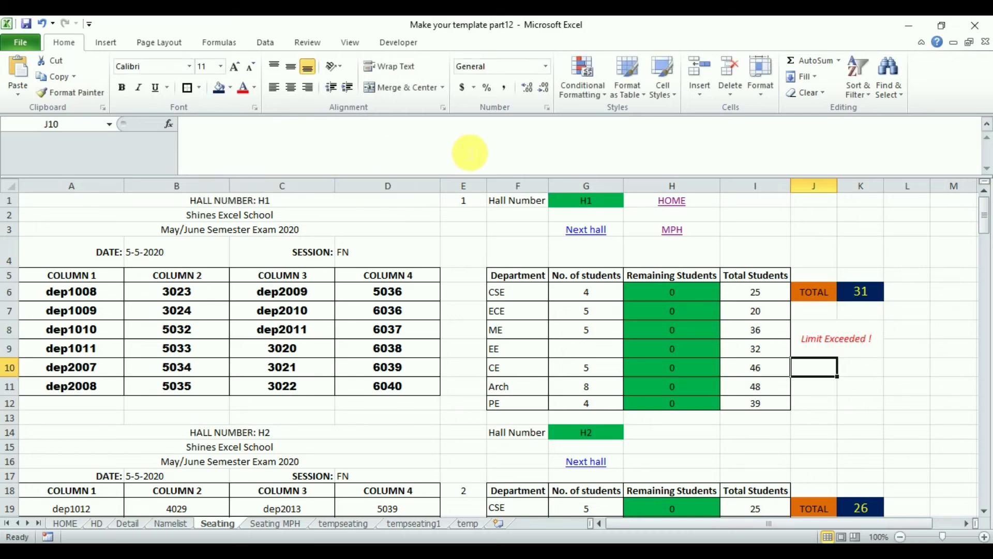
Copy the J8 warning cell and paste it below the TOTAL beside each remaining hall's table, down to H12.
click(859, 345)
key(ctrl+c)
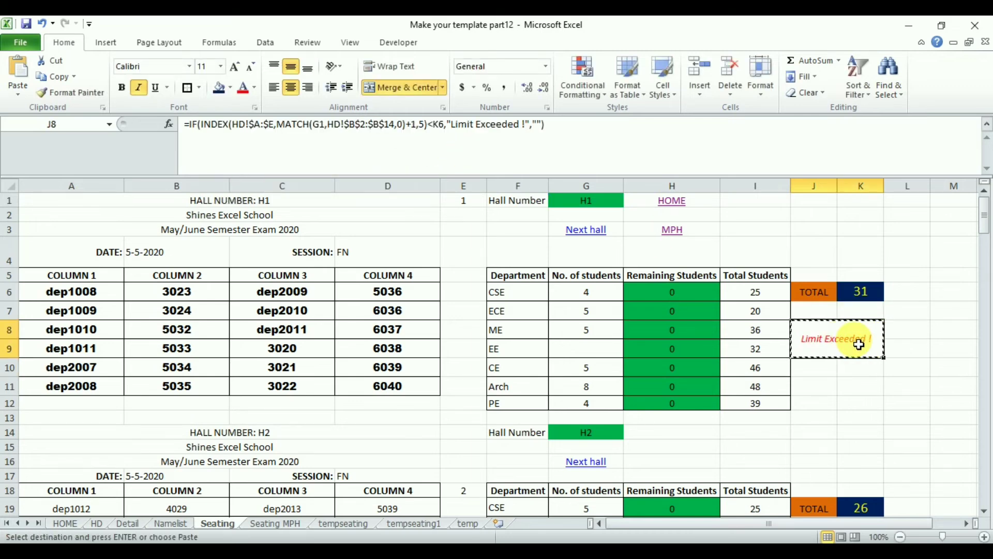
key(Down)
key(Down)
key(Down)
key(Down)
key(Down)
key(Down)
key(Down)
key(Down)
key(Down)
key(Down)
key(Down)
key(Down)
key(Down)
key(Down)
key(Down)
key(Down)
key(Down)
key(Down)
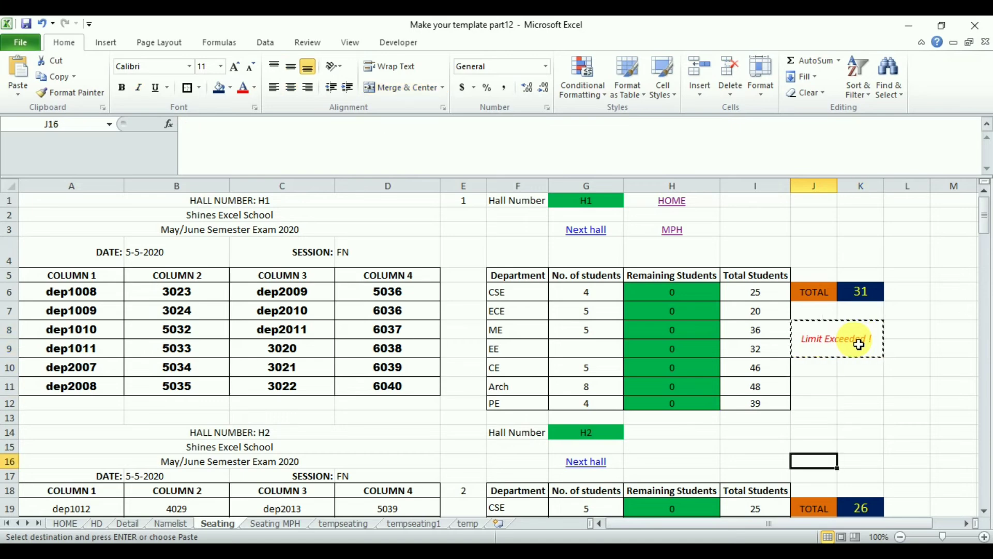
key(Up)
key(Up)
key(Up)
key(Up)
key(Up)
key(Up)
key(ctrl+v)
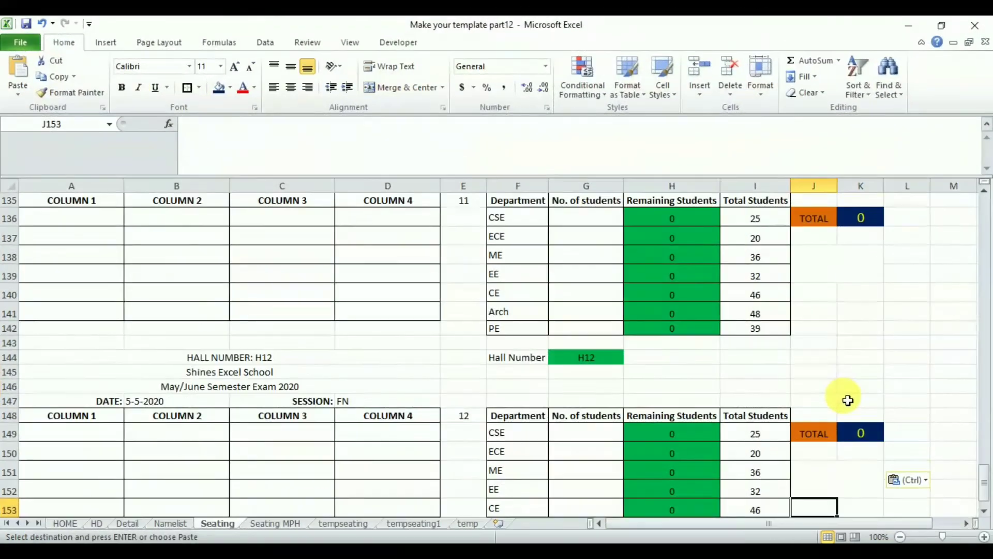
key(Down)
key(Down)
key(Down)
key(Down)
key(Down)
key(Down)
key(Down)
key(Down)
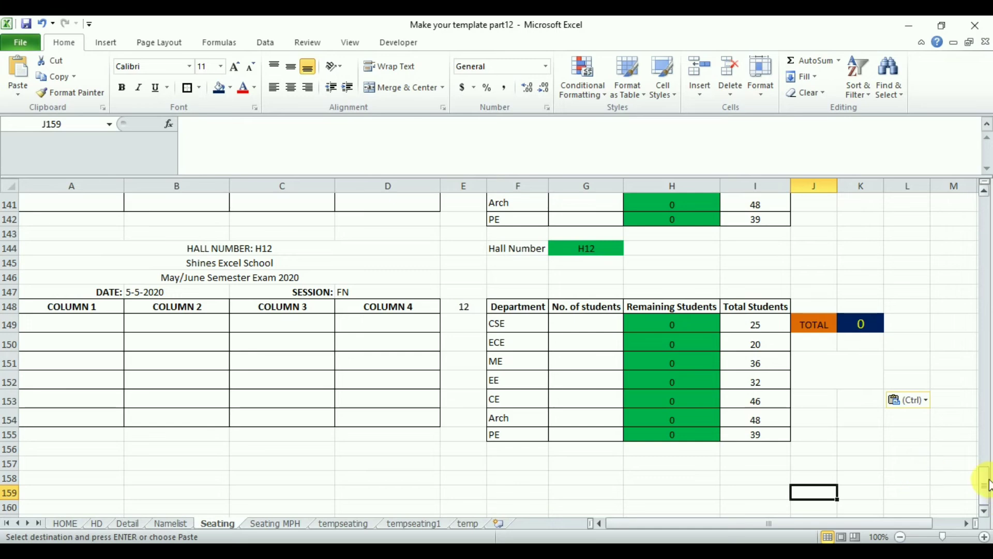
On the Seating MPH sheet, begin an IF formula in merged cell L15 testing whether total P7 is greater than a capacity.
drag(986, 487, 986, 207)
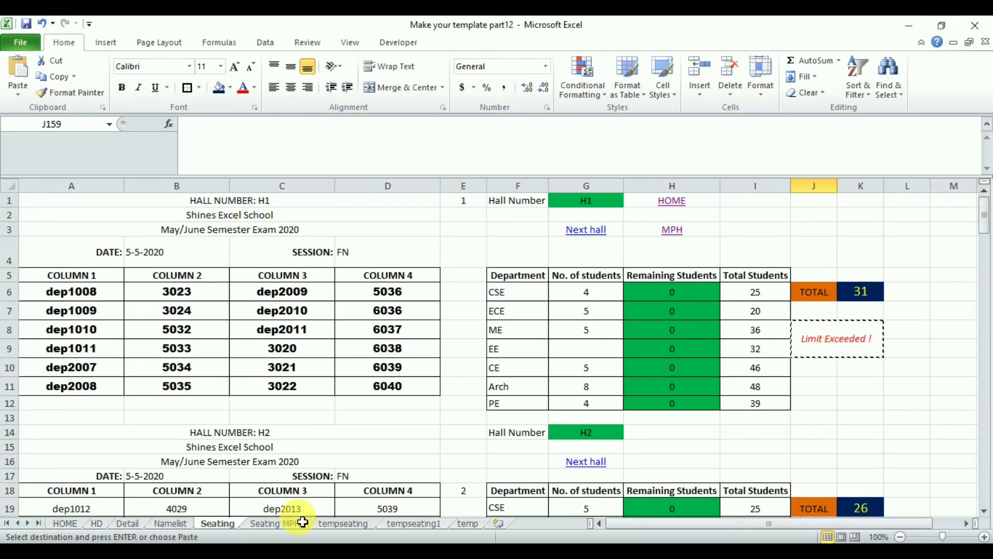
click(282, 523)
click(195, 133)
text(=if)
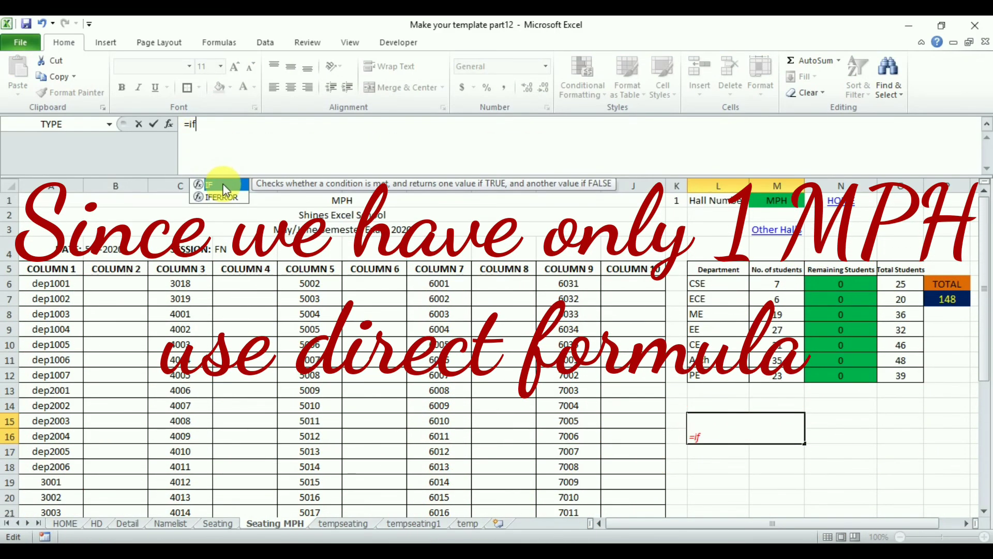
key(Tab)
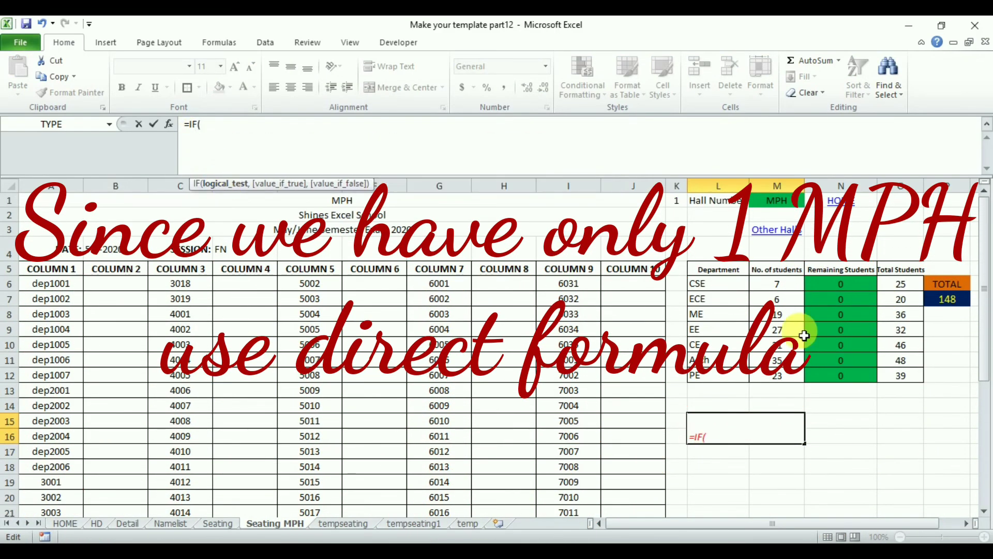
click(936, 304)
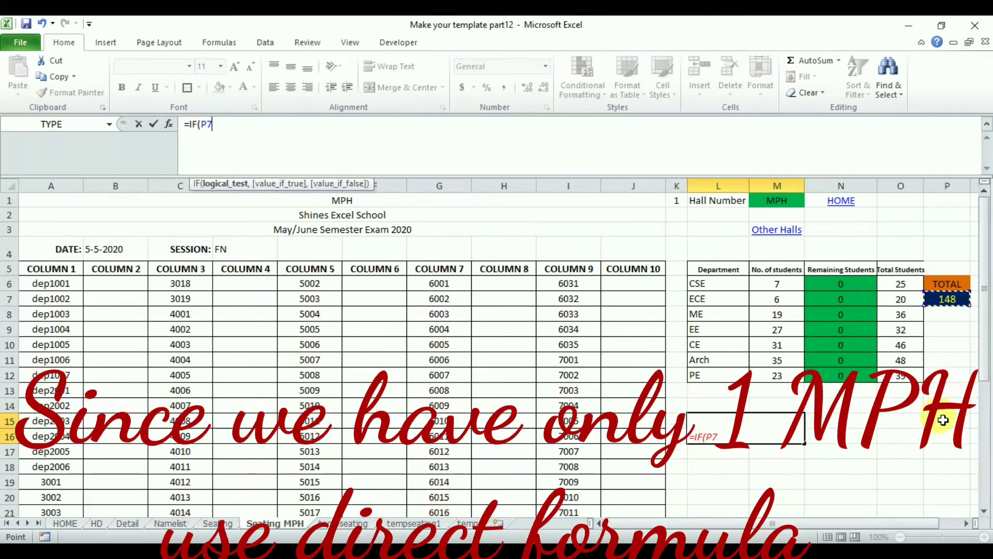
text(>)
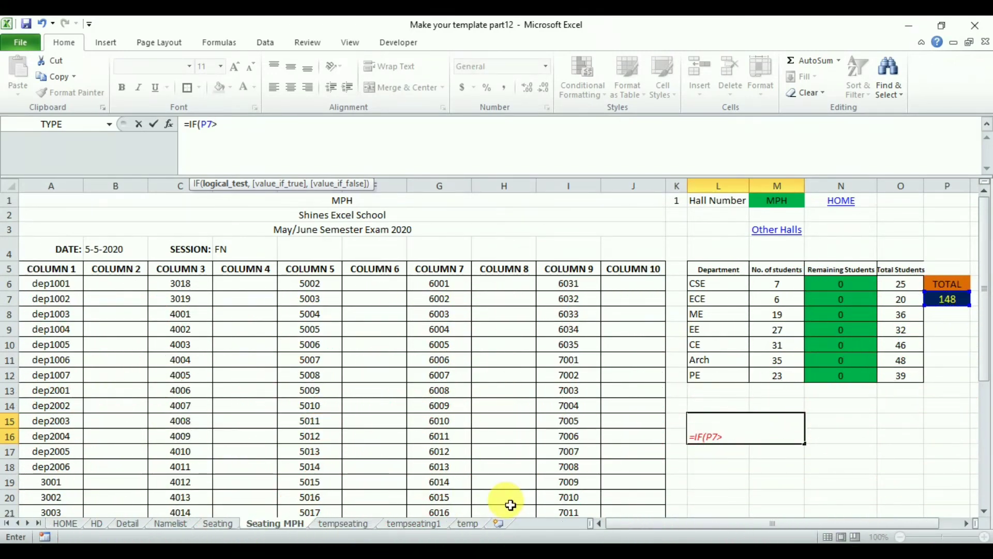
Compare with HD!E14 in the L15 formula, return "Limit Exceeded !" if true and empty text if false, and enter it.
click(96, 523)
click(298, 388)
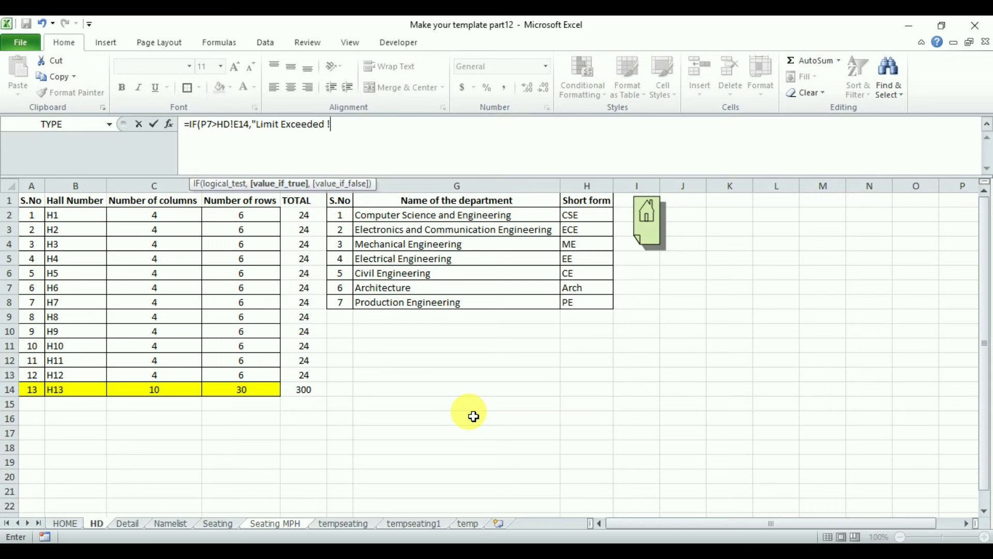
text(,")
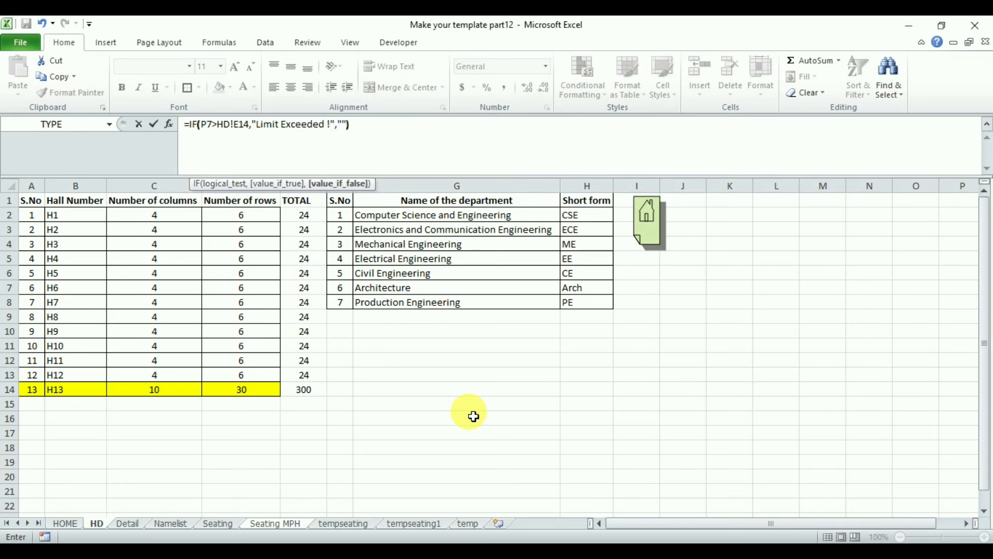
text("))
key(Return)
click(778, 439)
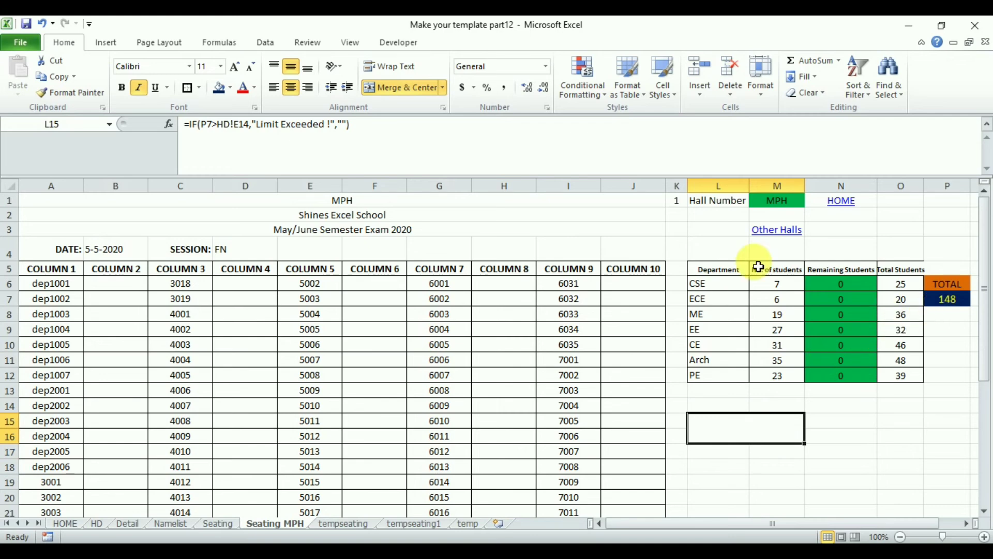
Go to the HOME sheet, collapse the formula bar, and open the Seating sheet at hall H1's warning cell J8.
click(844, 202)
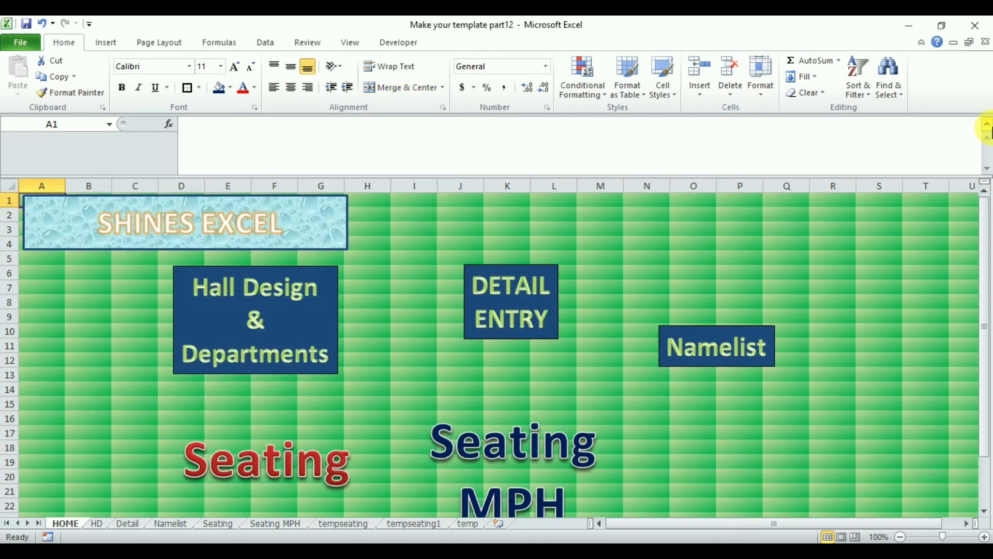
click(987, 124)
click(279, 414)
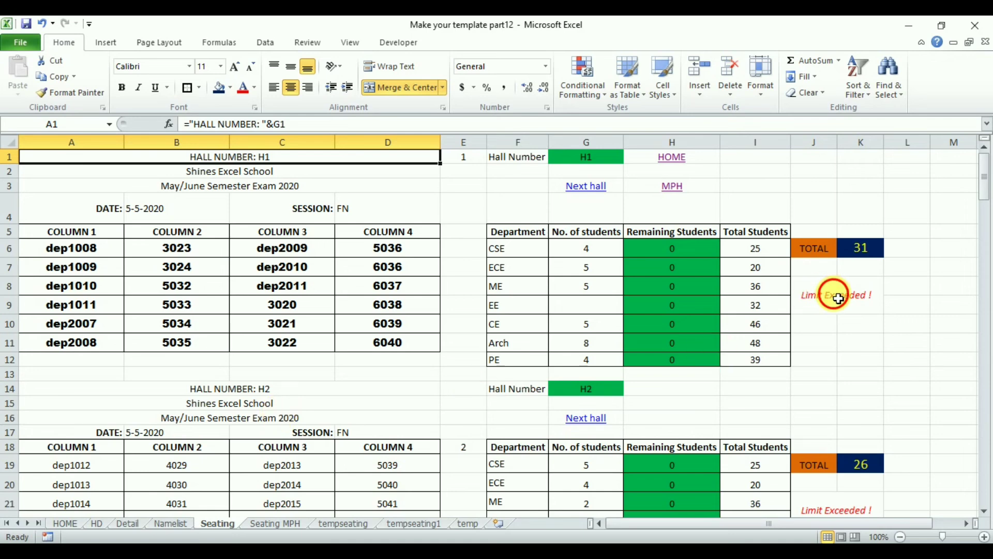
click(838, 299)
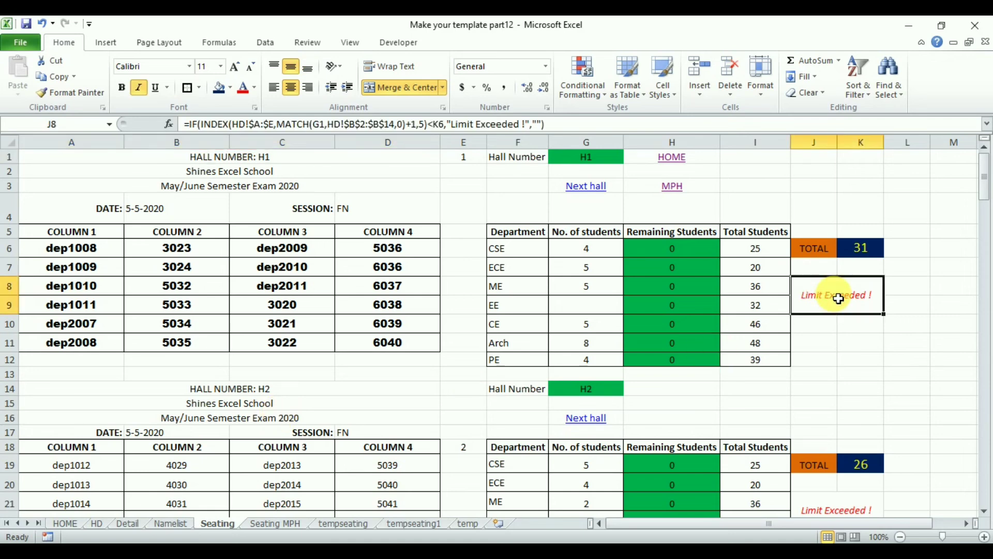
In hall H1's table, clear the ECE number of students and set the ME number to 2.
click(603, 270)
key(Delete)
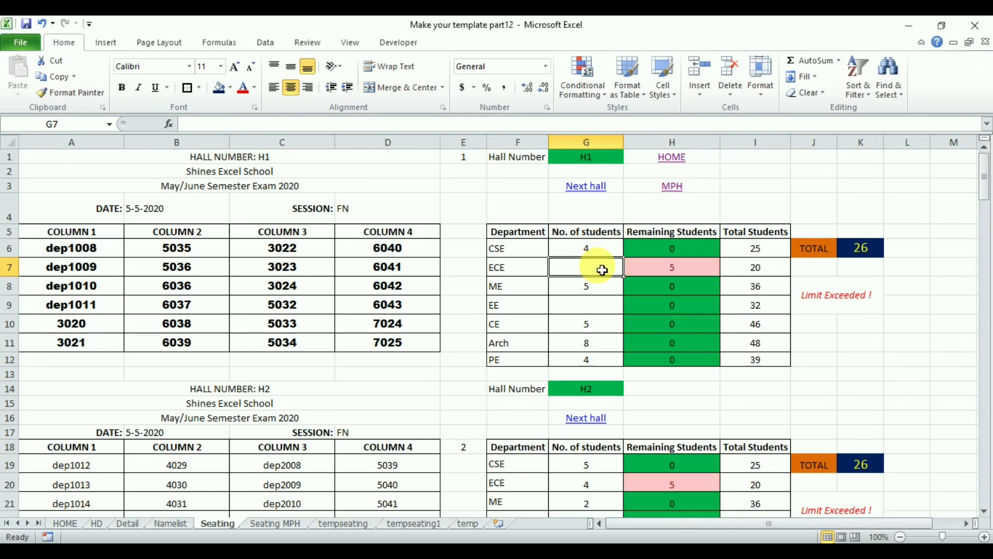
click(827, 305)
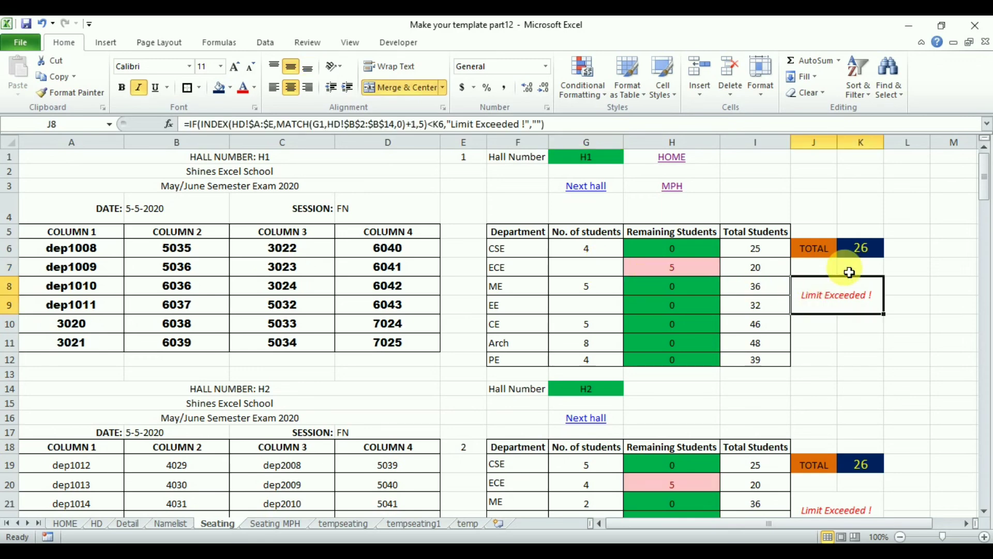
click(583, 290)
text(2)
key(Return)
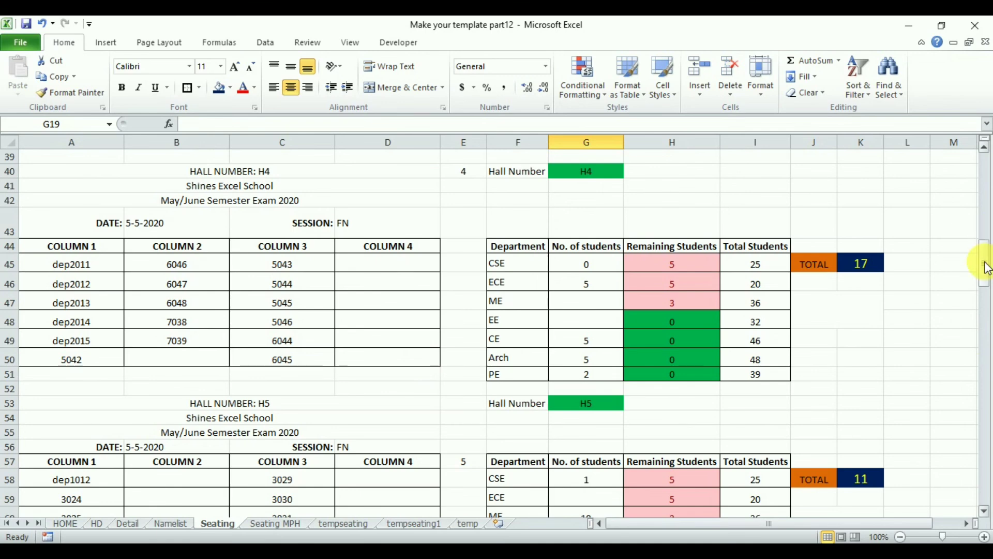
In hall H4's table, set the number of students to 5 for CSE and 2 for ME.
click(606, 270)
text(5)
key(Return)
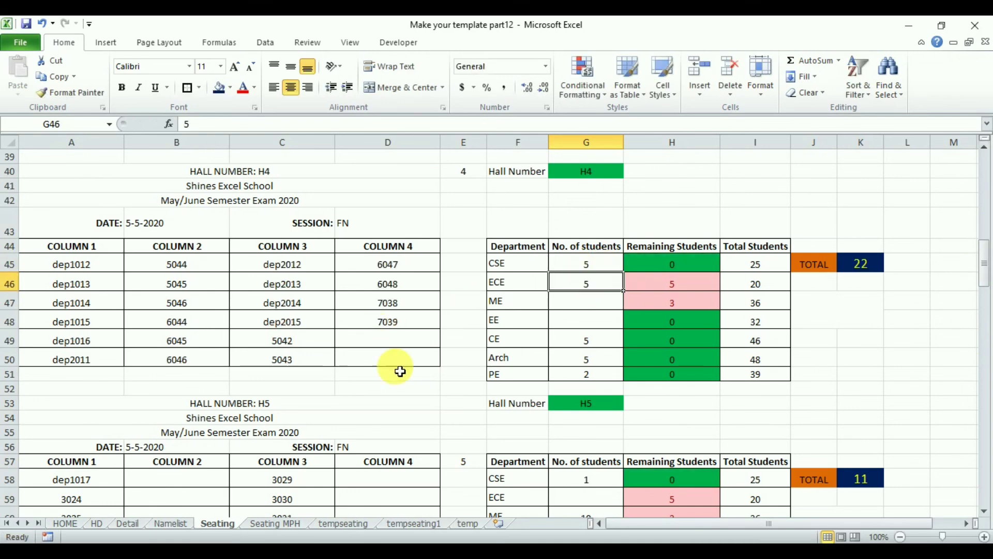
click(599, 303)
text(2)
key(Return)
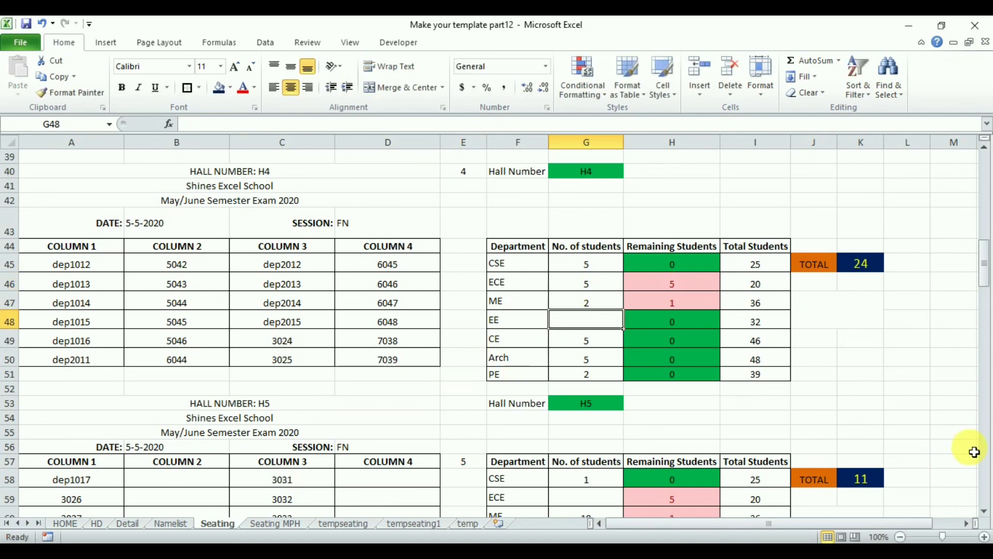
In hall H5's table, set the number of students to 5 for ECE and 11 for ME.
click(986, 511)
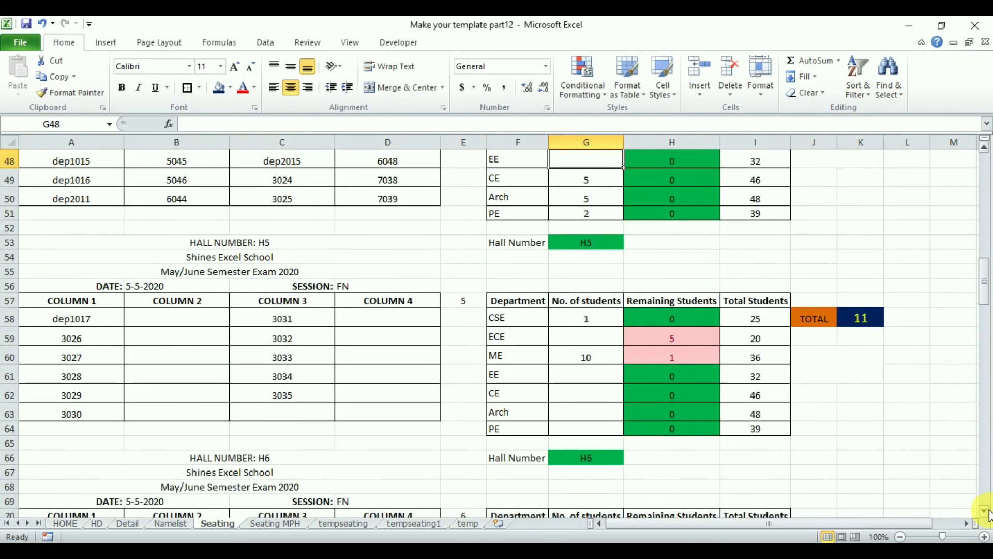
click(585, 325)
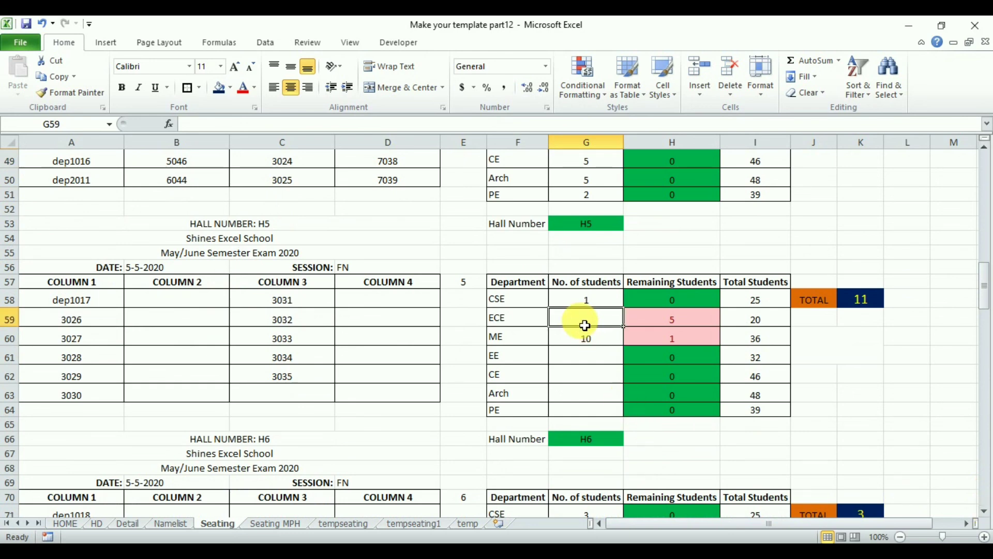
text(5)
key(Return)
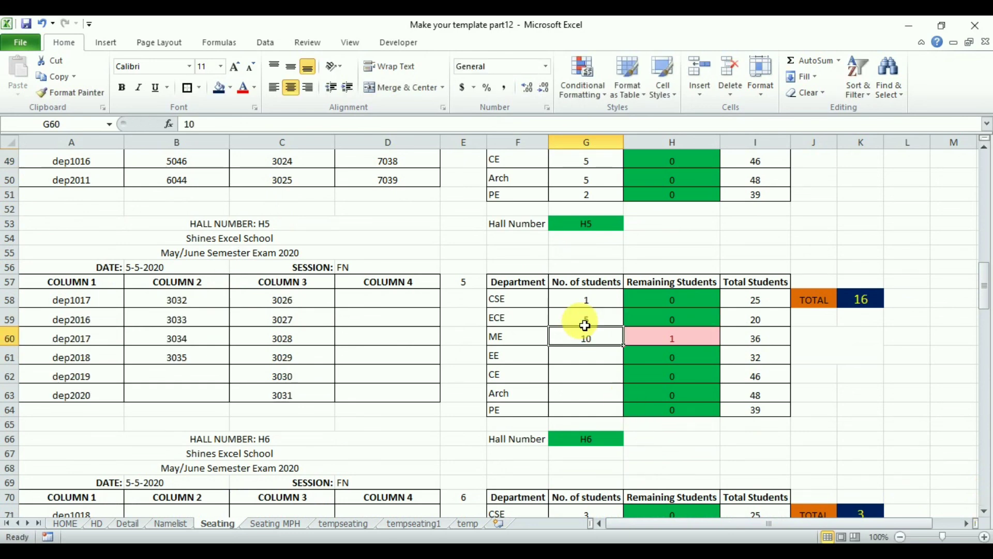
text(1)
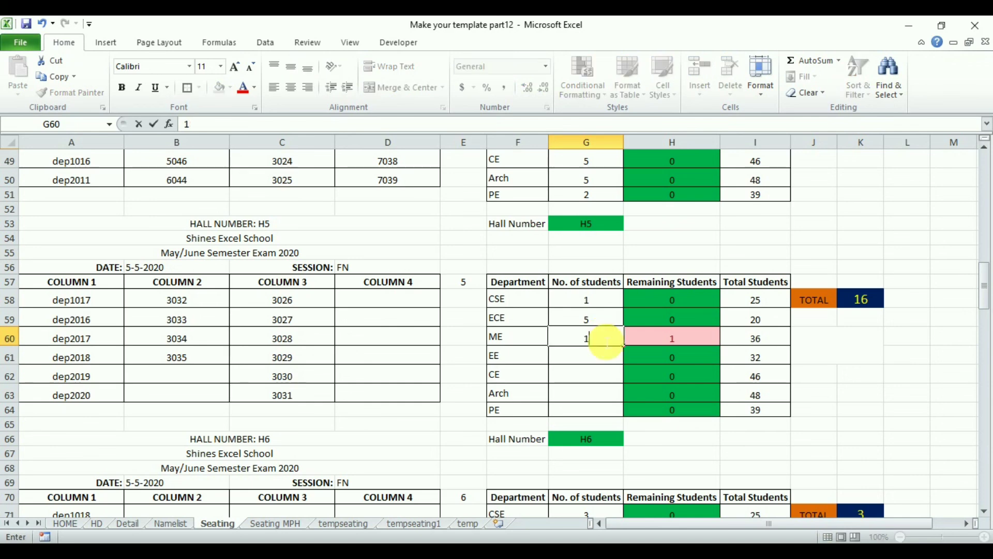
key(Return)
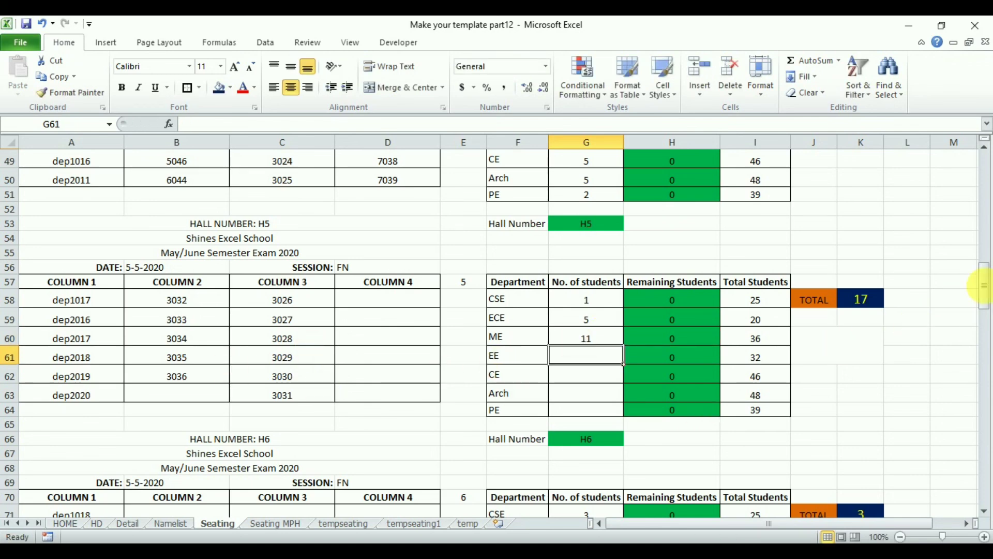
drag(987, 289, 977, 31)
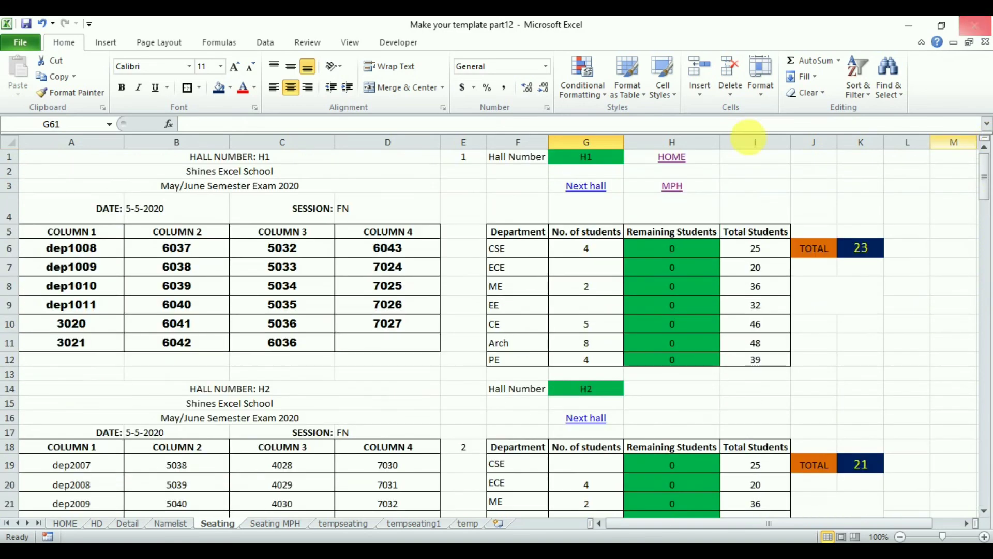